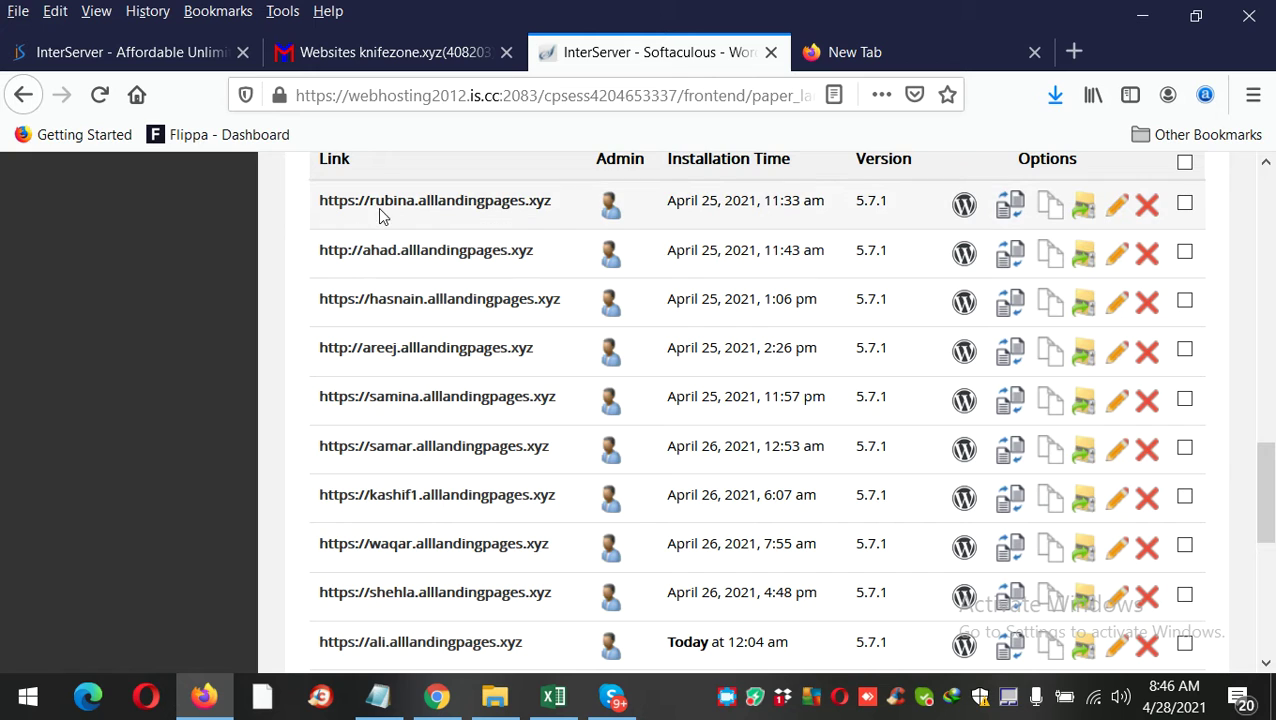
# Open the first WordPress site in the installation list, view its front page, and go to its admin dashboard.
pyautogui.click(478, 206)
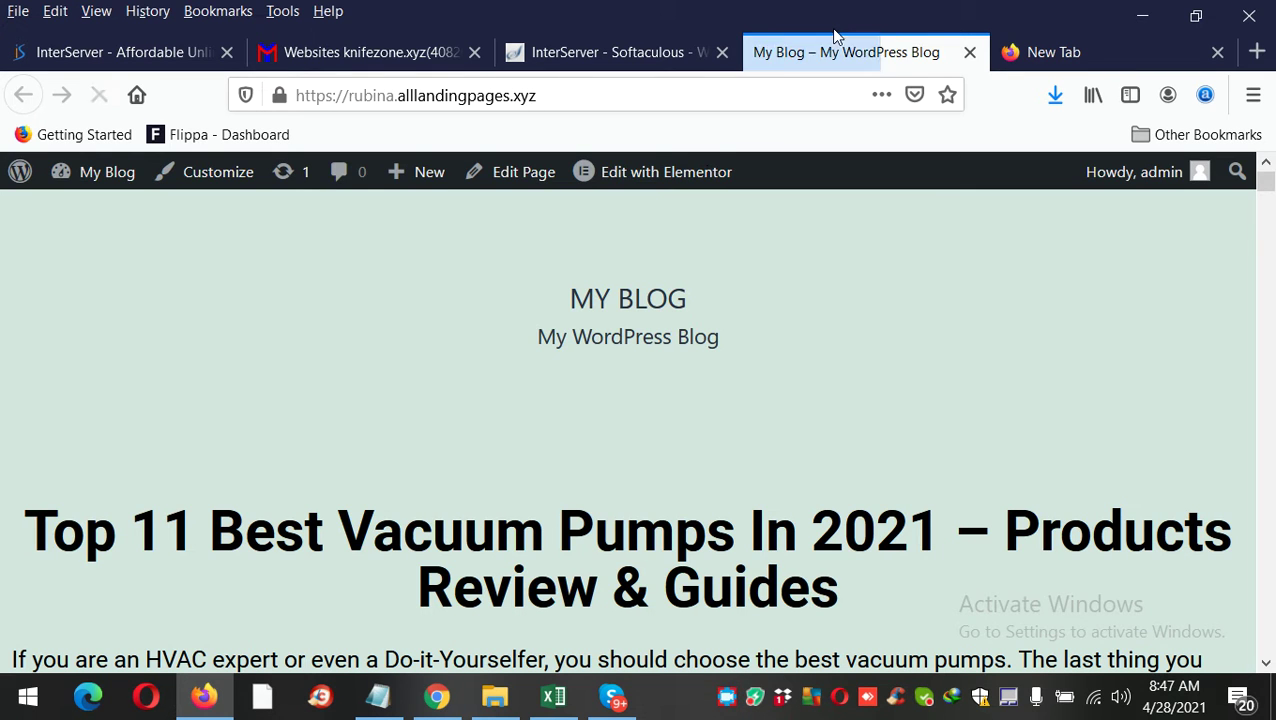
pyautogui.scroll(-5, 561, 308)
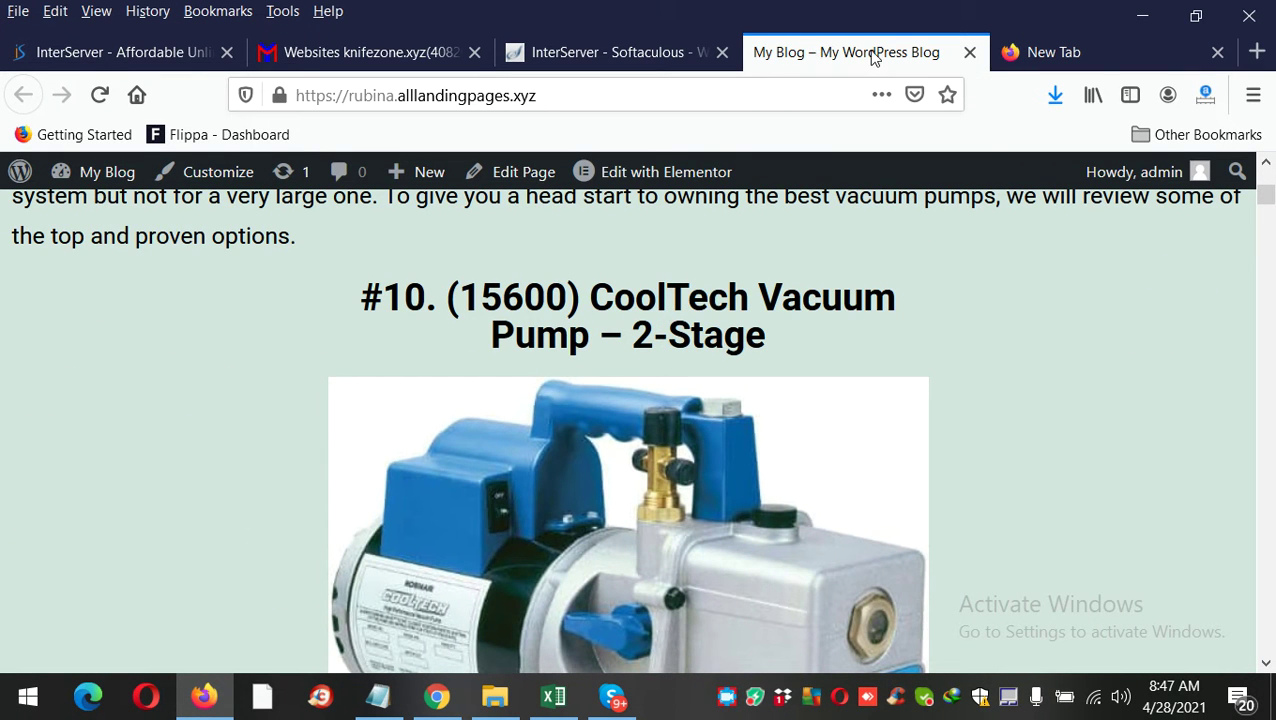
pyautogui.click(614, 55)
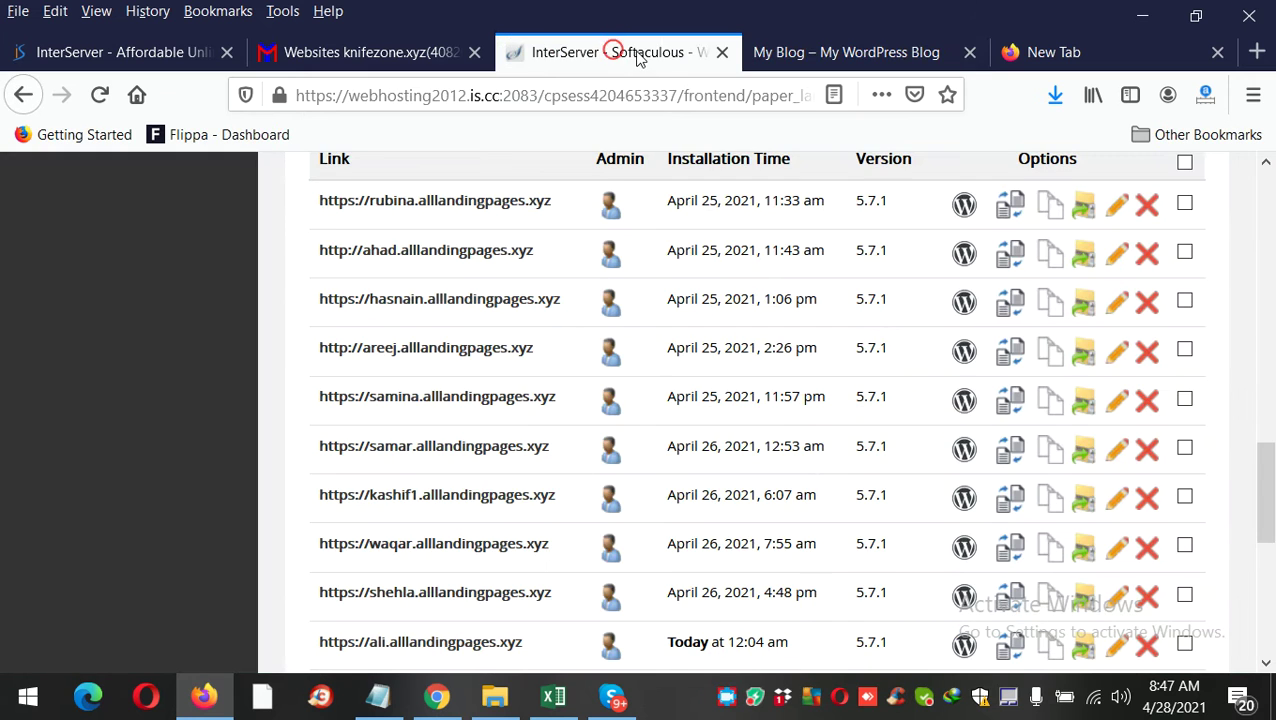
pyautogui.click(815, 55)
pyautogui.moveTo(107, 172)
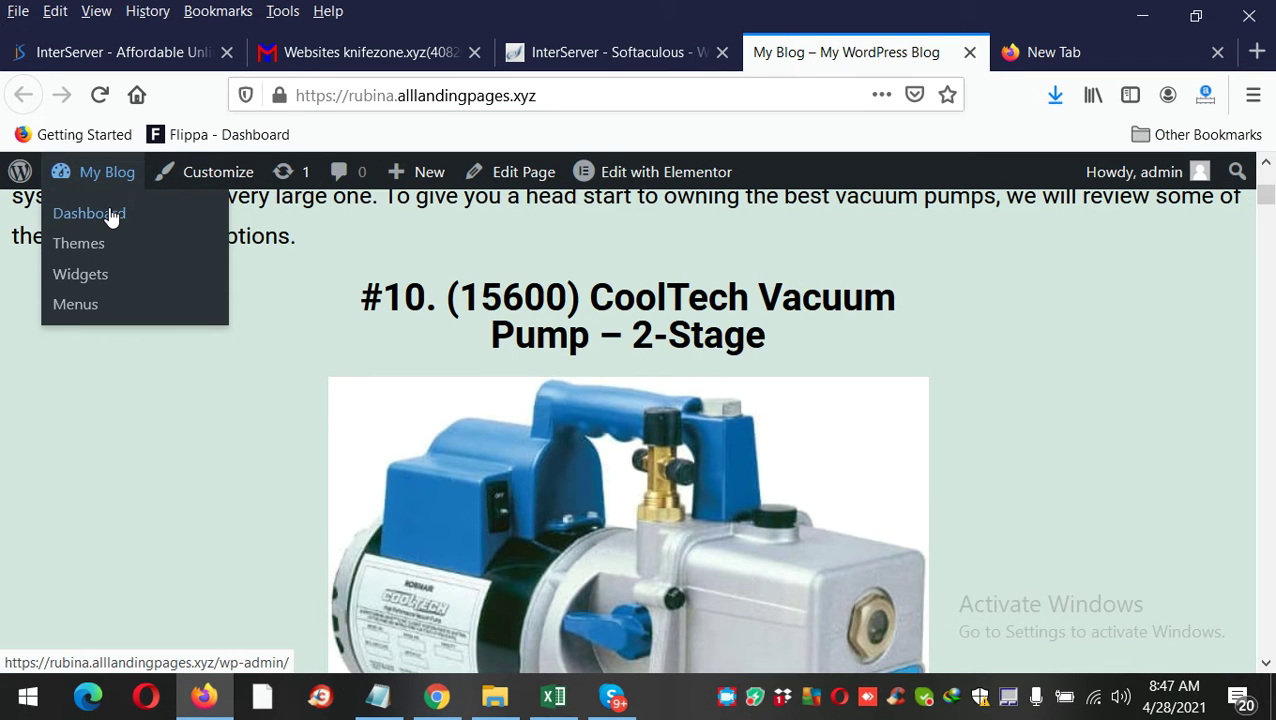
pyautogui.click(110, 216)
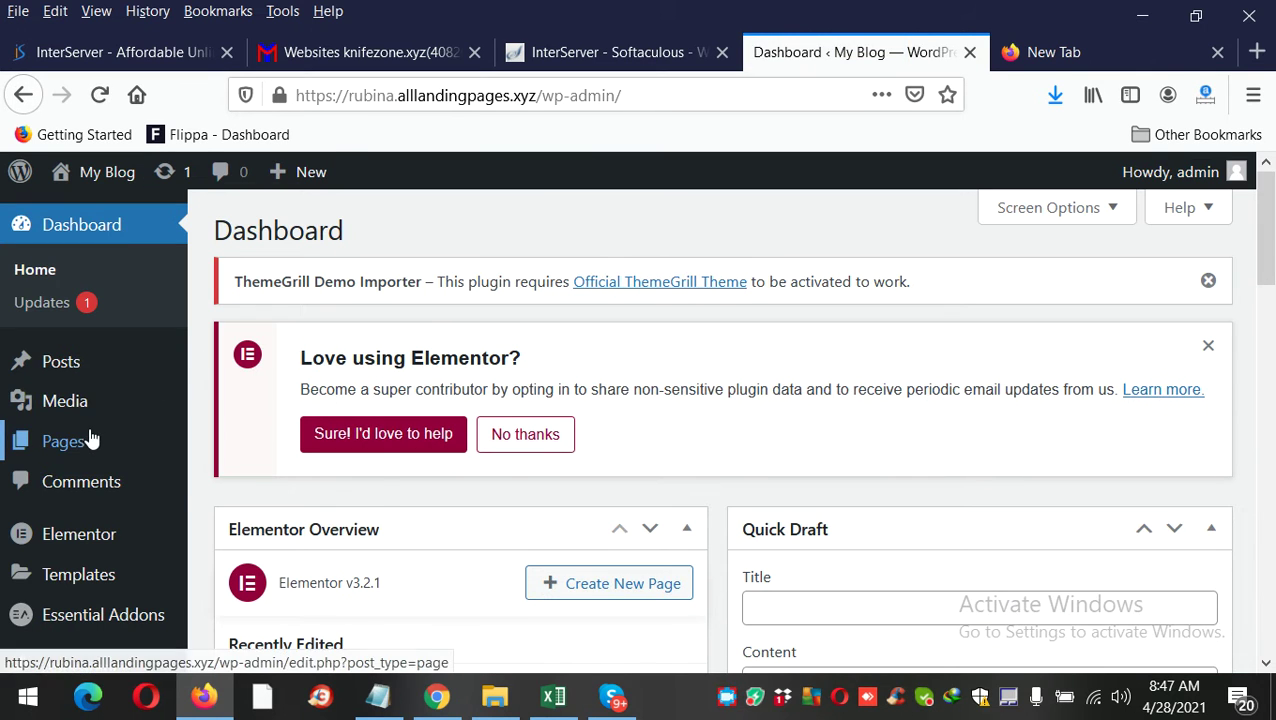
# List all of the site's pages and open the Caulking Guns page for editing with Elementor.
pyautogui.moveTo(94, 444)
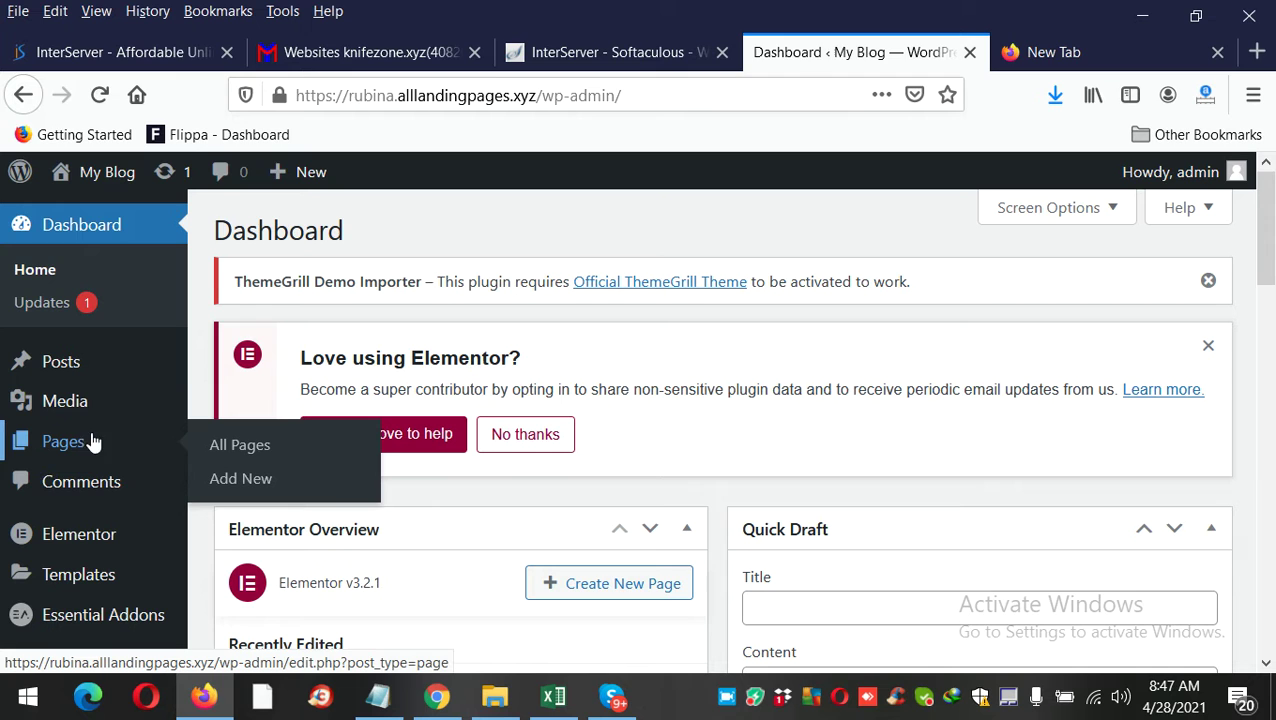
pyautogui.click(240, 450)
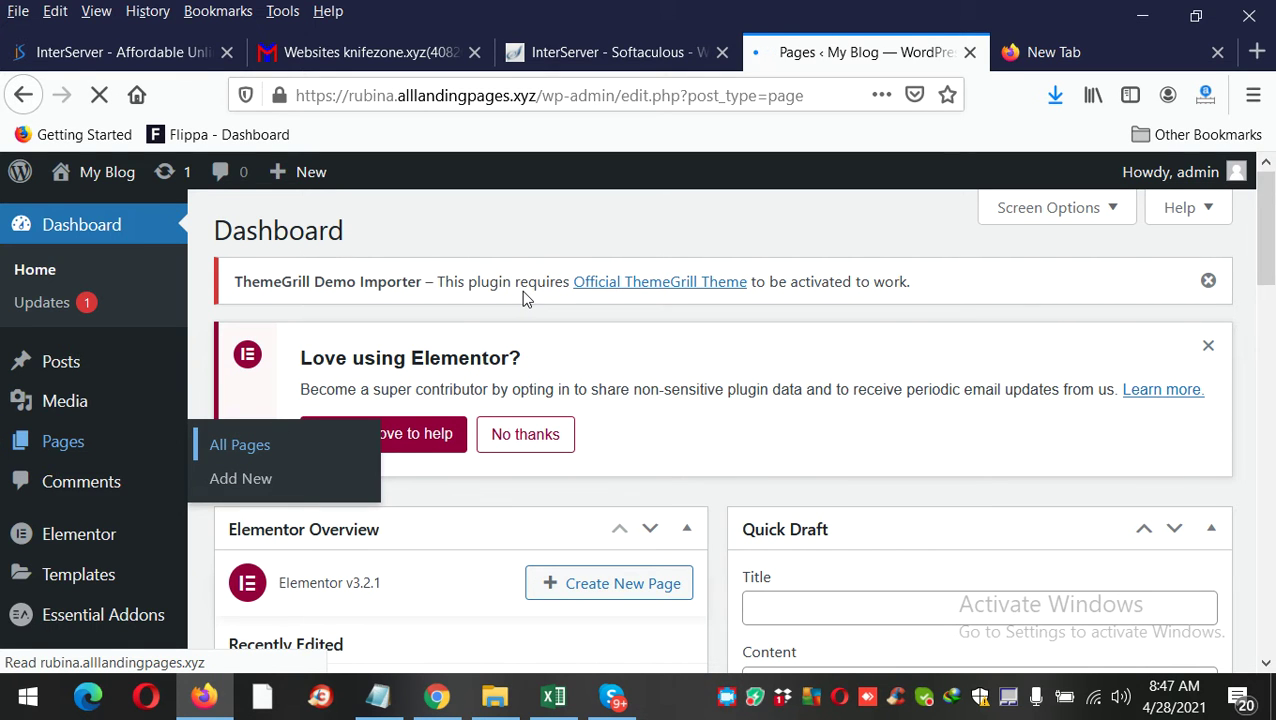
pyautogui.scroll(-5, 603, 292)
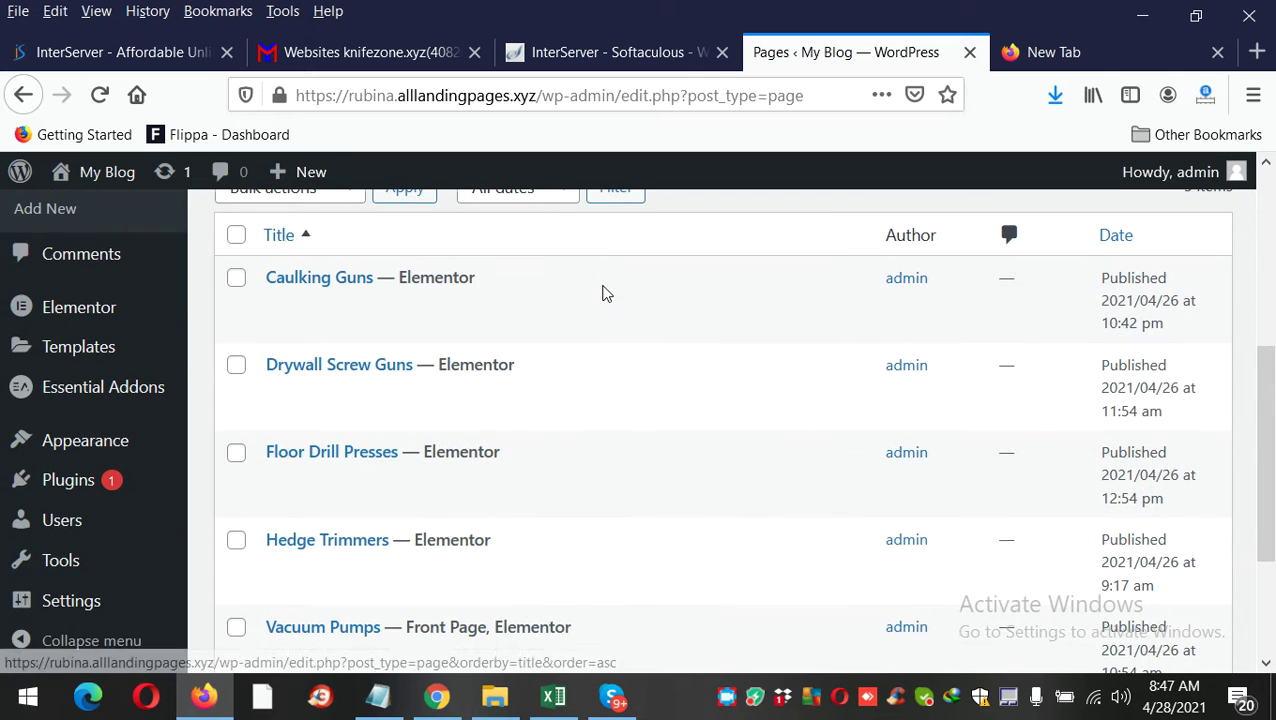
pyautogui.moveTo(434, 313)
pyautogui.click(646, 308)
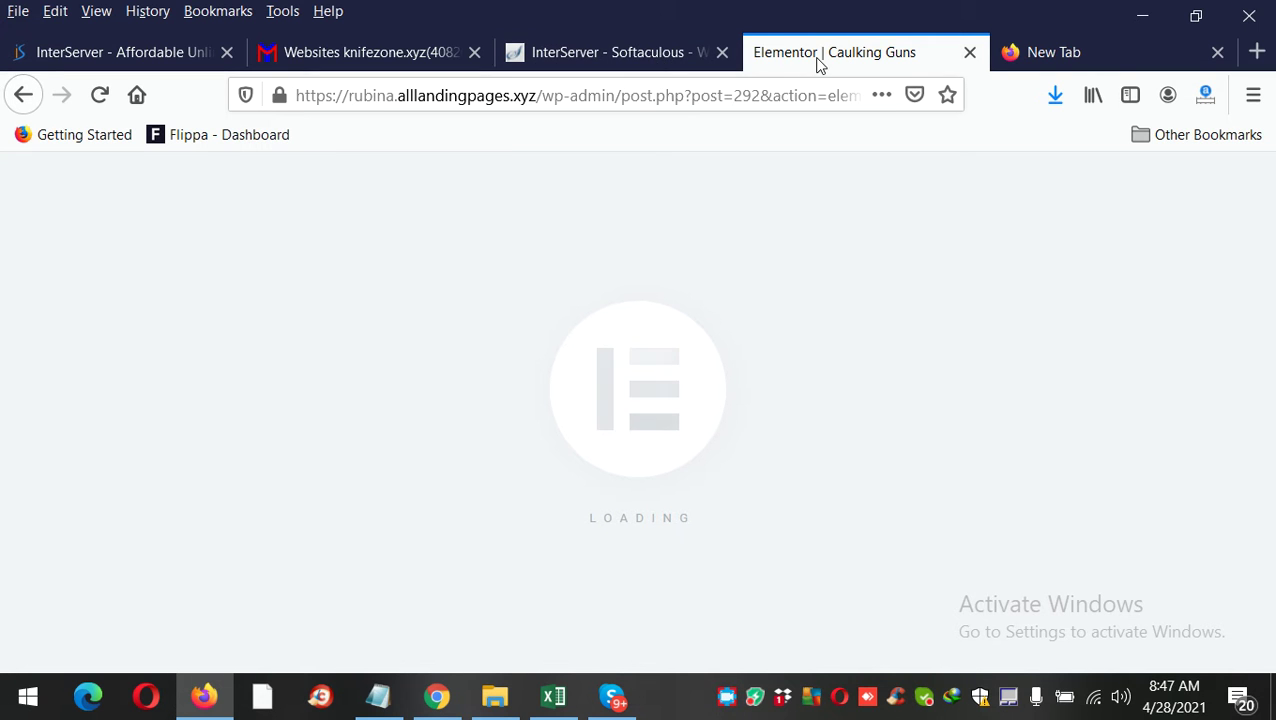
pyautogui.click(650, 54)
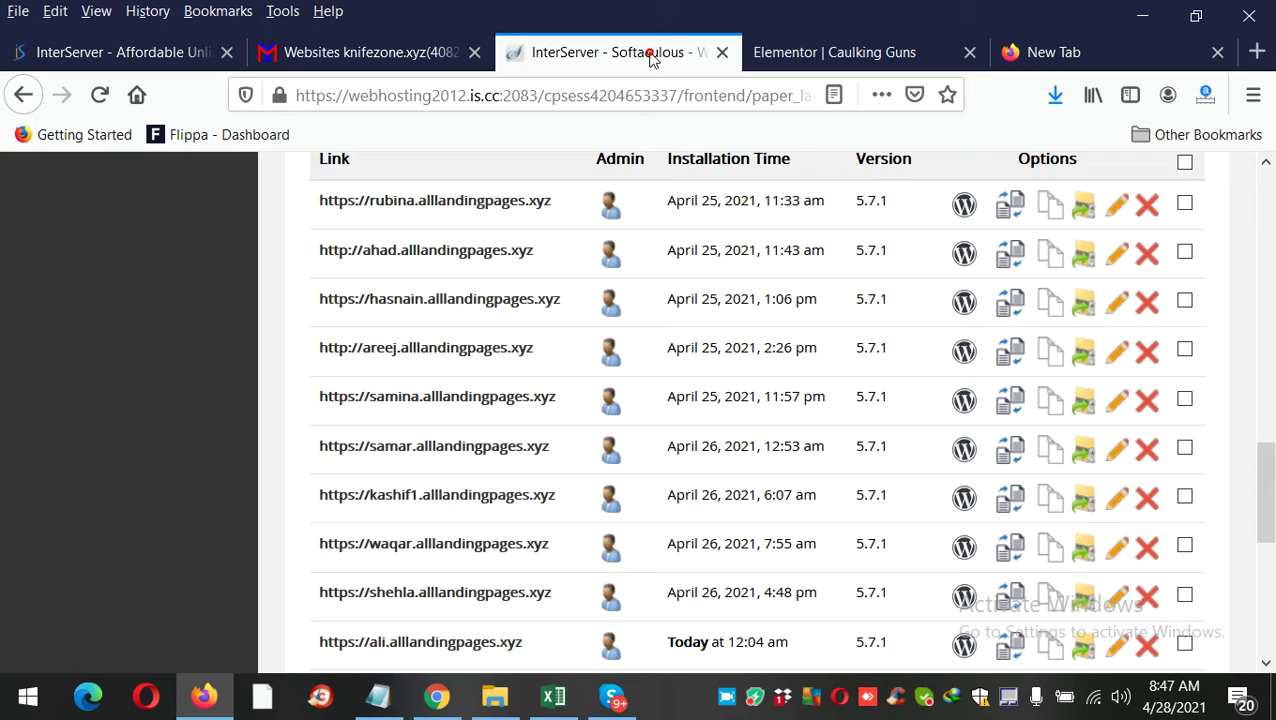
pyautogui.click(838, 51)
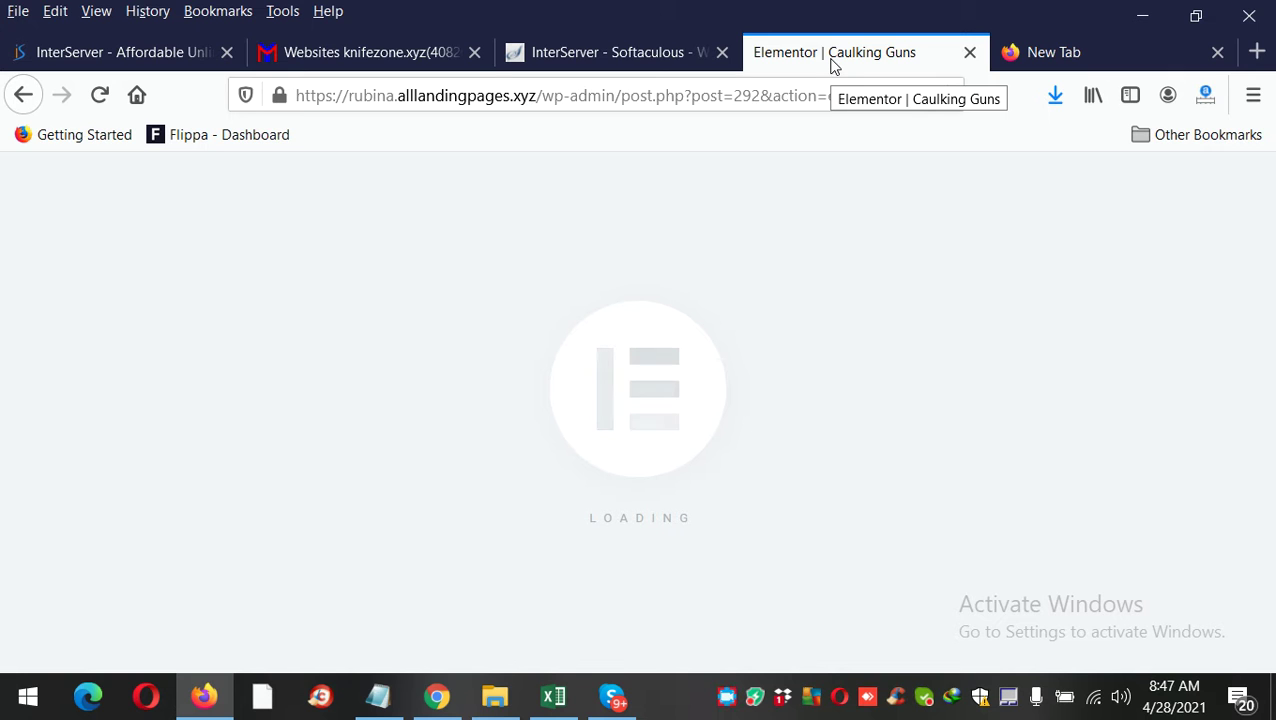
pyautogui.click(674, 57)
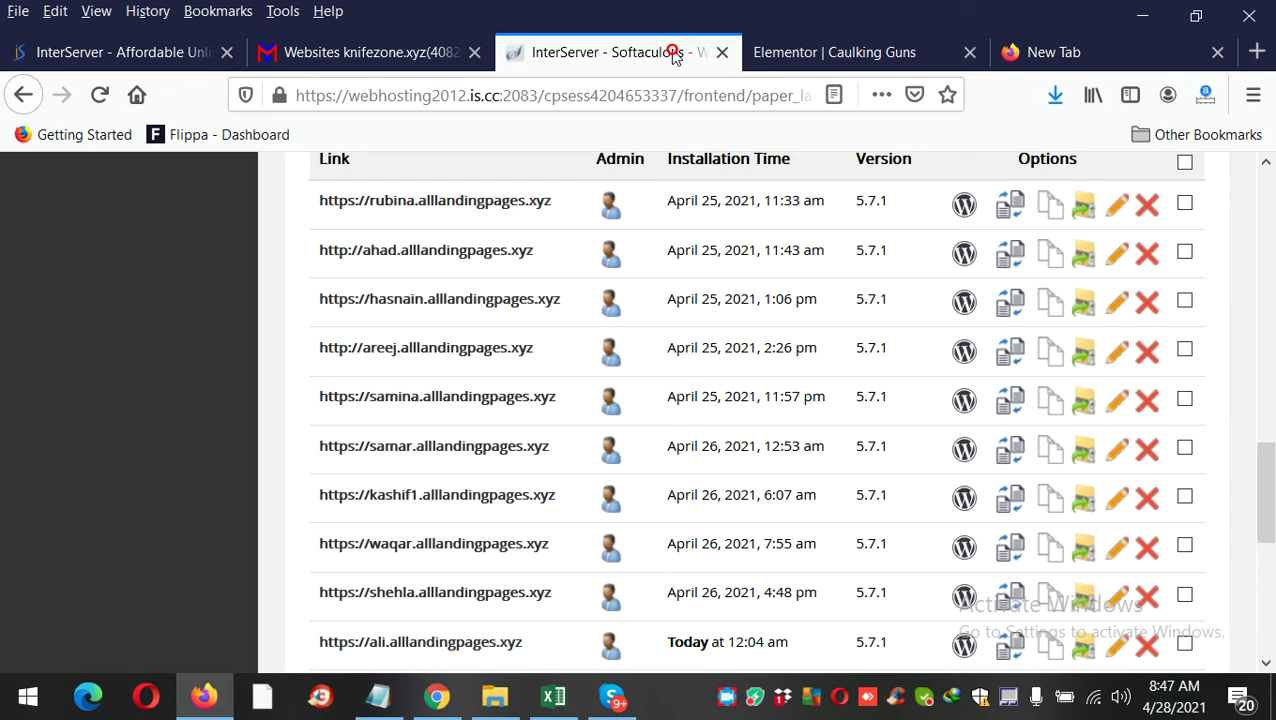
pyautogui.click(766, 59)
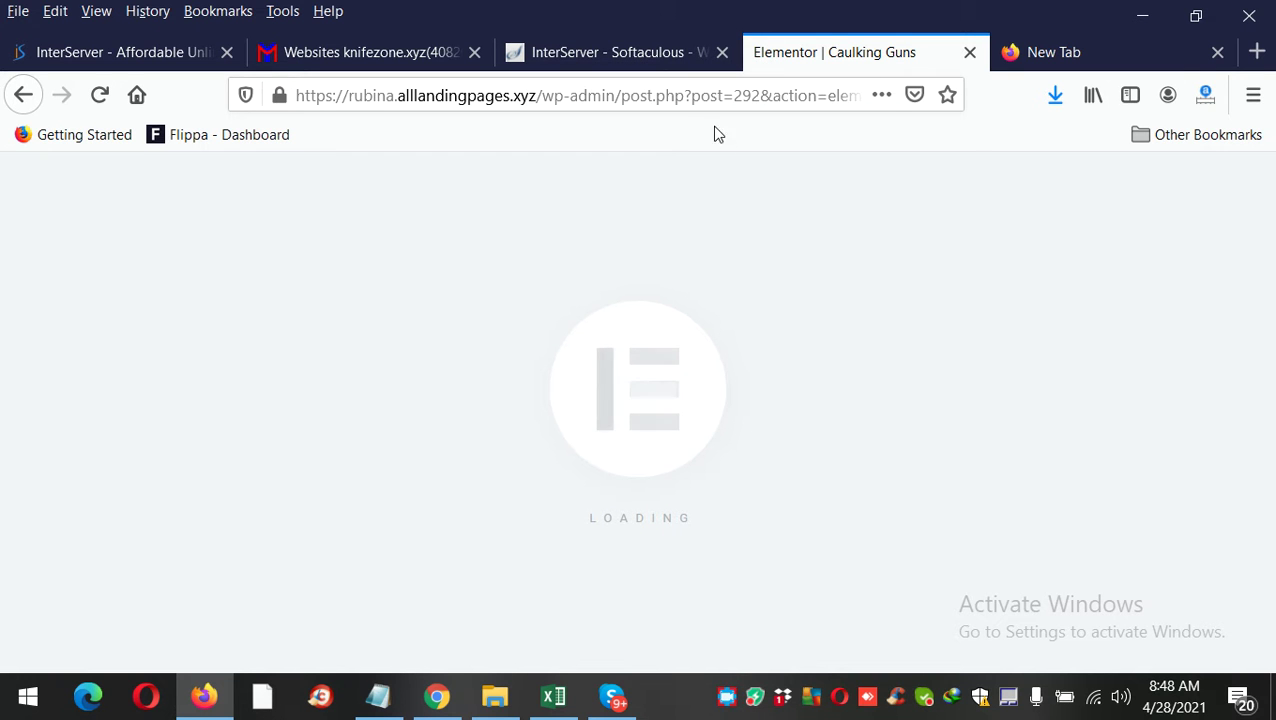
pyautogui.click(660, 57)
pyautogui.click(846, 59)
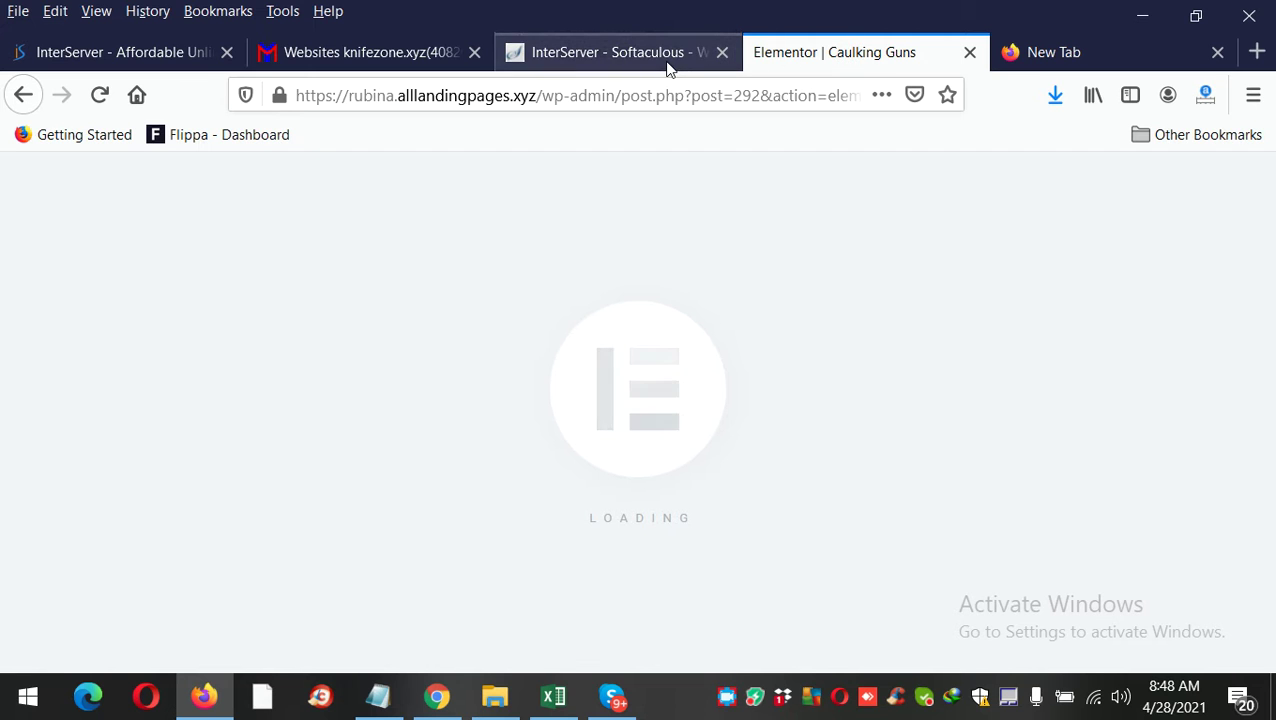
pyautogui.click(668, 66)
pyautogui.click(836, 45)
pyautogui.click(682, 38)
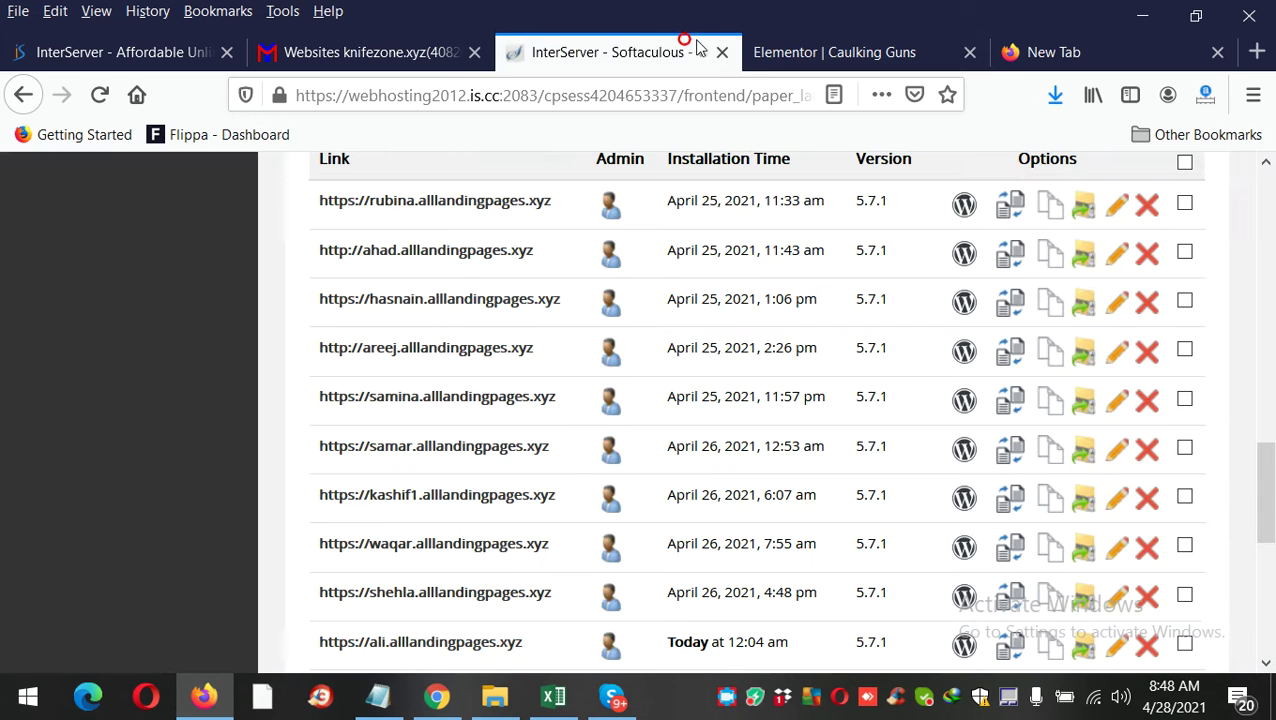
pyautogui.click(838, 50)
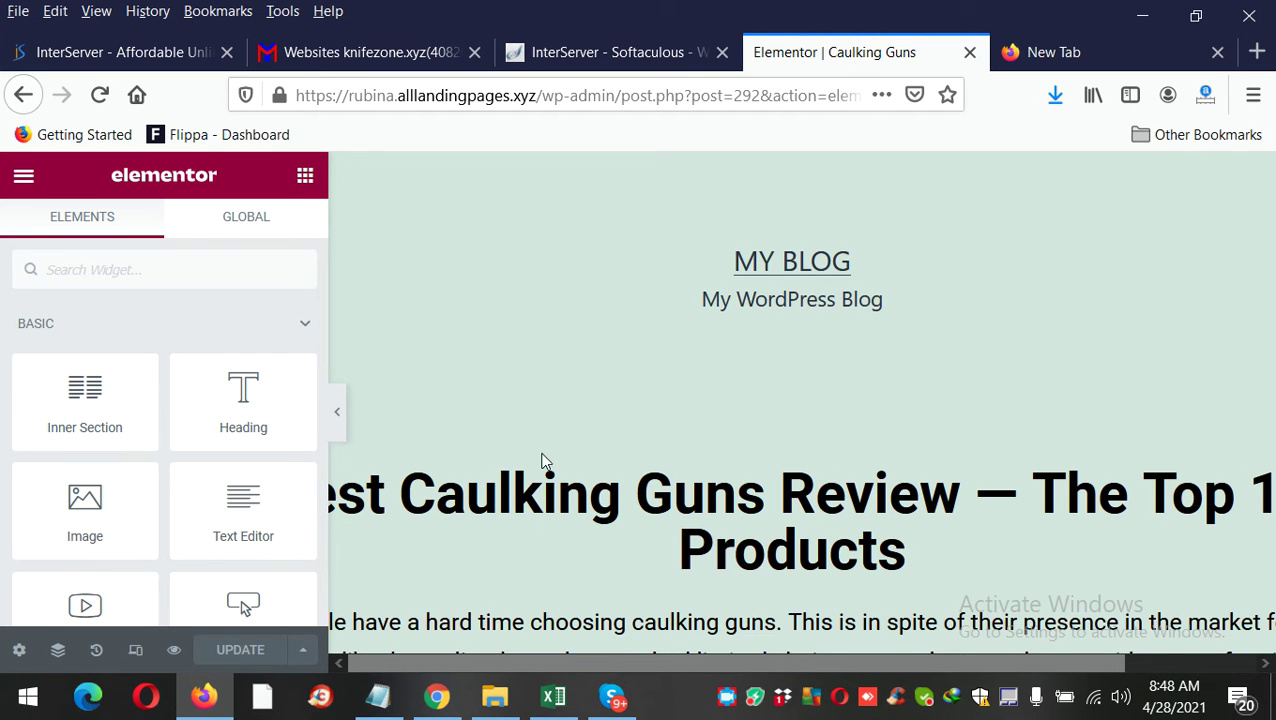
# Set the browser zoom to 60% for the Caulking Guns page in the Elementor editor.
pyautogui.scroll(-4, 541, 461)
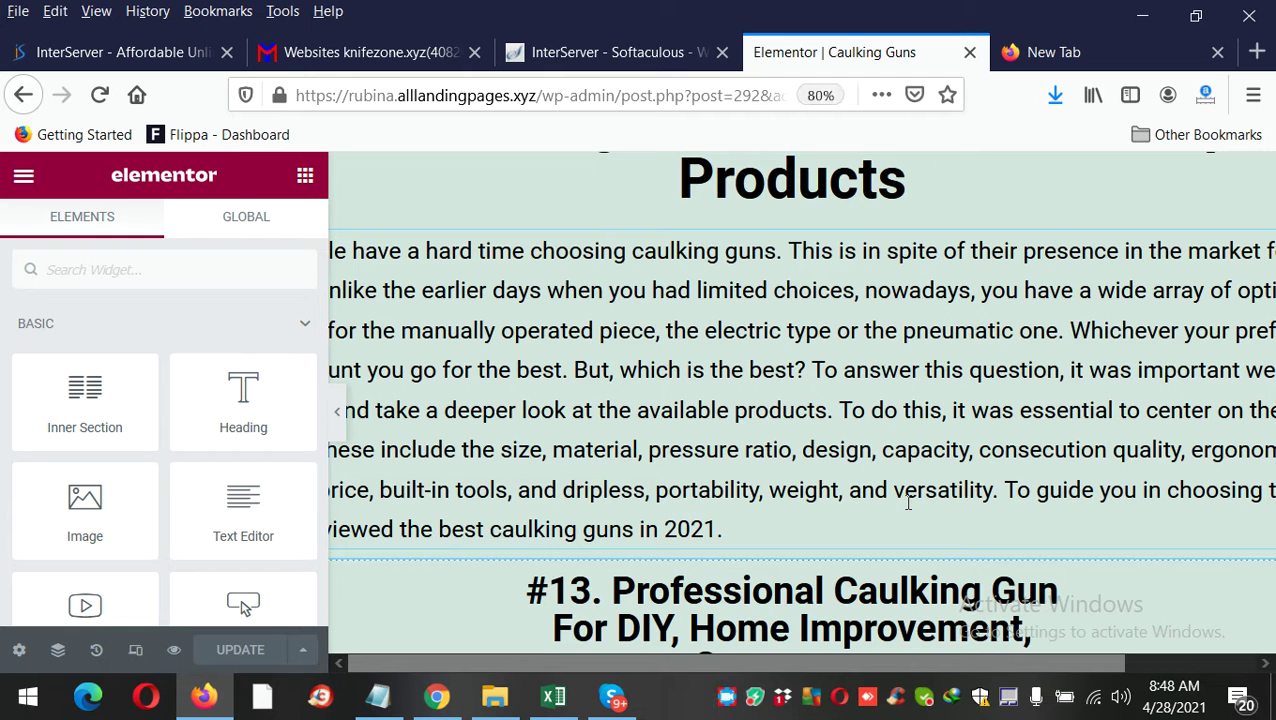
pyautogui.hotkey('ctrl', '-')
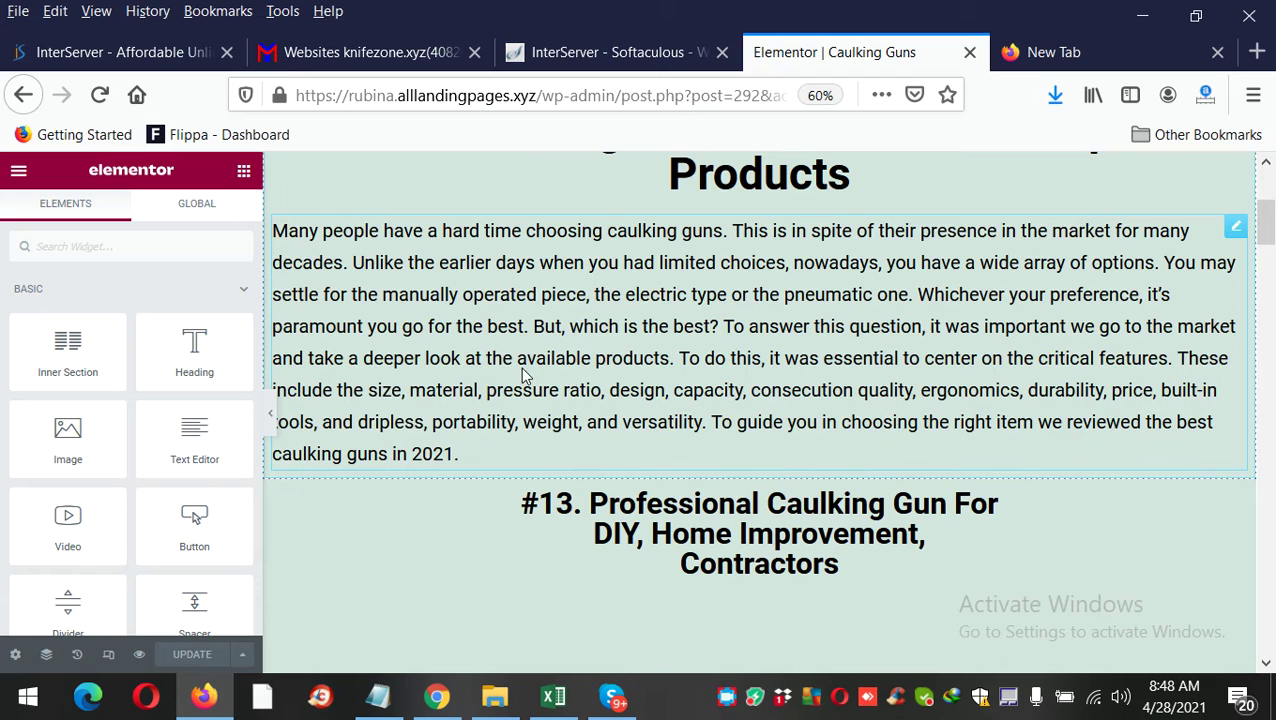
pyautogui.hotkey('ctrl', '-')
pyautogui.hotkey('ctrl', '-')
pyautogui.hotkey('ctrl', '-')
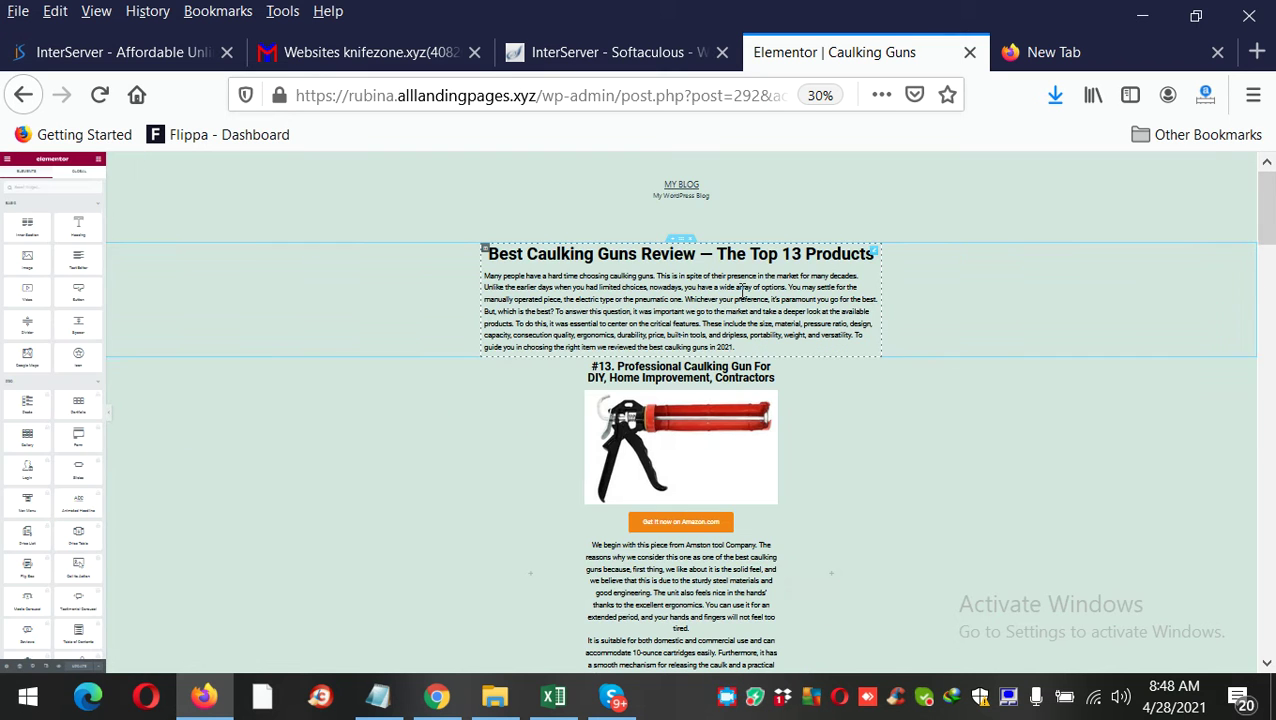
pyautogui.hotkey('ctrl', '+')
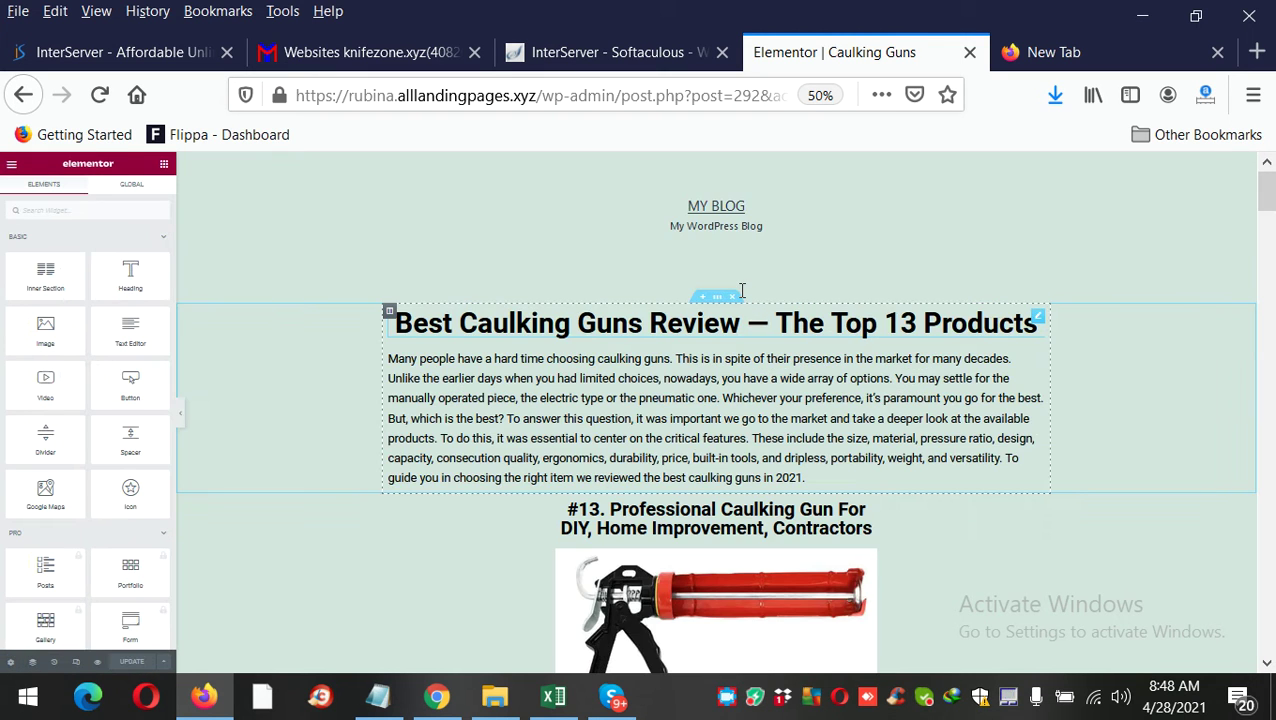
pyautogui.hotkey('ctrl', '+')
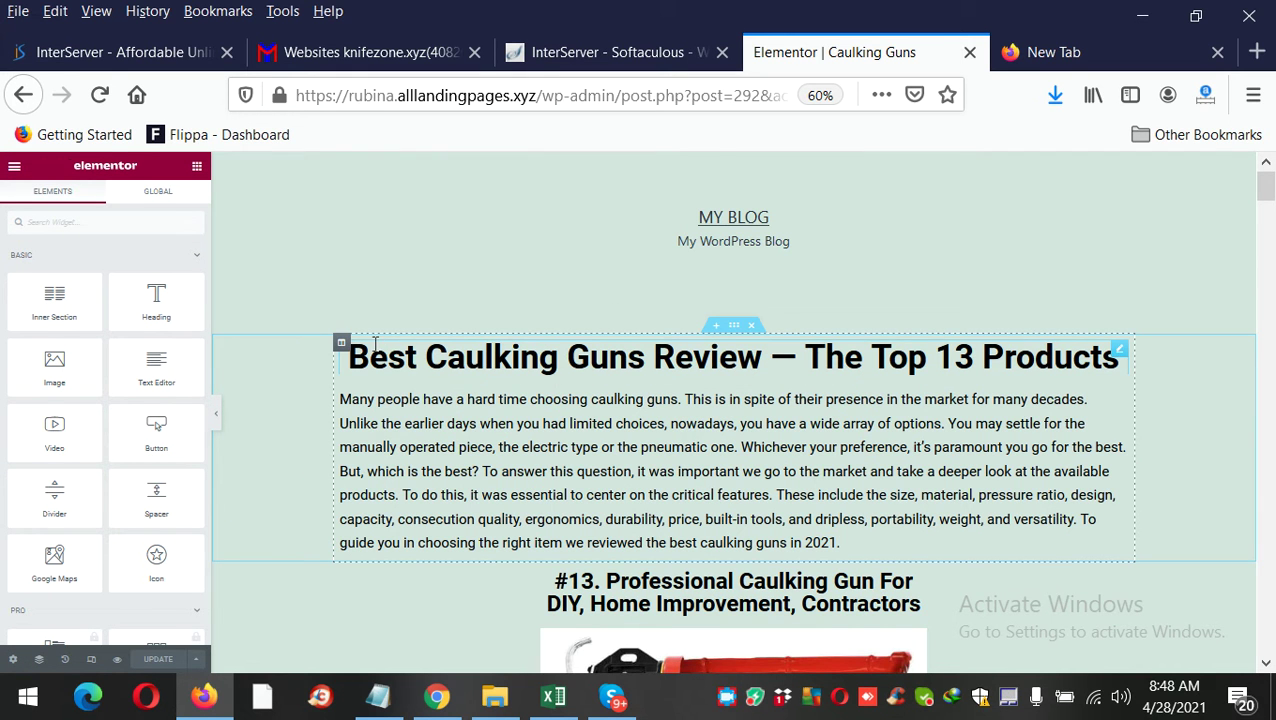
# Examine the Caulking Guns page layout from the introduction through the product reviews to the footer.
pyautogui.scroll(-3, 670, 390)
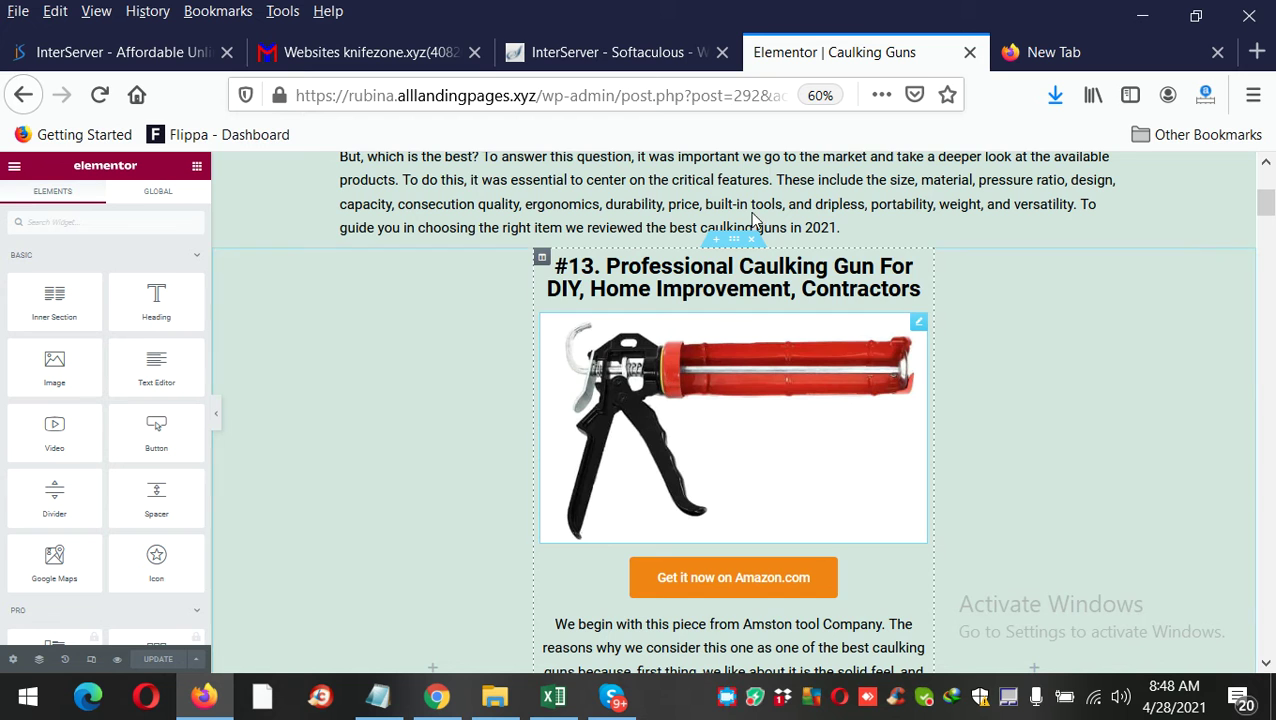
pyautogui.scroll(2, 792, 180)
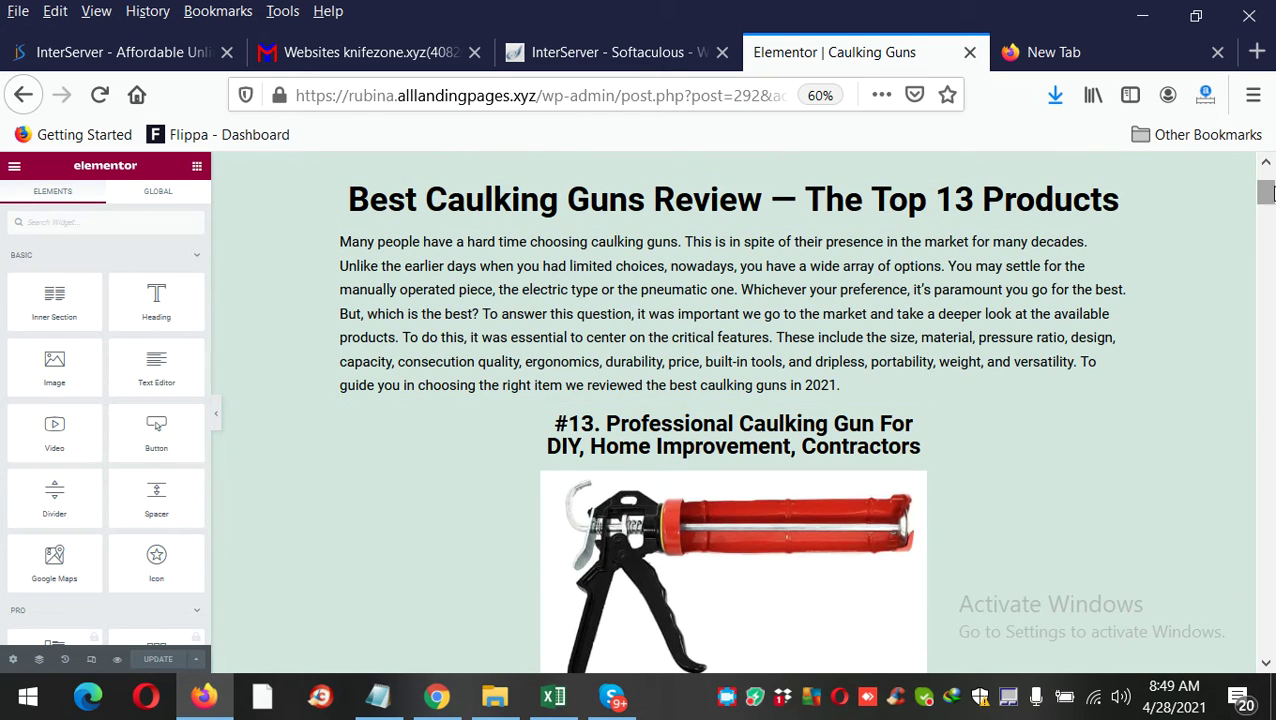
pyautogui.moveTo(1268, 192); pyautogui.dragTo(1155, 655)
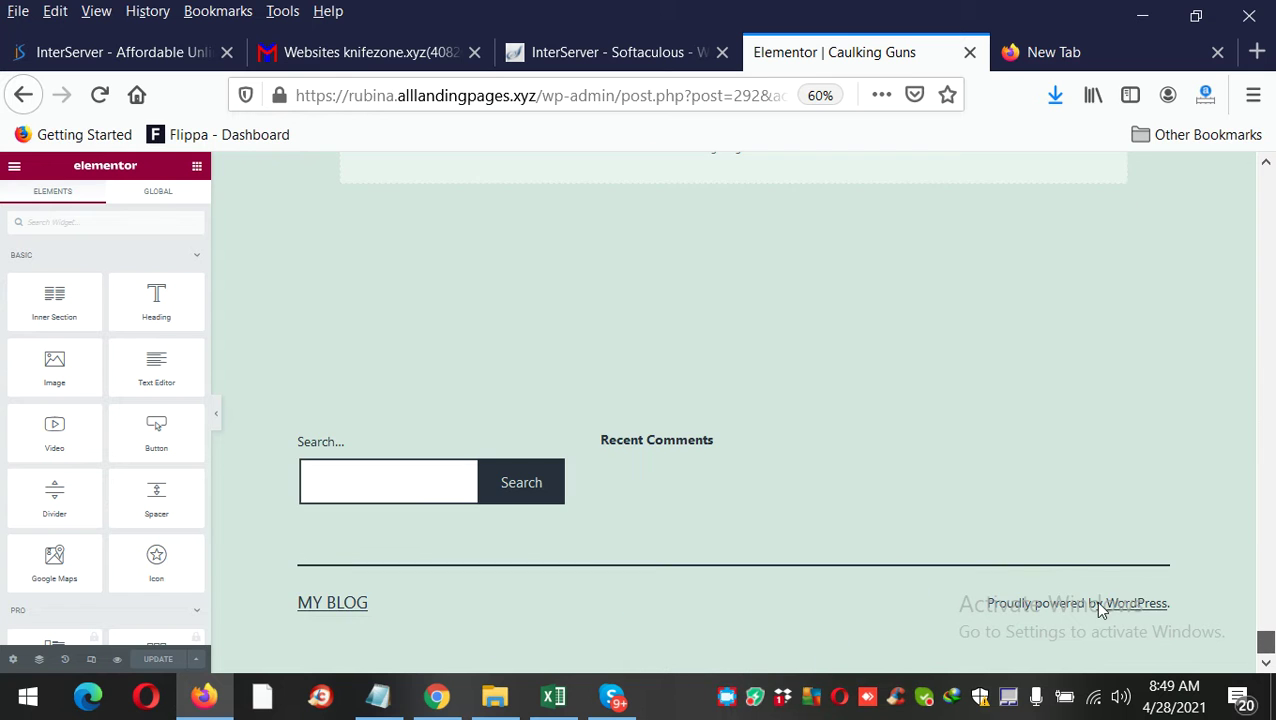
pyautogui.scroll(5, 870, 482)
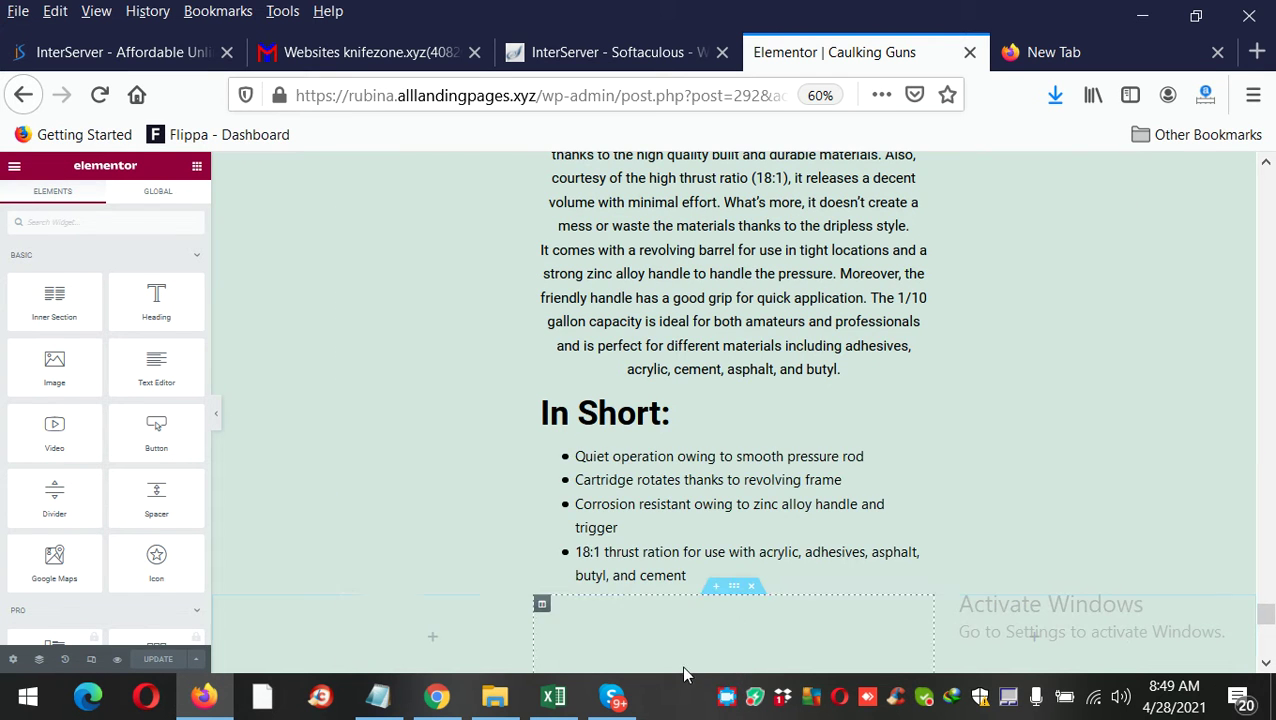
pyautogui.scroll(-3, 800, 595)
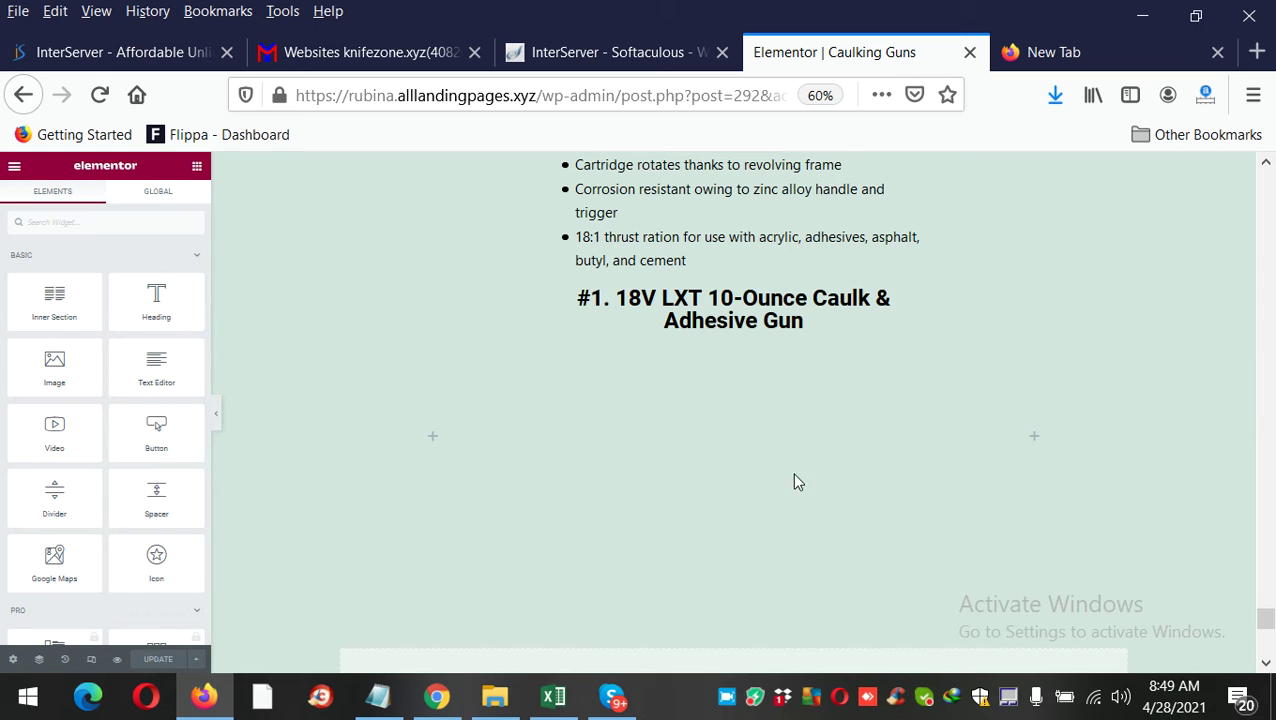
pyautogui.scroll(-1, 1264, 598)
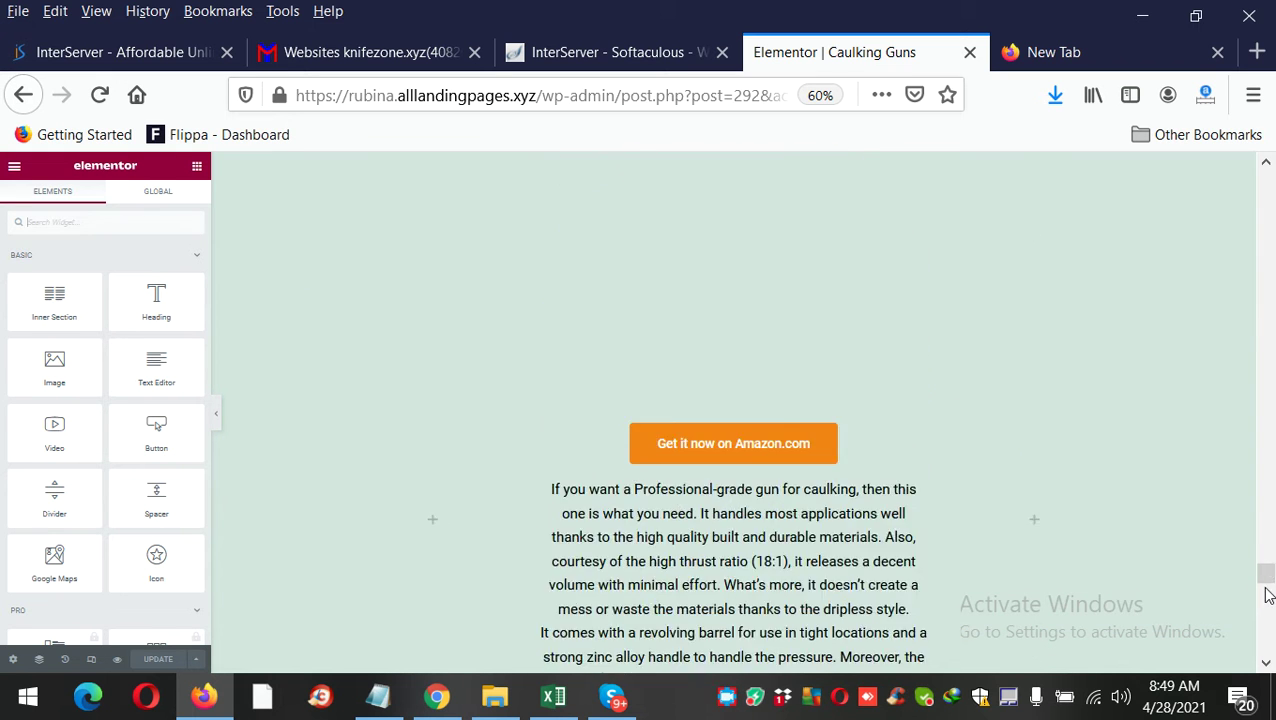
pyautogui.scroll(15, 1266, 570)
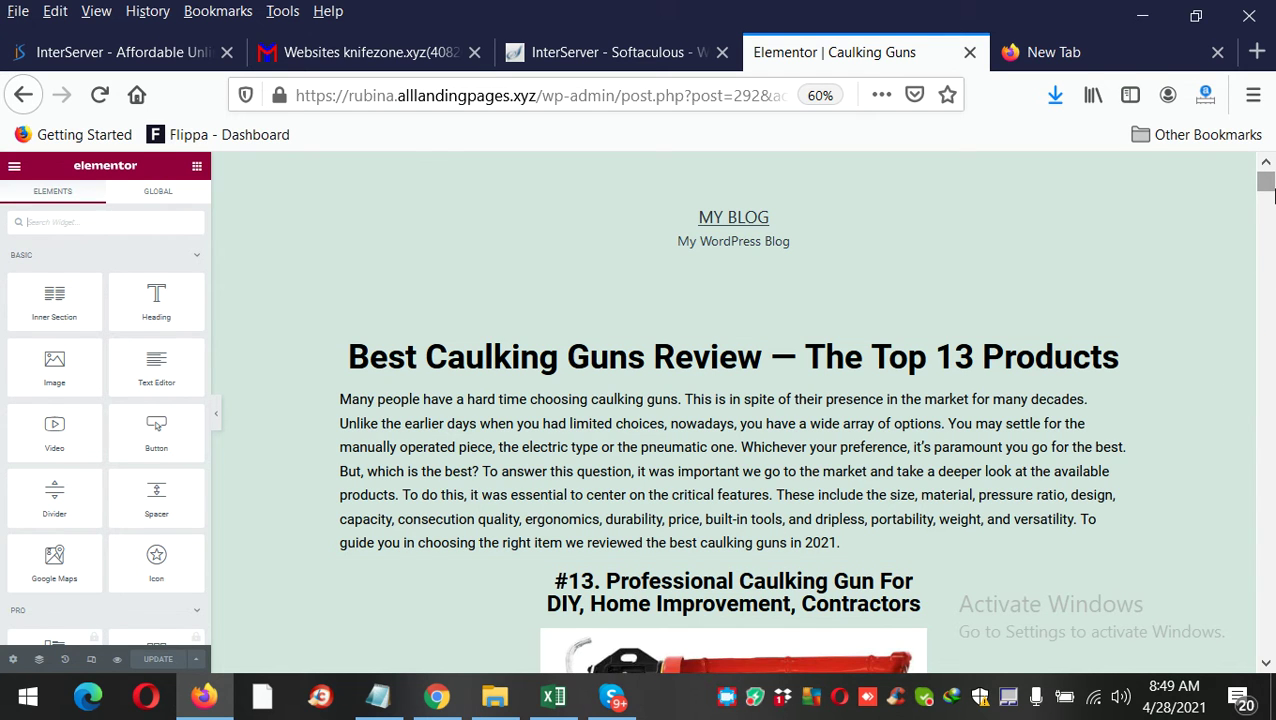
pyautogui.moveTo(1268, 185); pyautogui.dragTo(1270, 668)
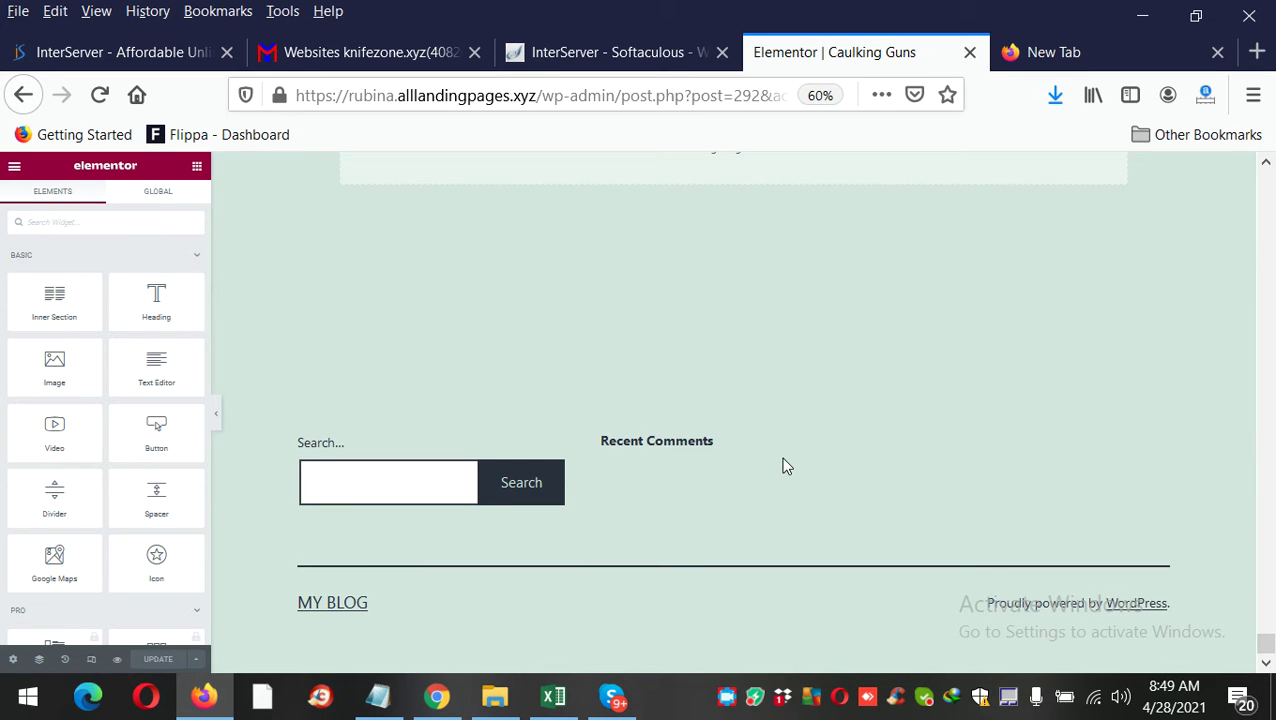
# Show the structure choices for a new section at the page's end, and review the introduction and product #13 section.
pyautogui.scroll(3, 750, 418)
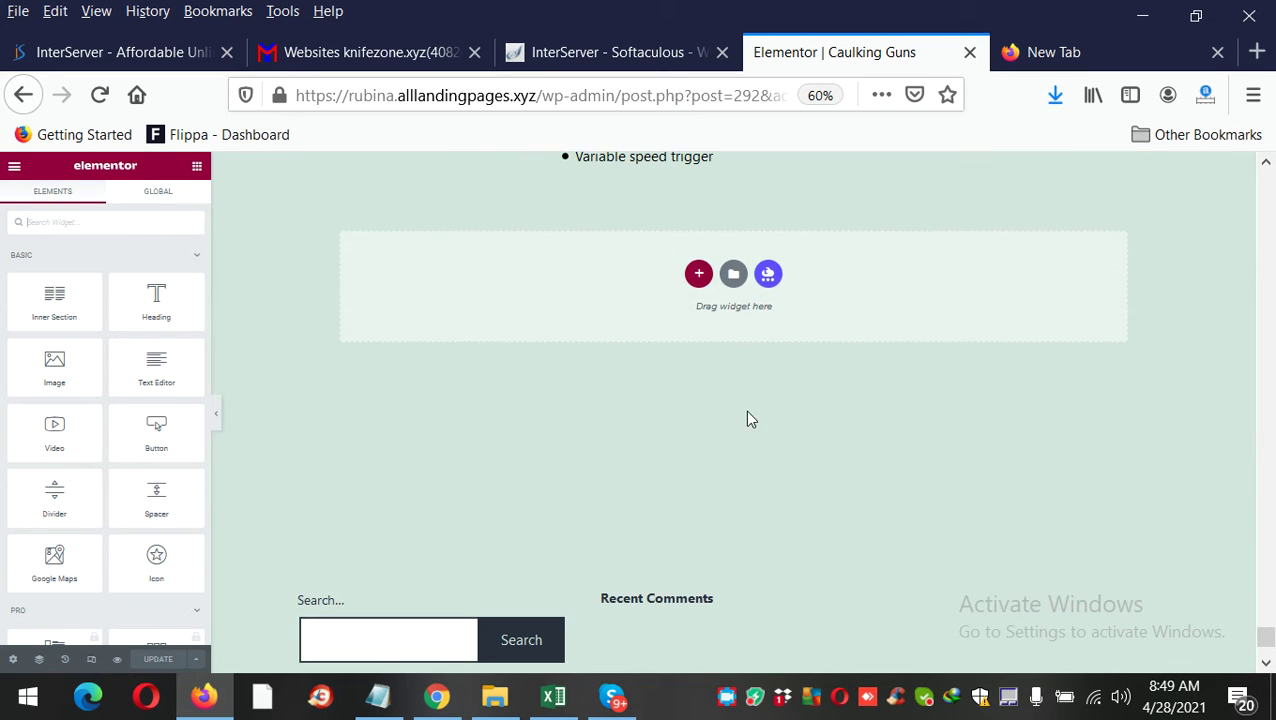
pyautogui.click(700, 275)
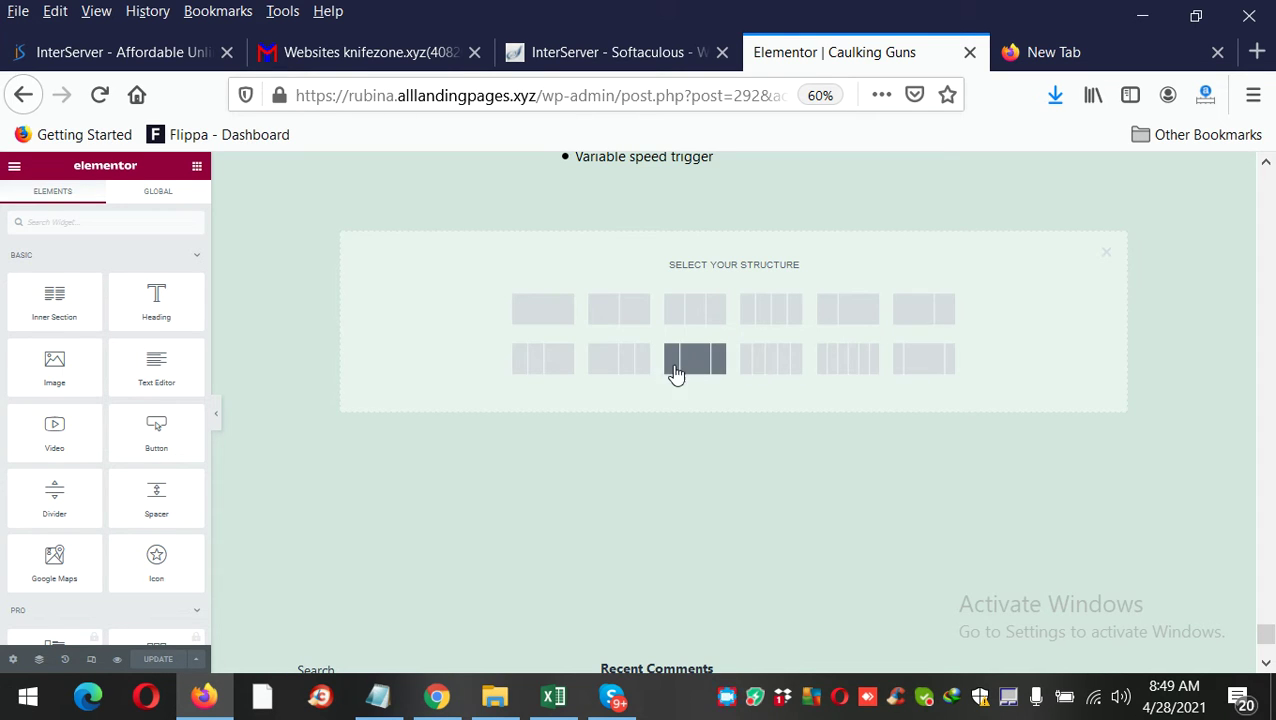
pyautogui.scroll(2, 1272, 258)
pyautogui.scroll(15, 1272, 258)
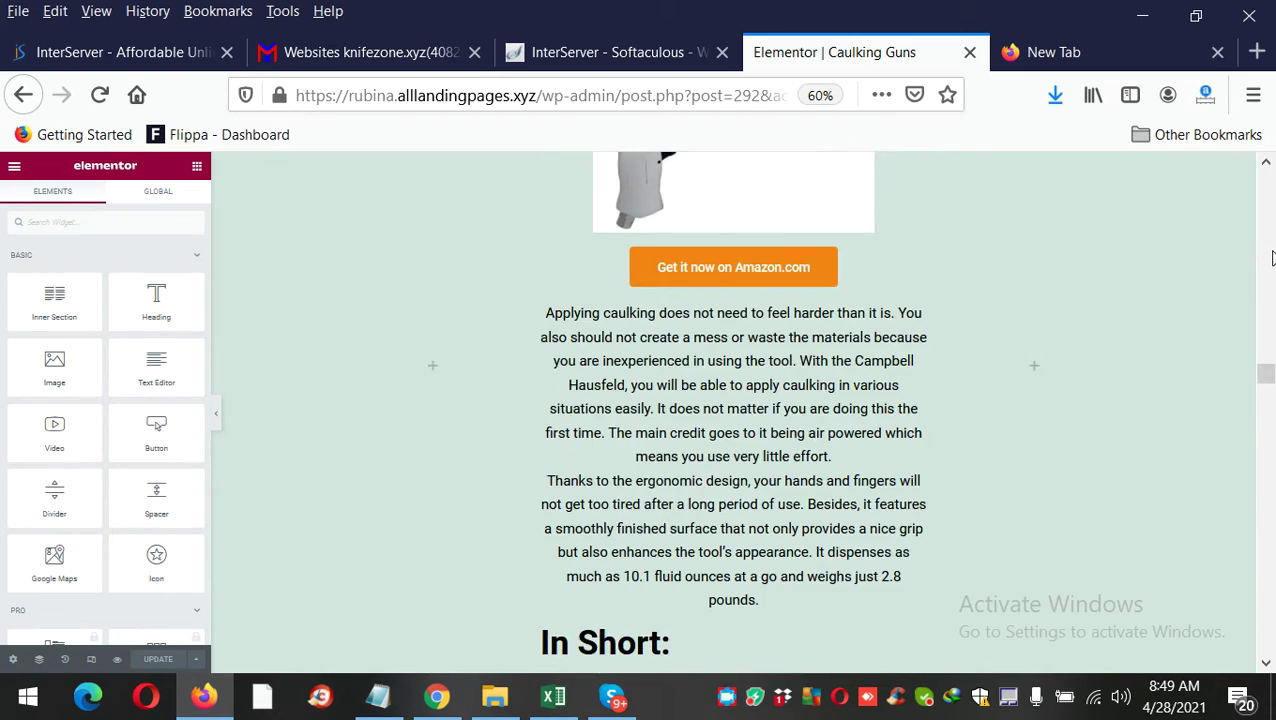
pyautogui.scroll(10, 1272, 258)
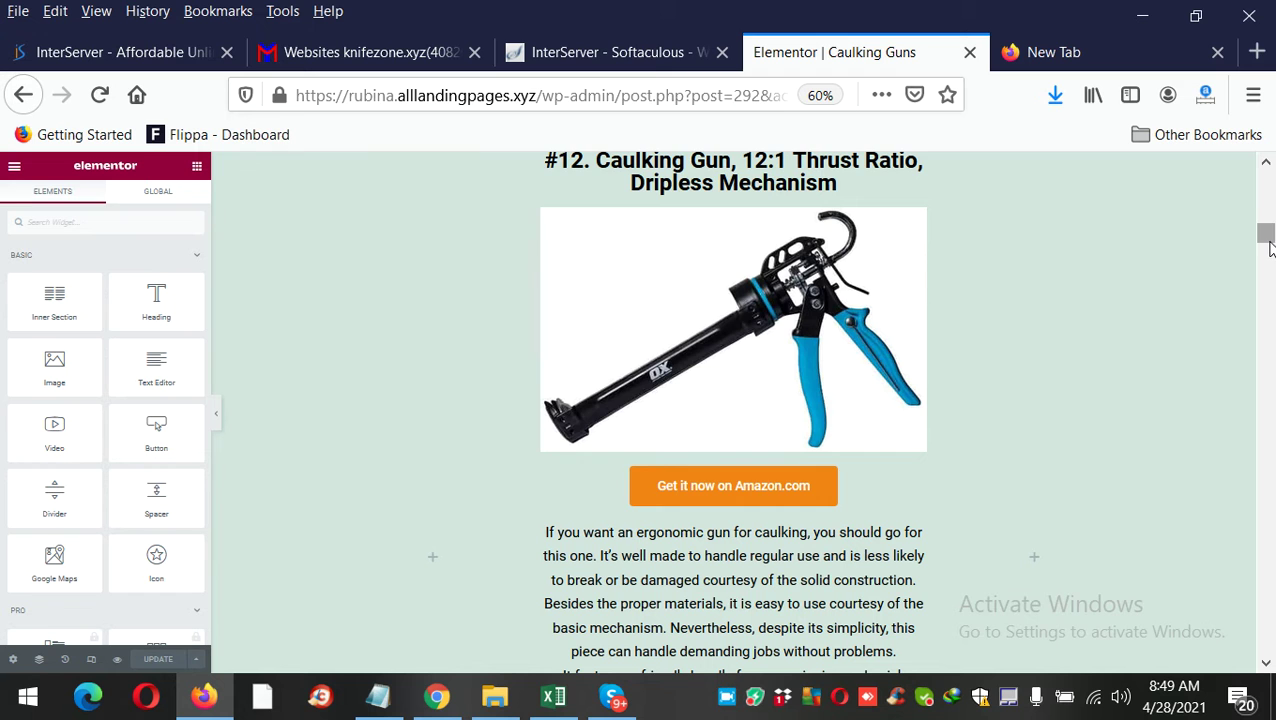
pyautogui.moveTo(1268, 243); pyautogui.dragTo(1268, 196)
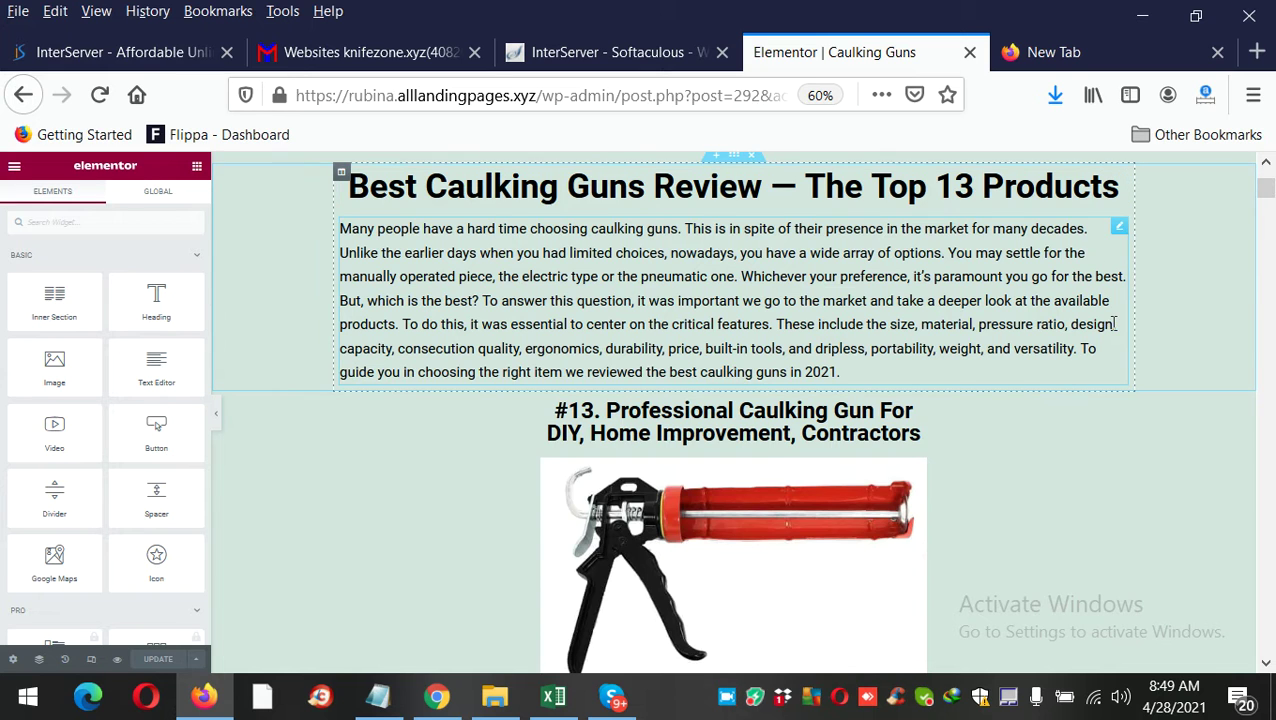
pyautogui.scroll(-3, 817, 419)
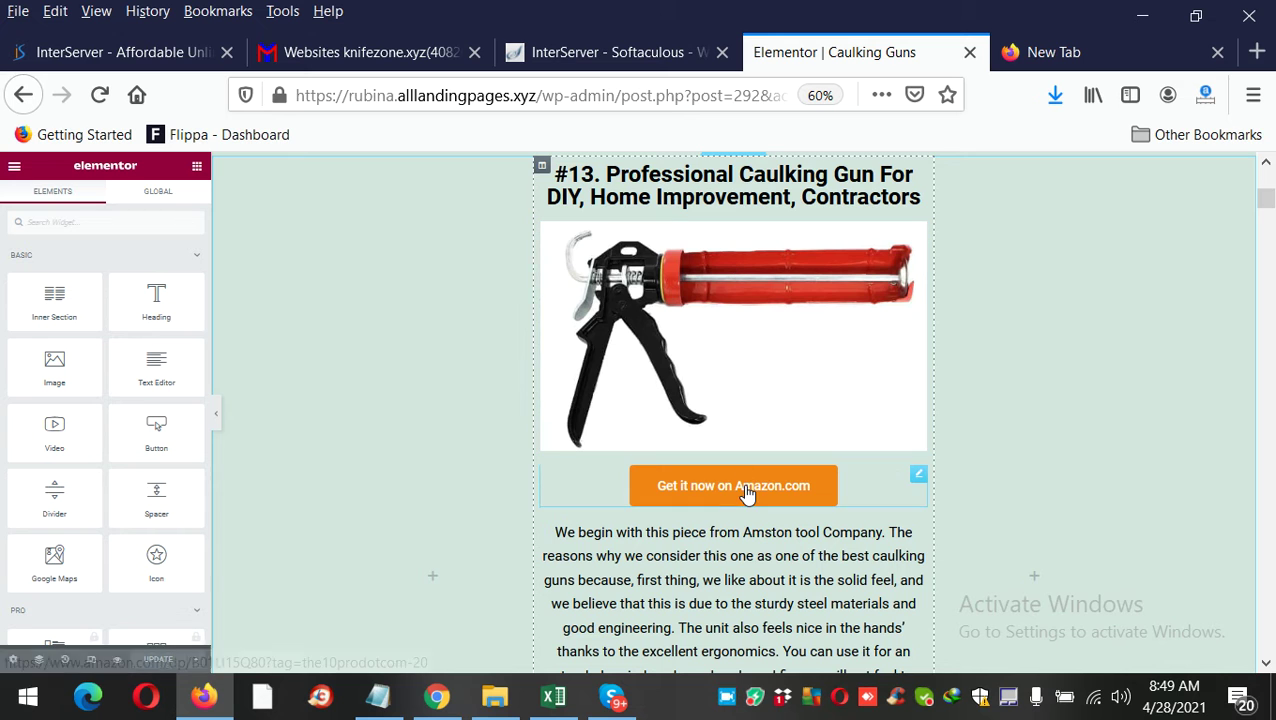
# Review the product sections on the Caulking Guns page from #13 down to #10.
pyautogui.scroll(-4, 748, 490)
pyautogui.scroll(-6, 752, 487)
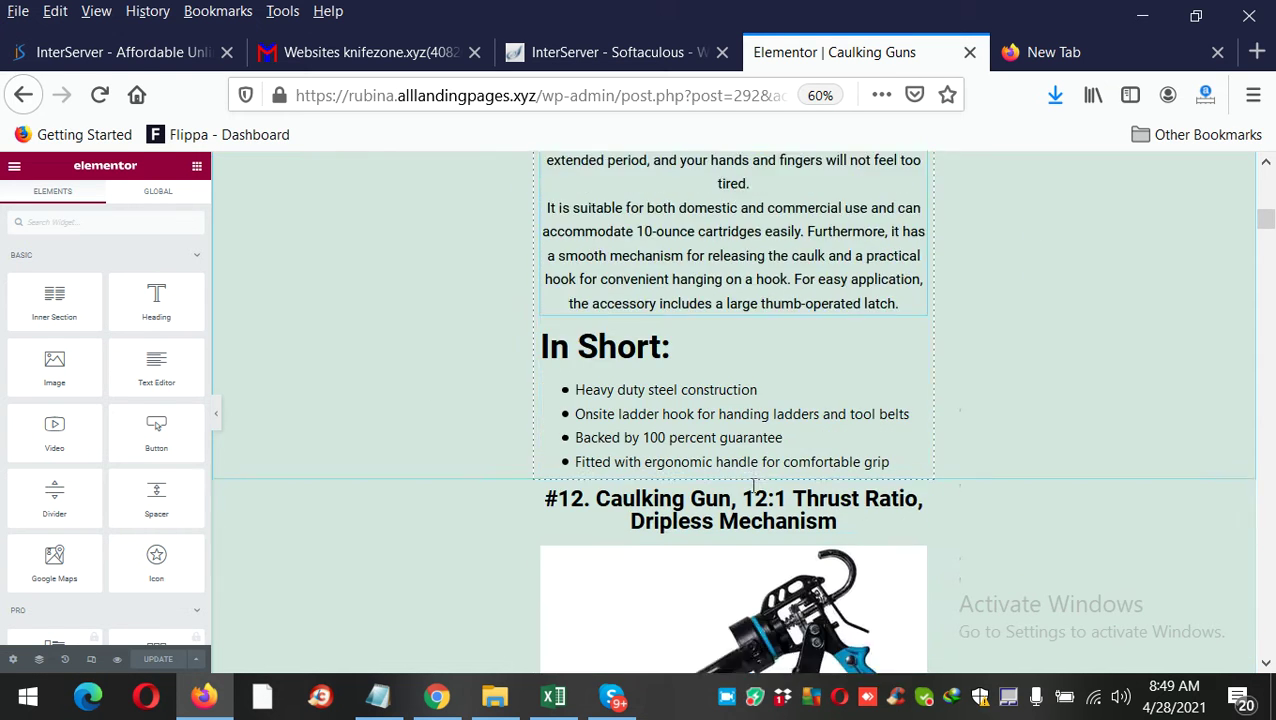
pyautogui.scroll(-6, 755, 488)
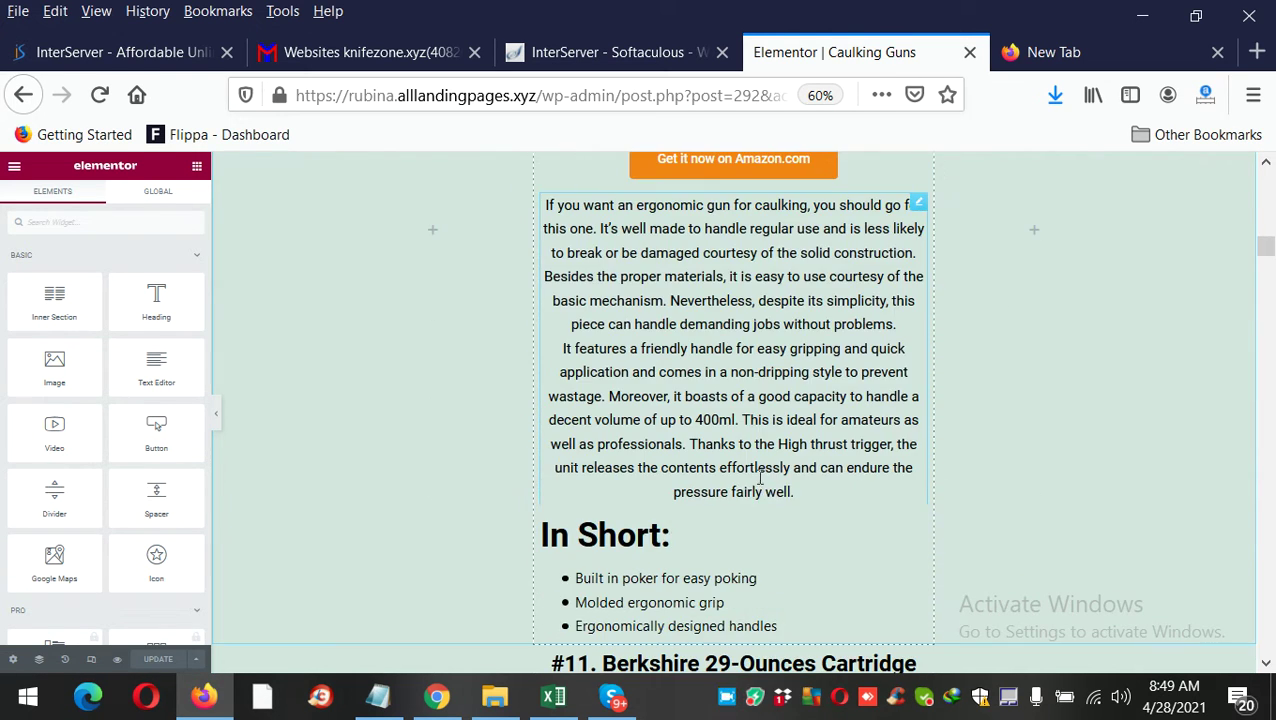
pyautogui.scroll(-4, 761, 477)
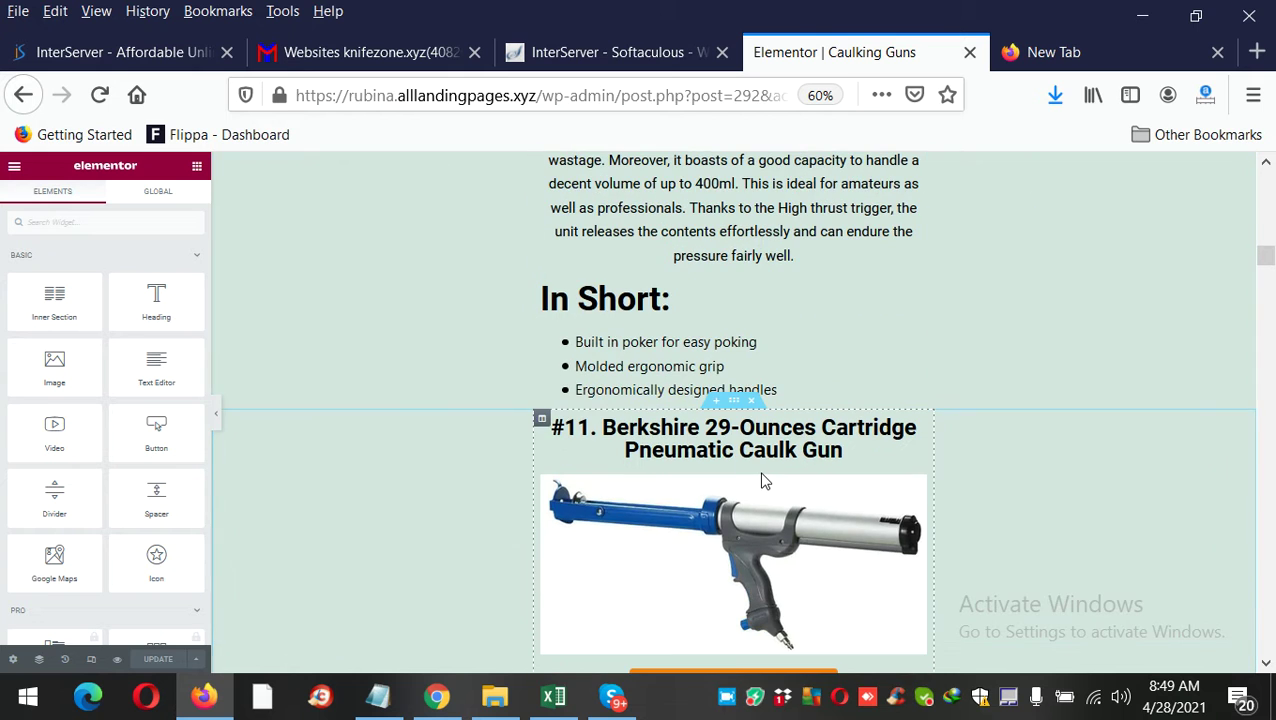
pyautogui.scroll(-7, 763, 480)
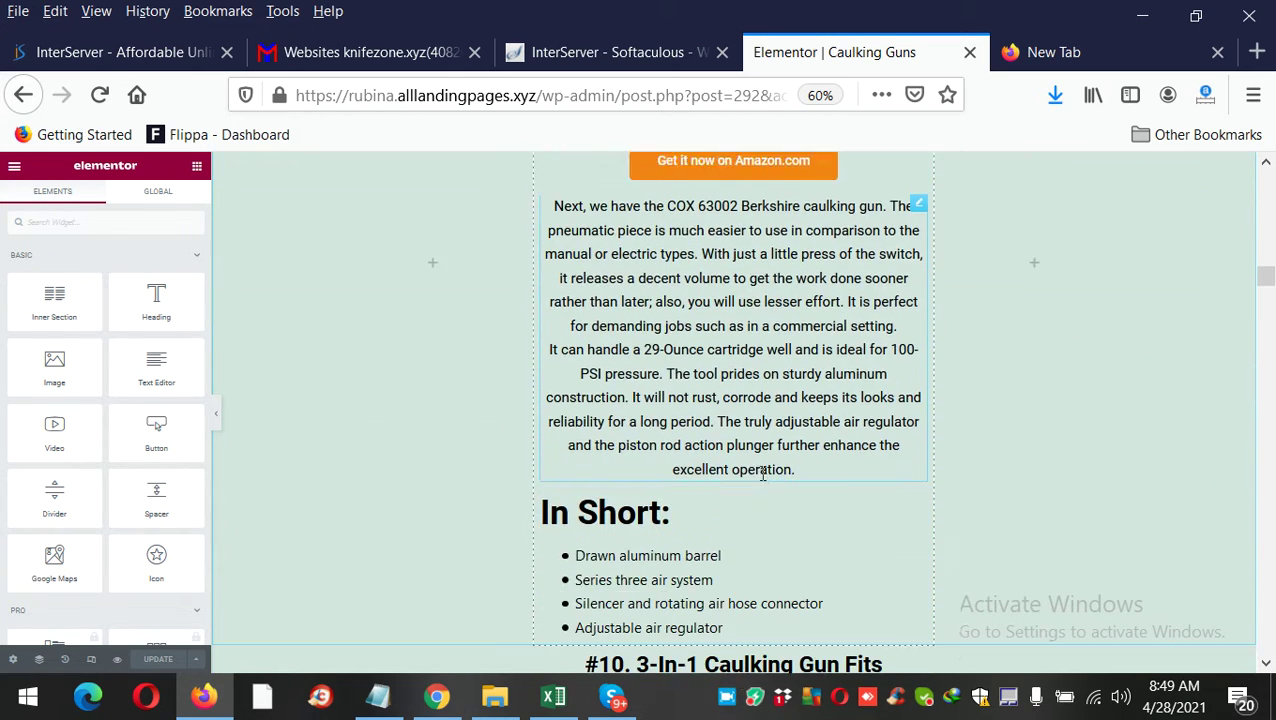
pyautogui.scroll(-4, 763, 479)
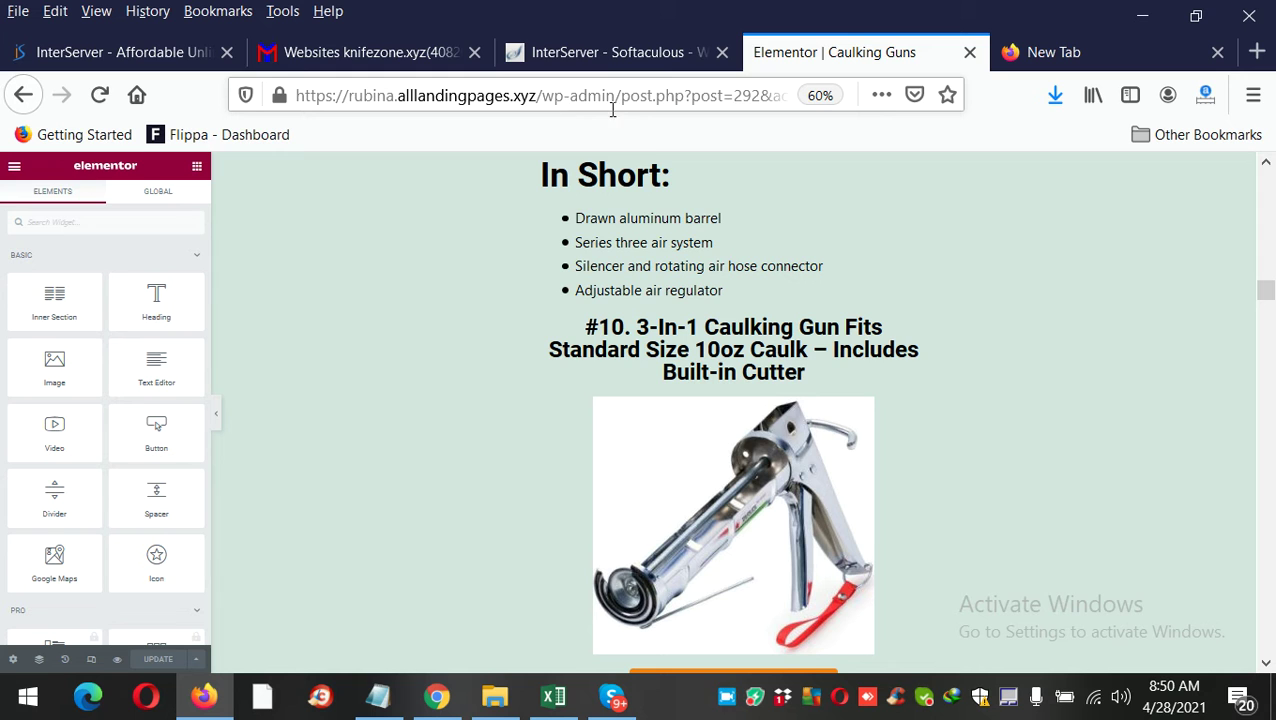
# Leave the page editor for the site's wp-admin dashboard and open the menu management page.
pyautogui.moveTo(618, 107); pyautogui.dragTo(1097, 80)
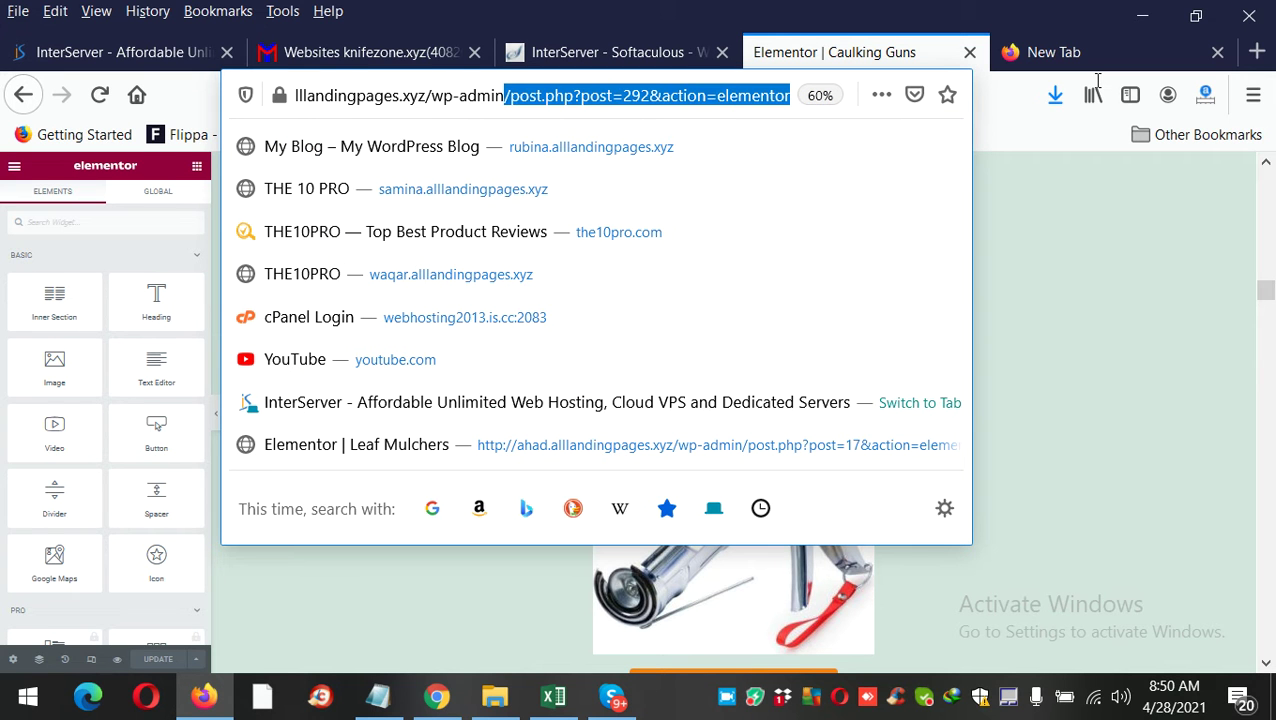
pyautogui.press('BackSpace')
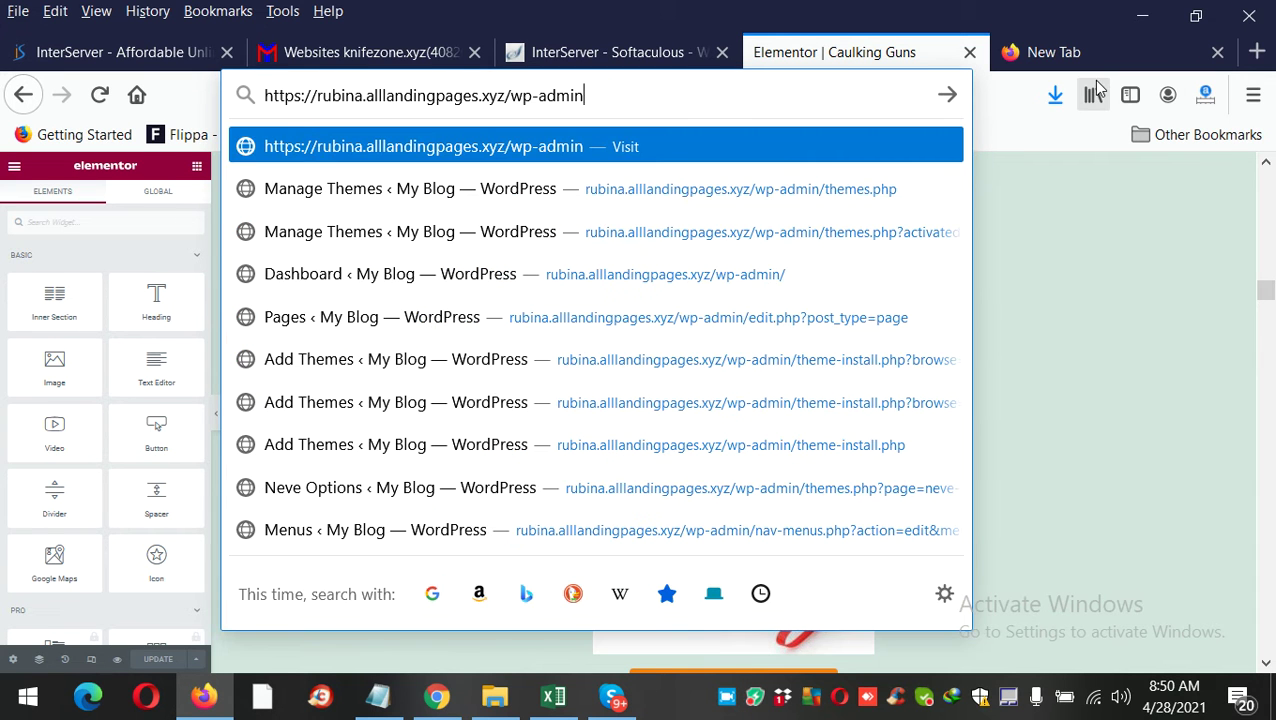
pyautogui.press('Return')
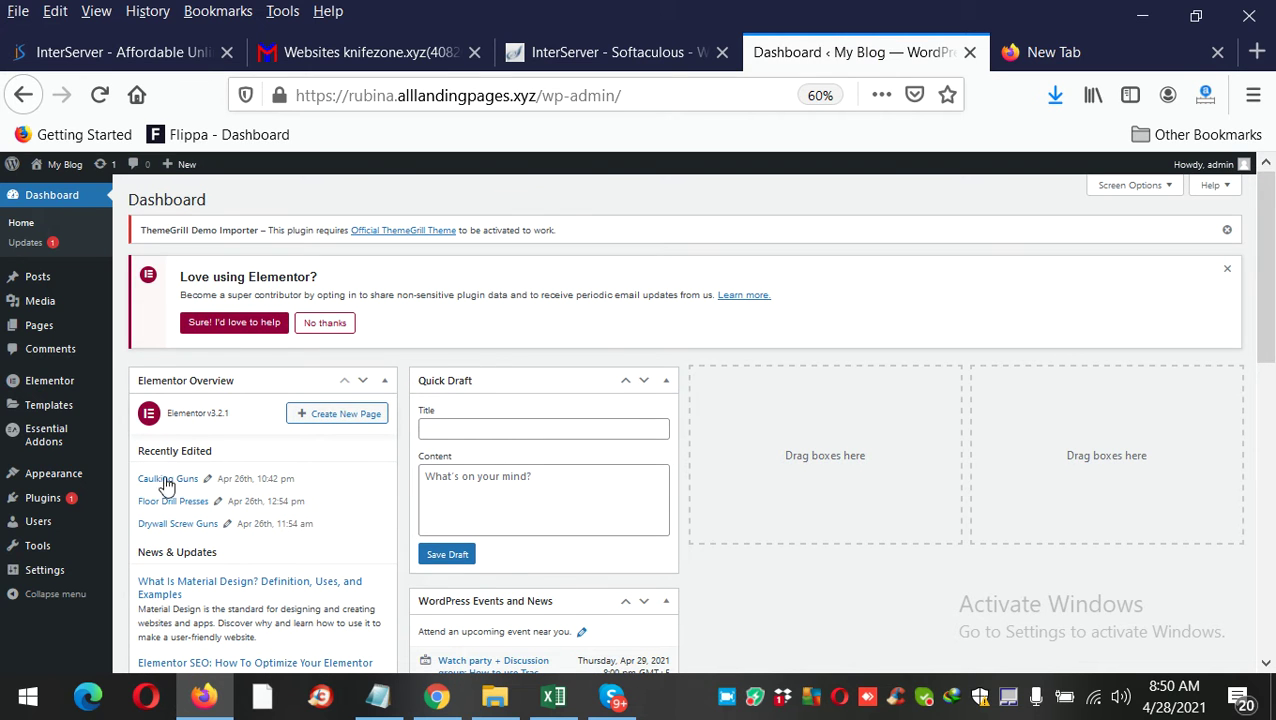
pyautogui.moveTo(70, 473)
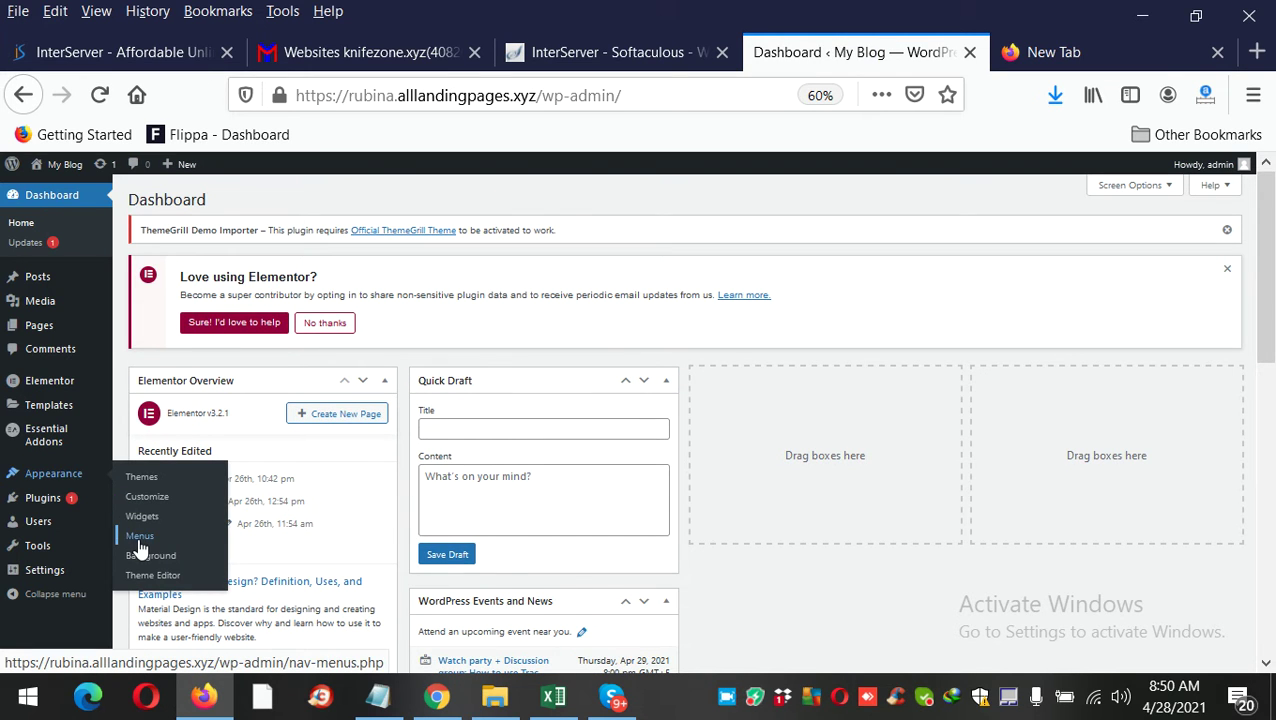
pyautogui.click(139, 541)
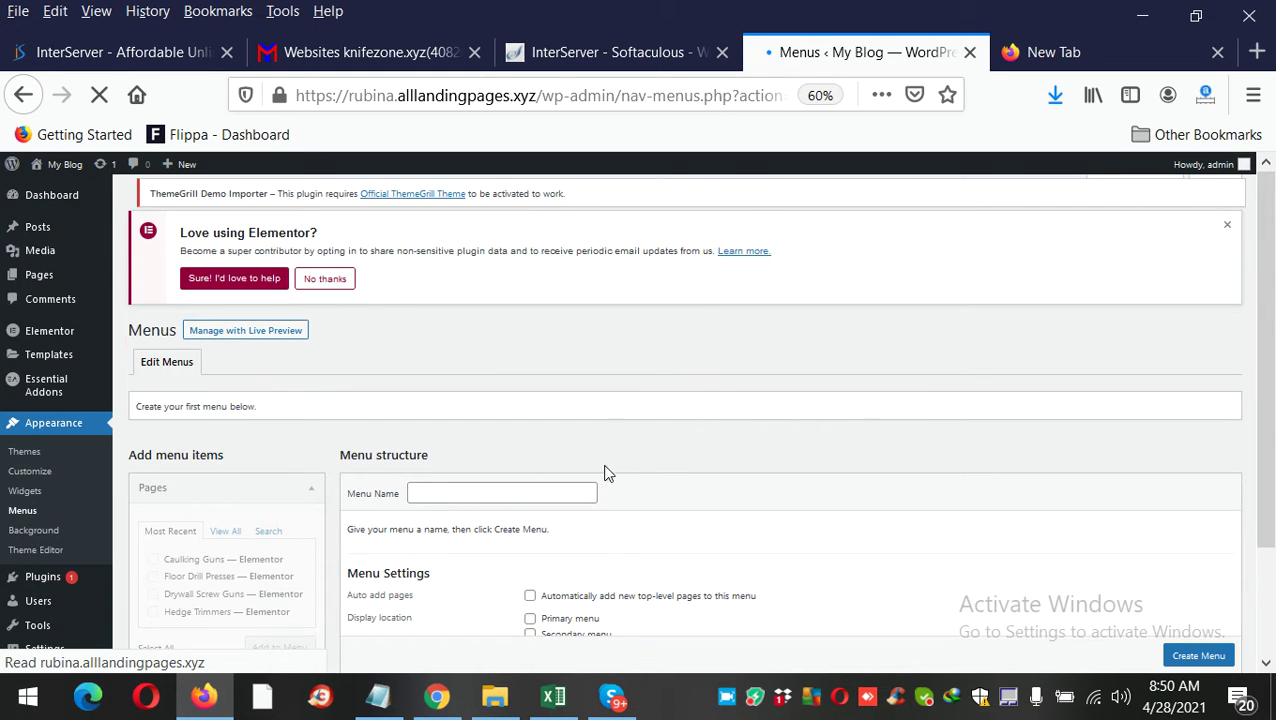
# Create a new navigation menu named main.
pyautogui.scroll(-2, 600, 470)
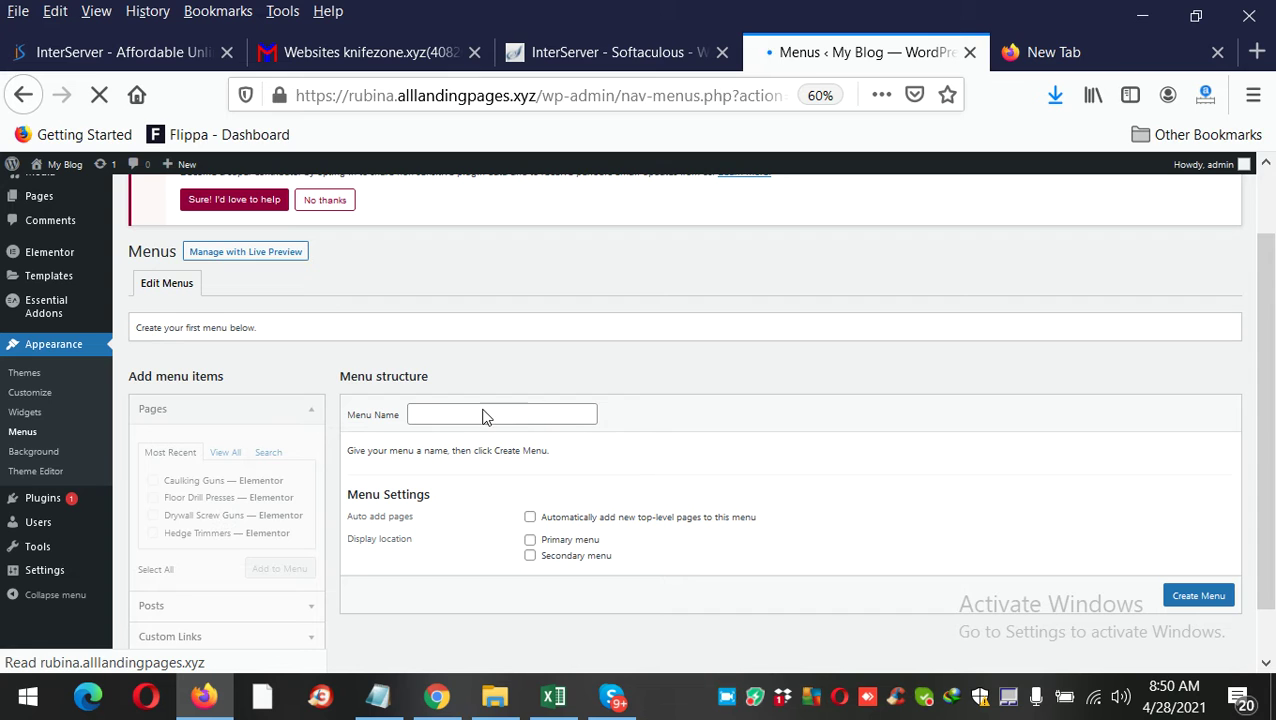
pyautogui.click(480, 423)
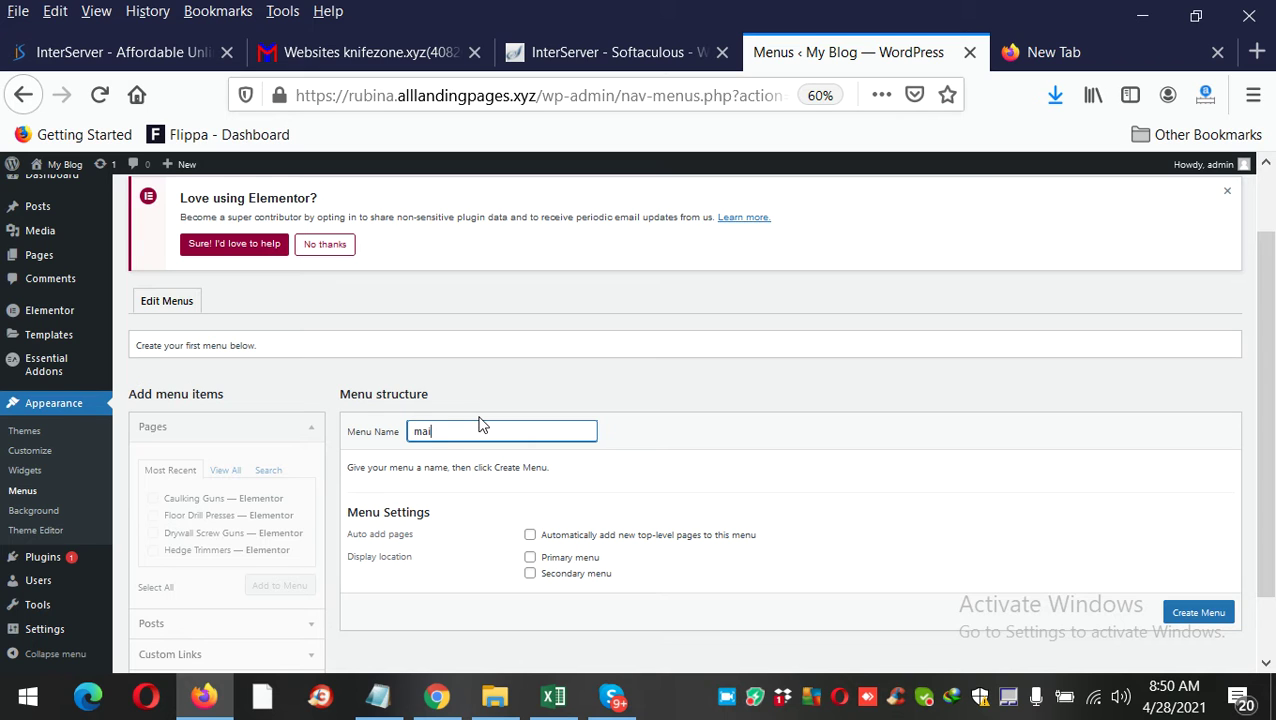
pyautogui.write('mai')
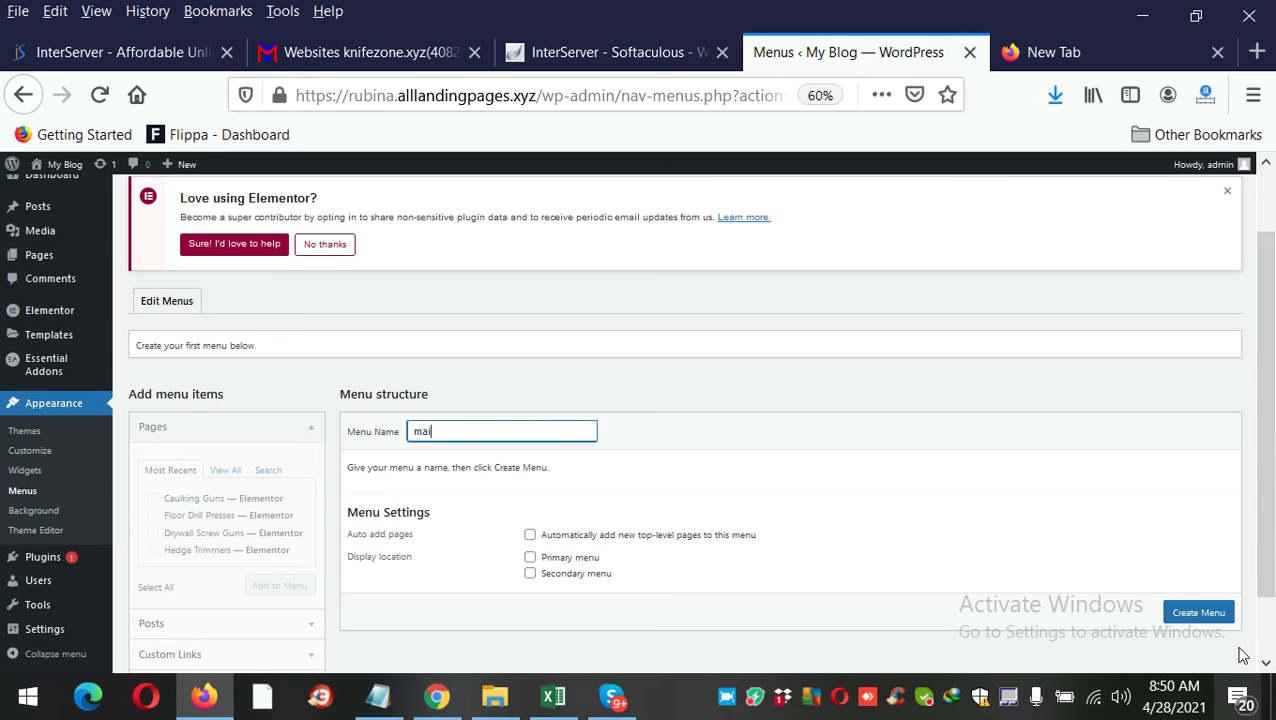
pyautogui.write('n')
pyautogui.click(1199, 613)
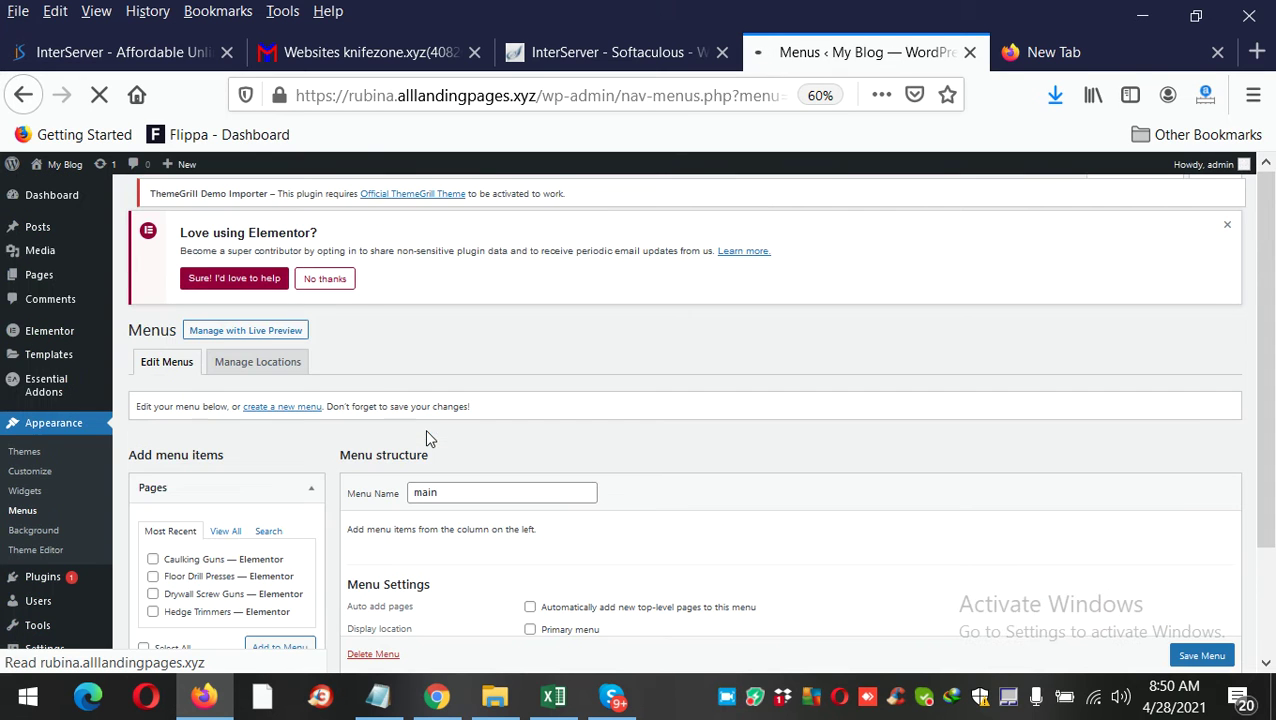
# Add all pages to the main menu: Vacuum Pumps, Caulking Guns, Drywall Screw Guns, Floor Drill Presses and Hedge Trimmers.
pyautogui.scroll(-2, 259, 480)
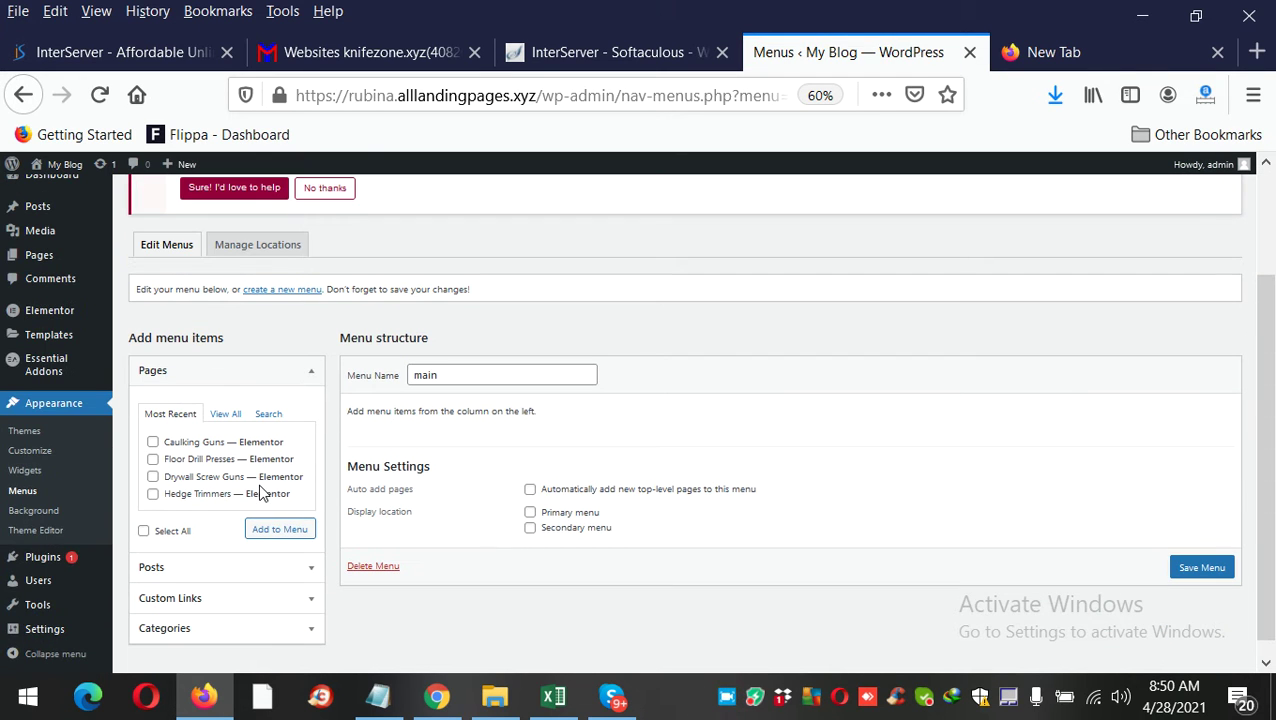
pyautogui.click(229, 416)
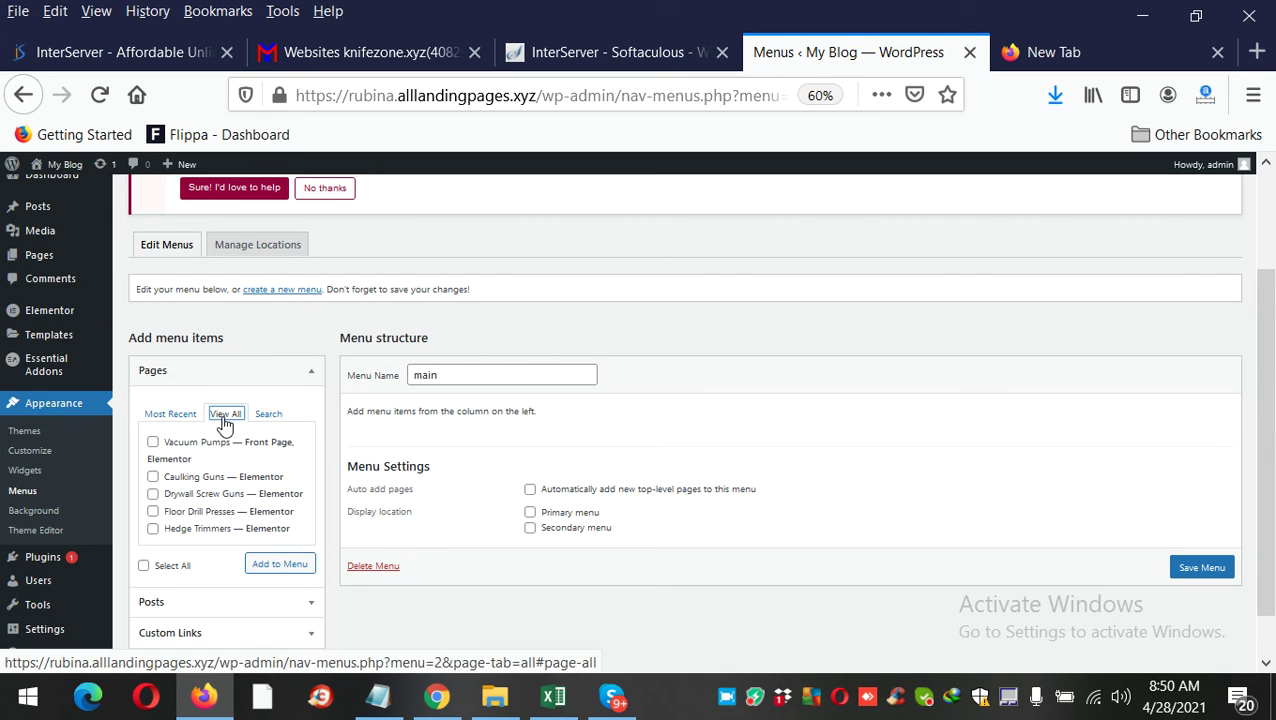
pyautogui.click(222, 447)
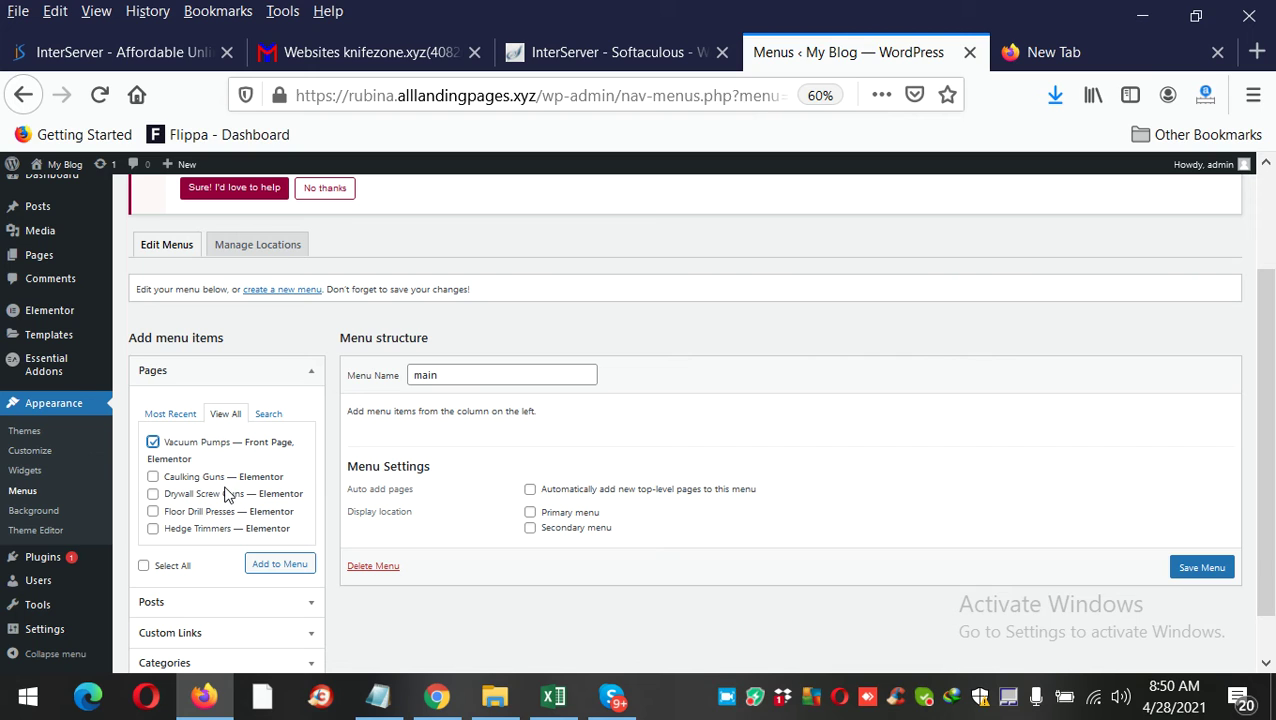
pyautogui.click(229, 481)
pyautogui.click(155, 495)
pyautogui.click(173, 566)
pyautogui.click(265, 568)
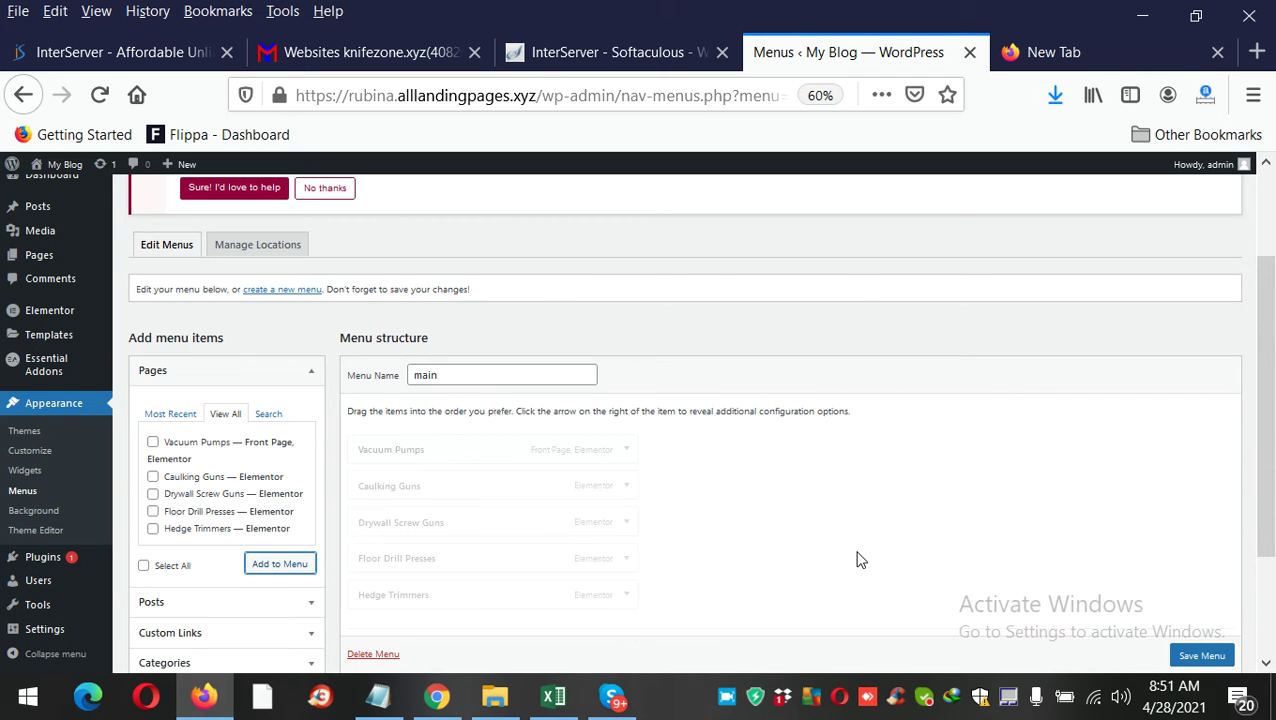
# Assign the main menu to the Primary menu display location and save it.
pyautogui.scroll(-3, 857, 560)
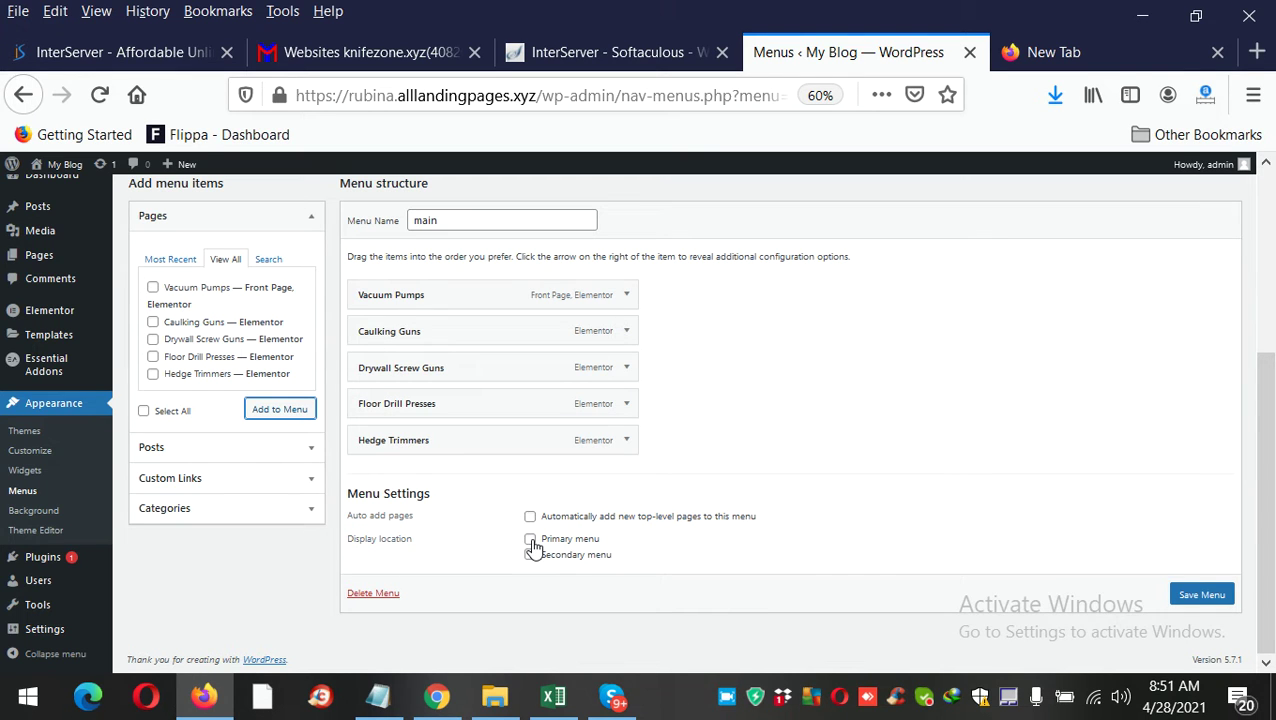
pyautogui.click(530, 540)
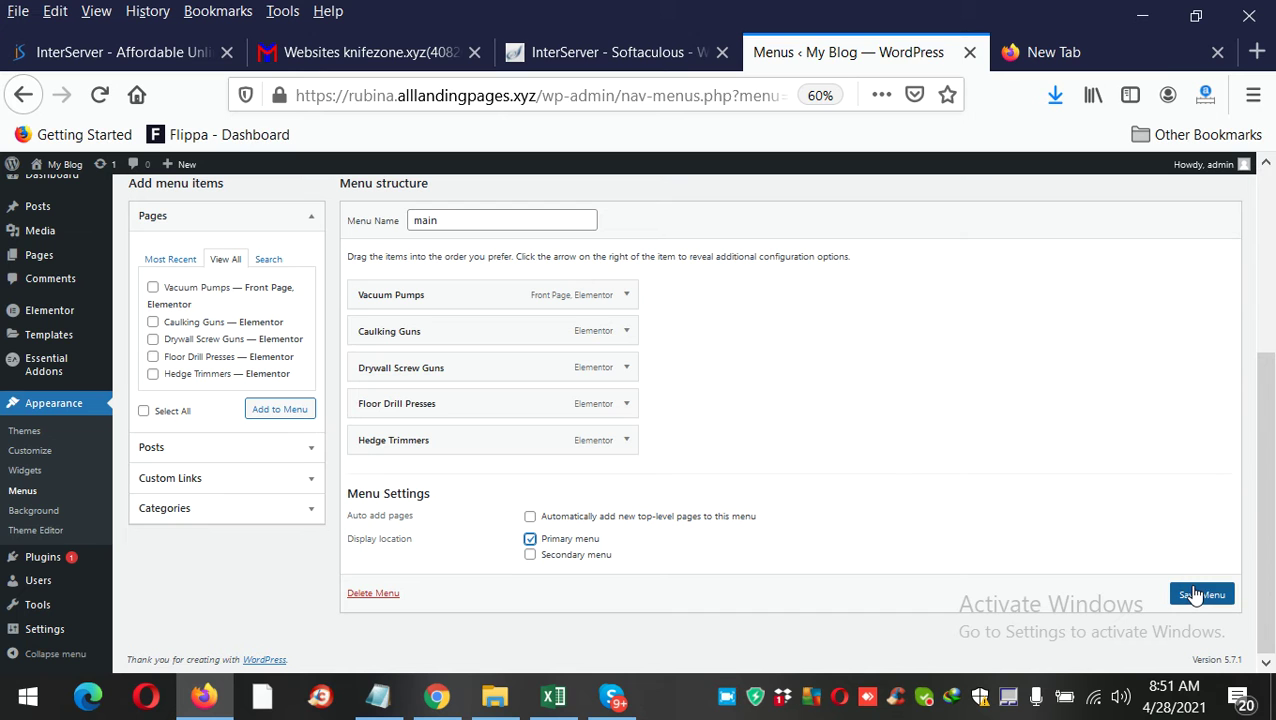
pyautogui.click(1198, 594)
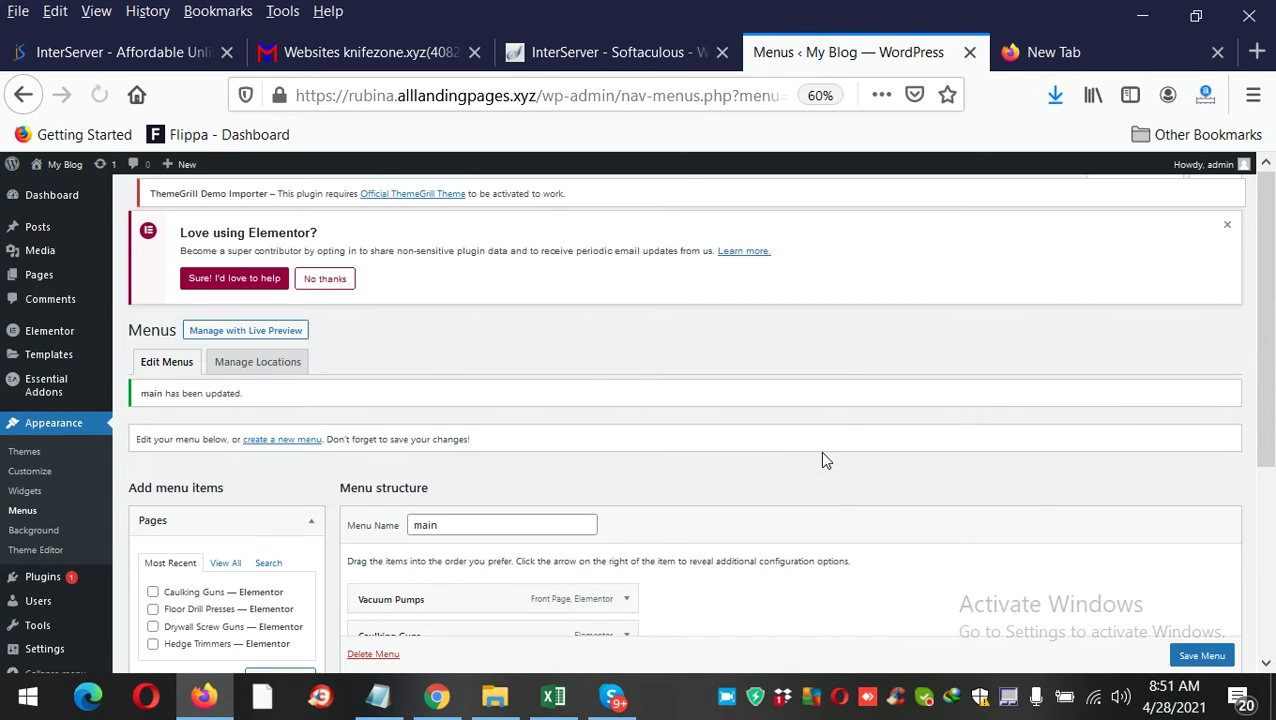
pyautogui.scroll(-5, 250, 430)
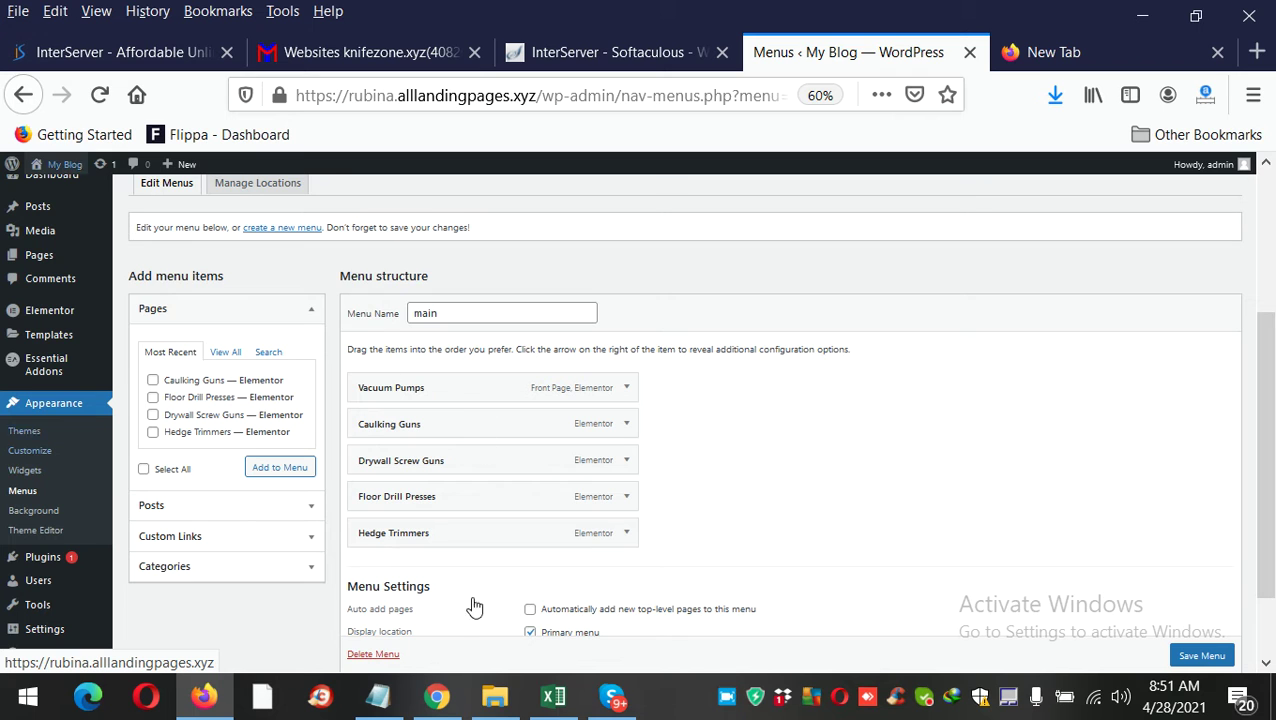
pyautogui.rightClick(64, 169)
# Switch to Skype and look back through the Class Room chat for the list of landing page category assignments.
pyautogui.click(614, 698)
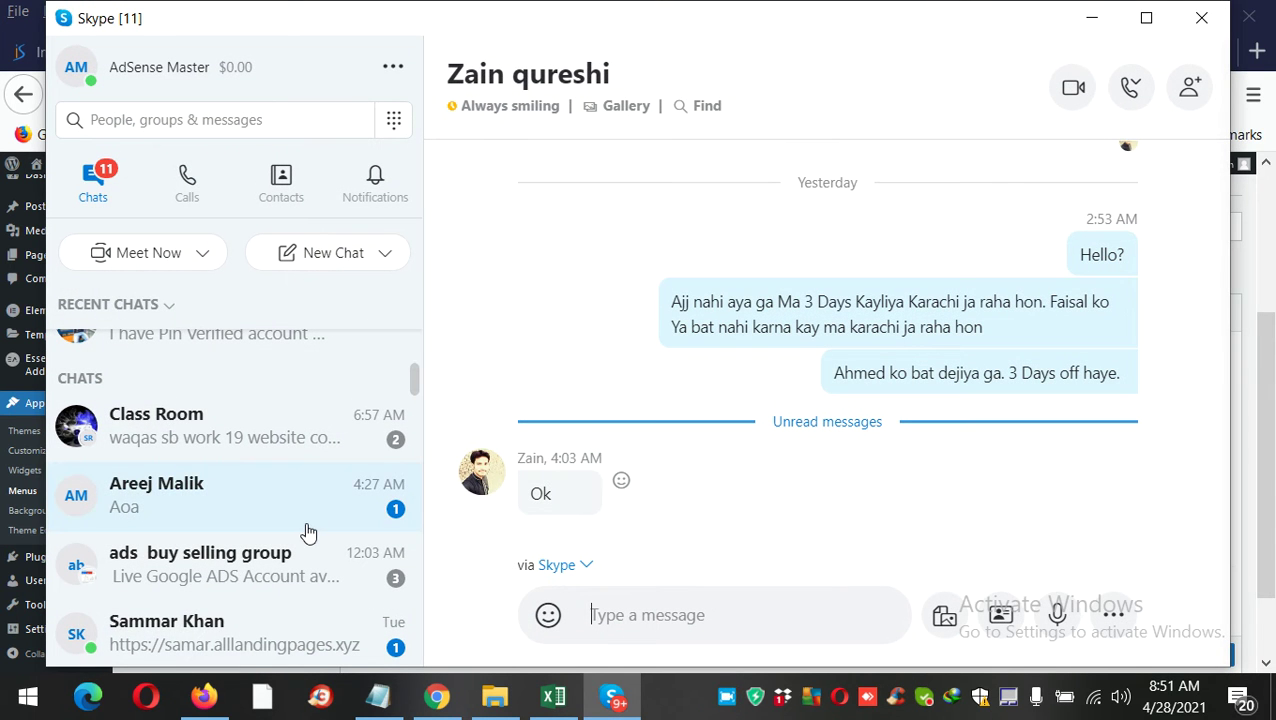
pyautogui.click(286, 449)
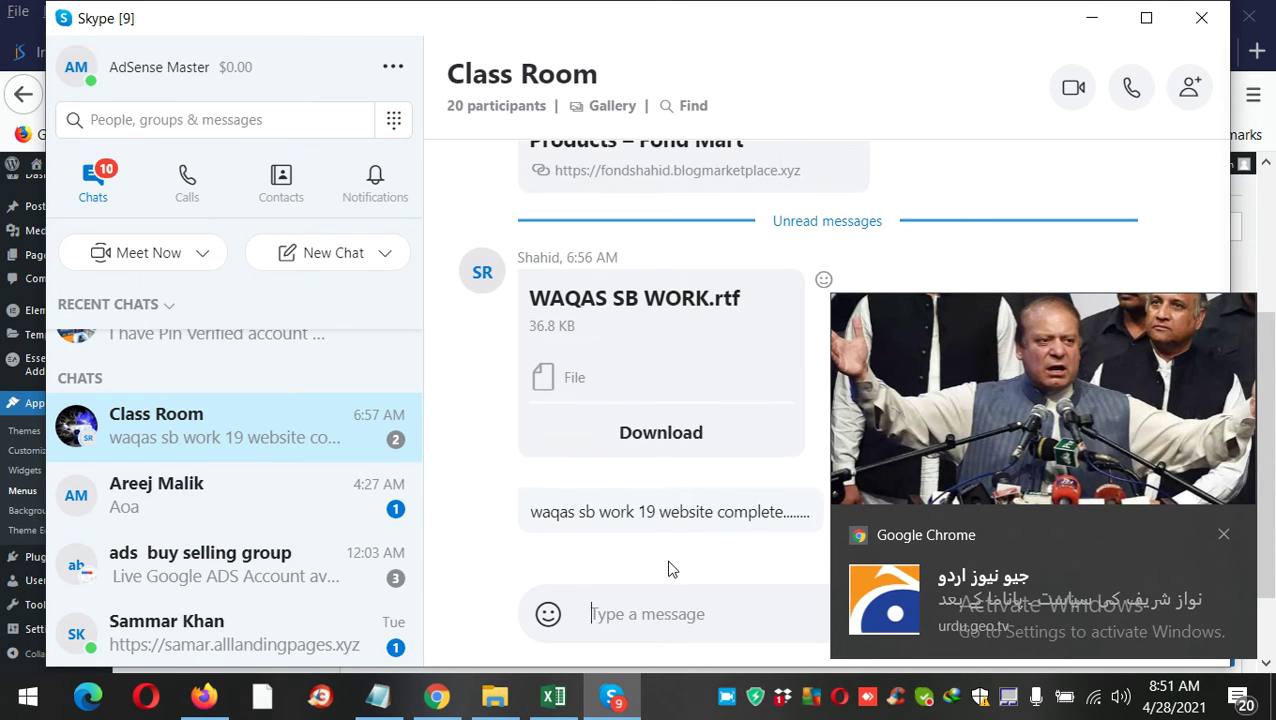
pyautogui.scroll(3, 670, 540)
pyautogui.scroll(1, 671, 540)
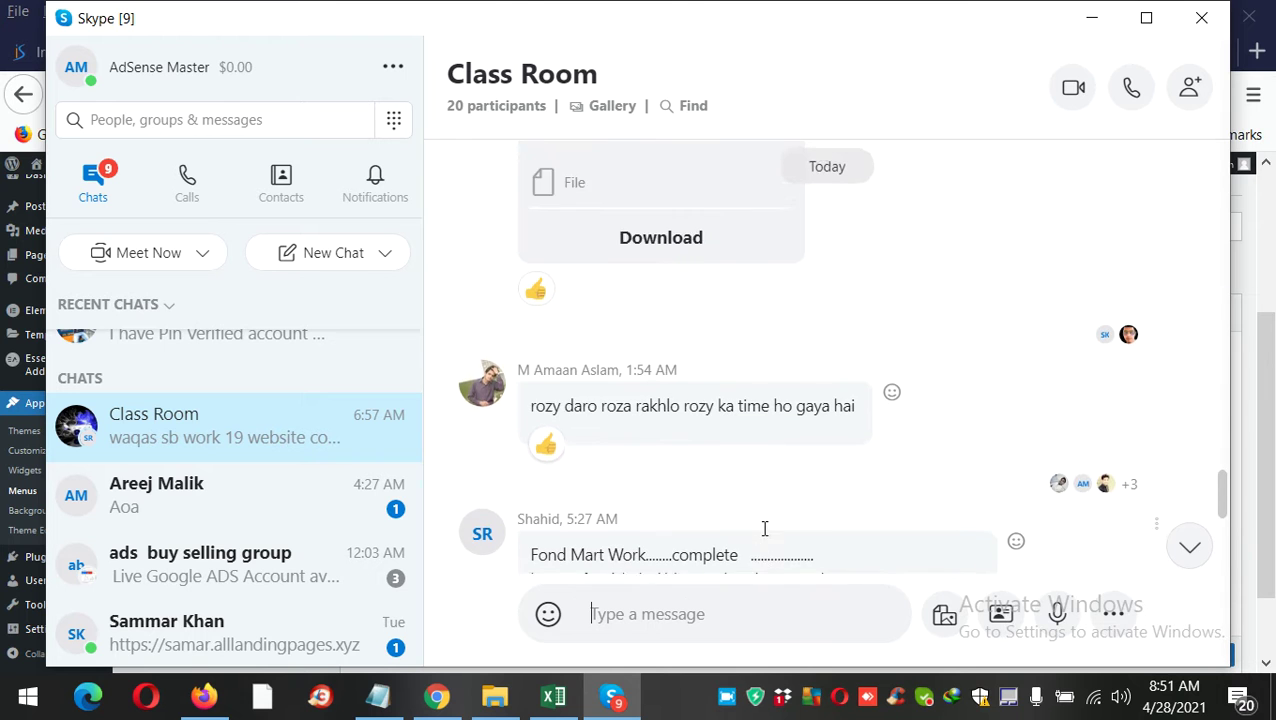
pyautogui.scroll(3, 763, 532)
pyautogui.scroll(5, 763, 537)
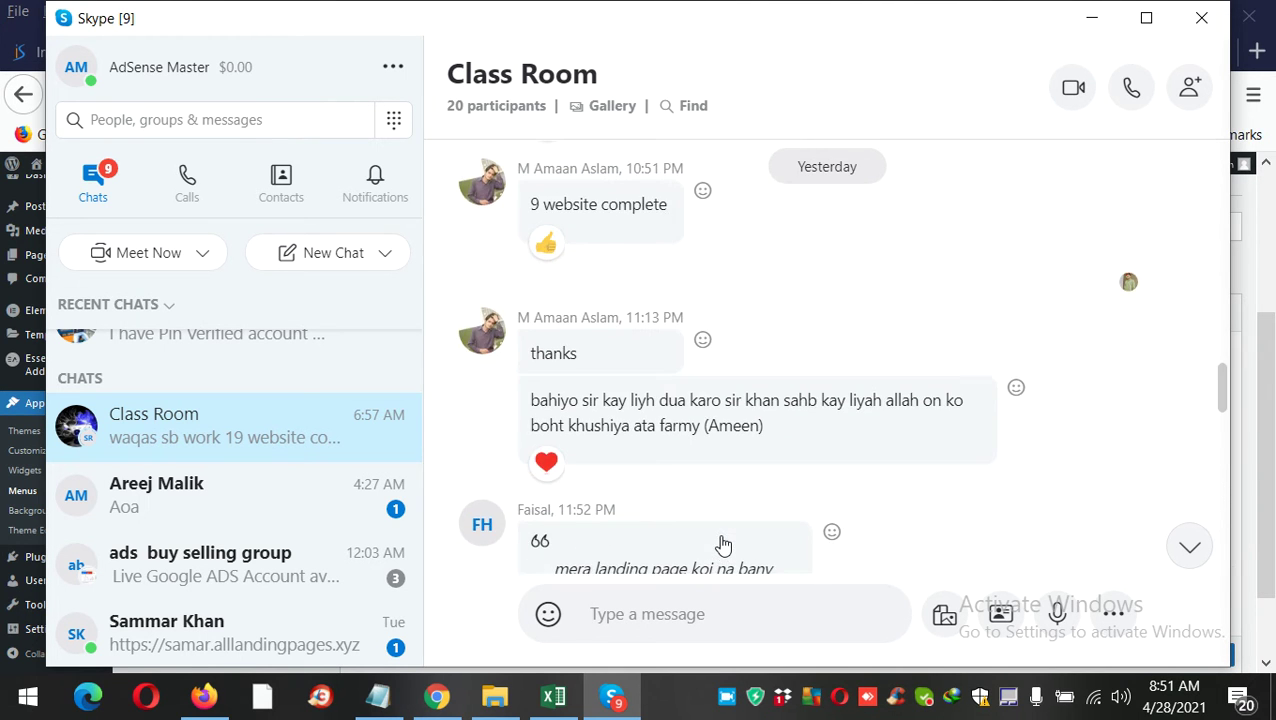
pyautogui.scroll(8, 795, 560)
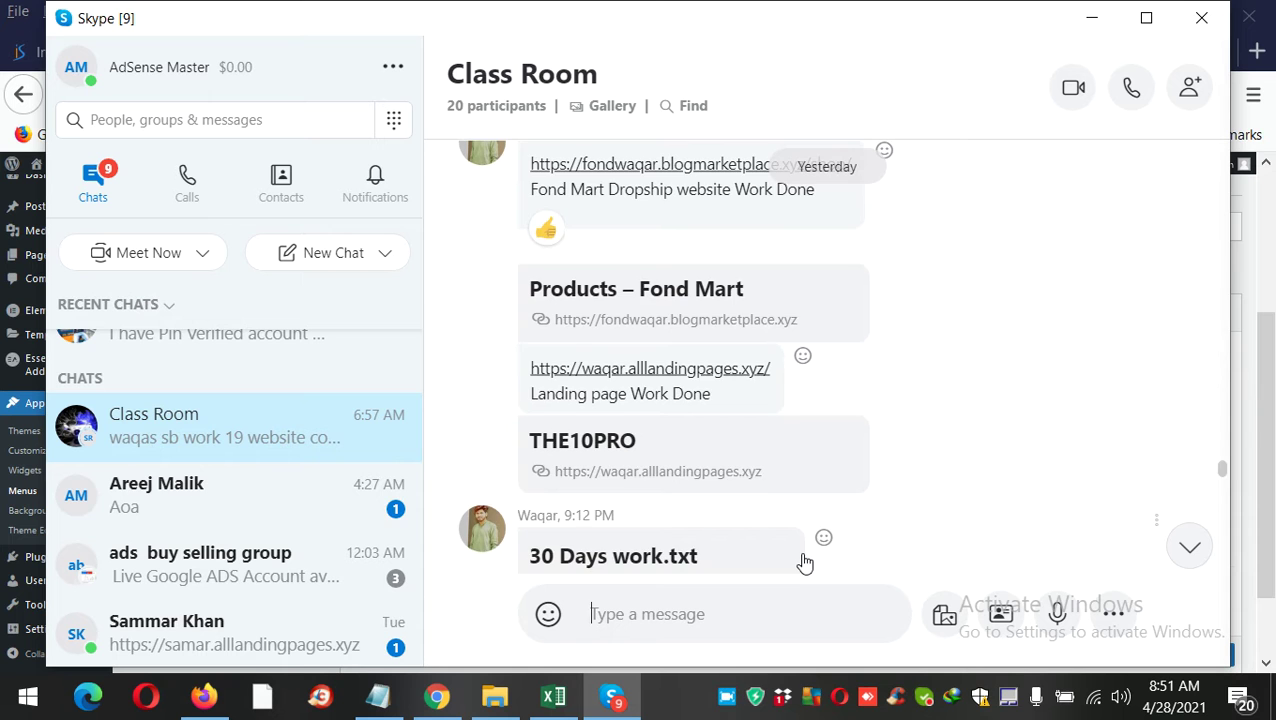
pyautogui.scroll(1, 806, 562)
pyautogui.scroll(6, 675, 476)
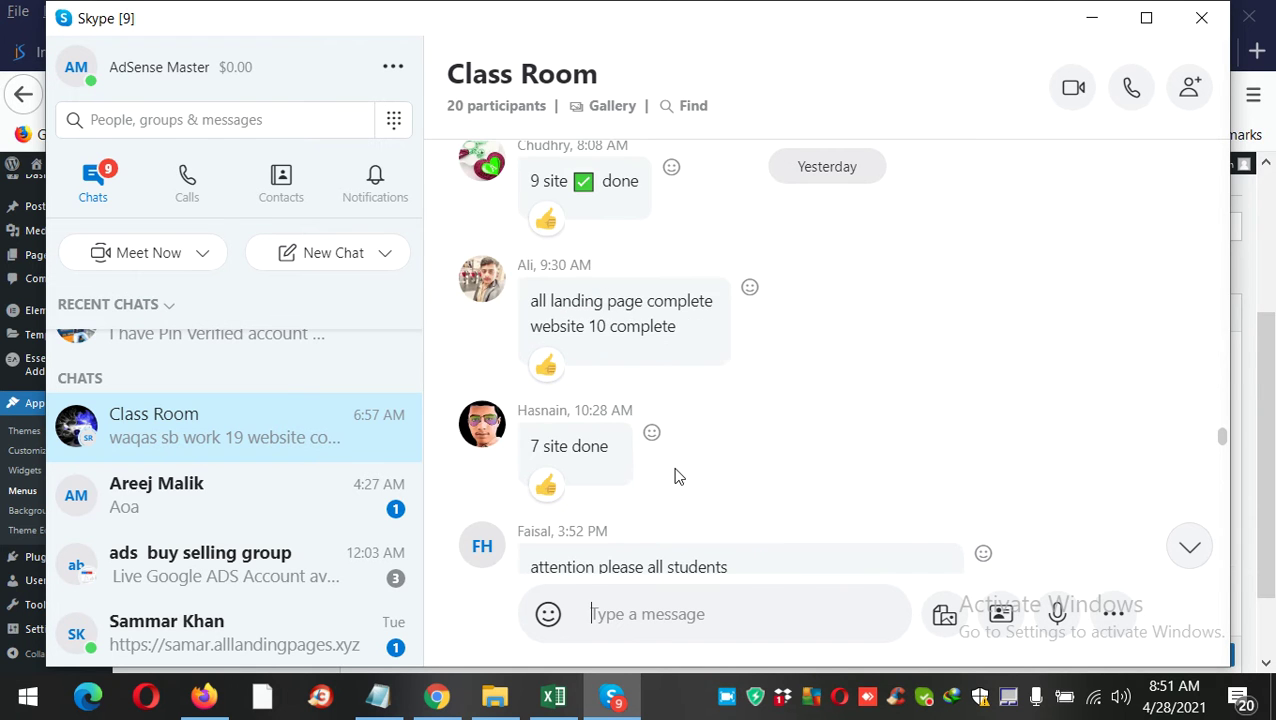
pyautogui.scroll(10, 777, 515)
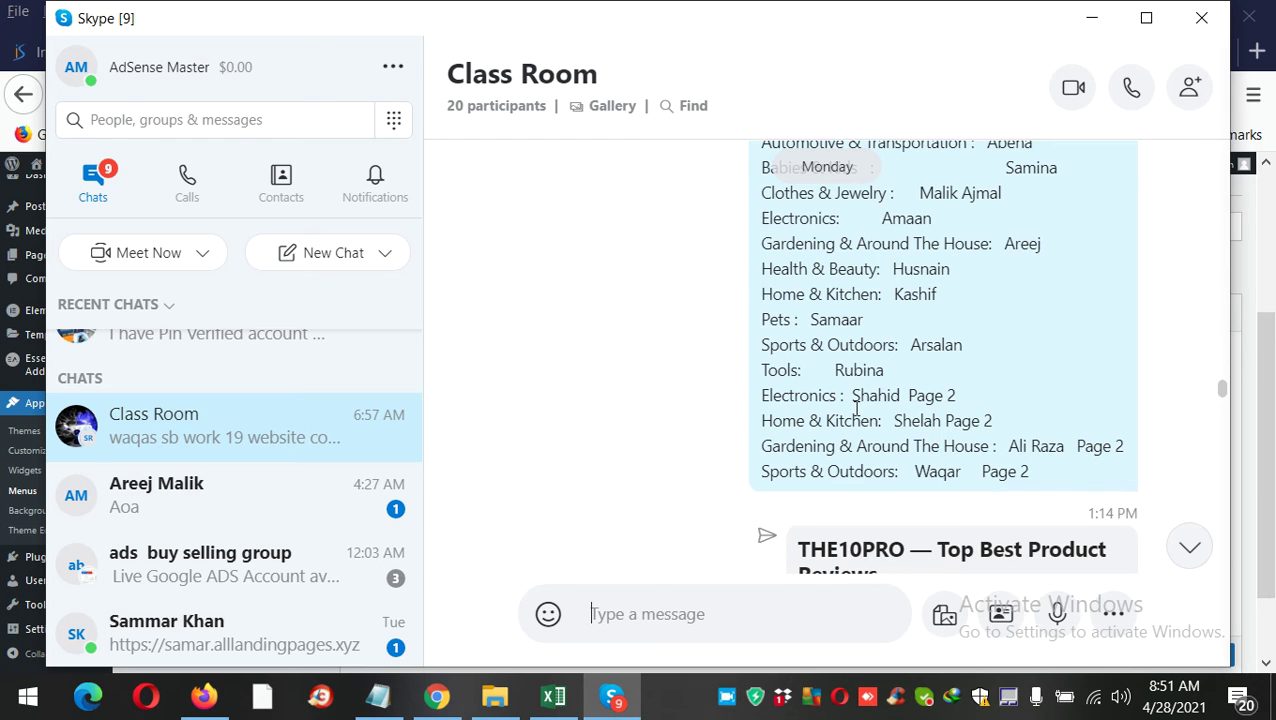
pyautogui.scroll(1, 855, 413)
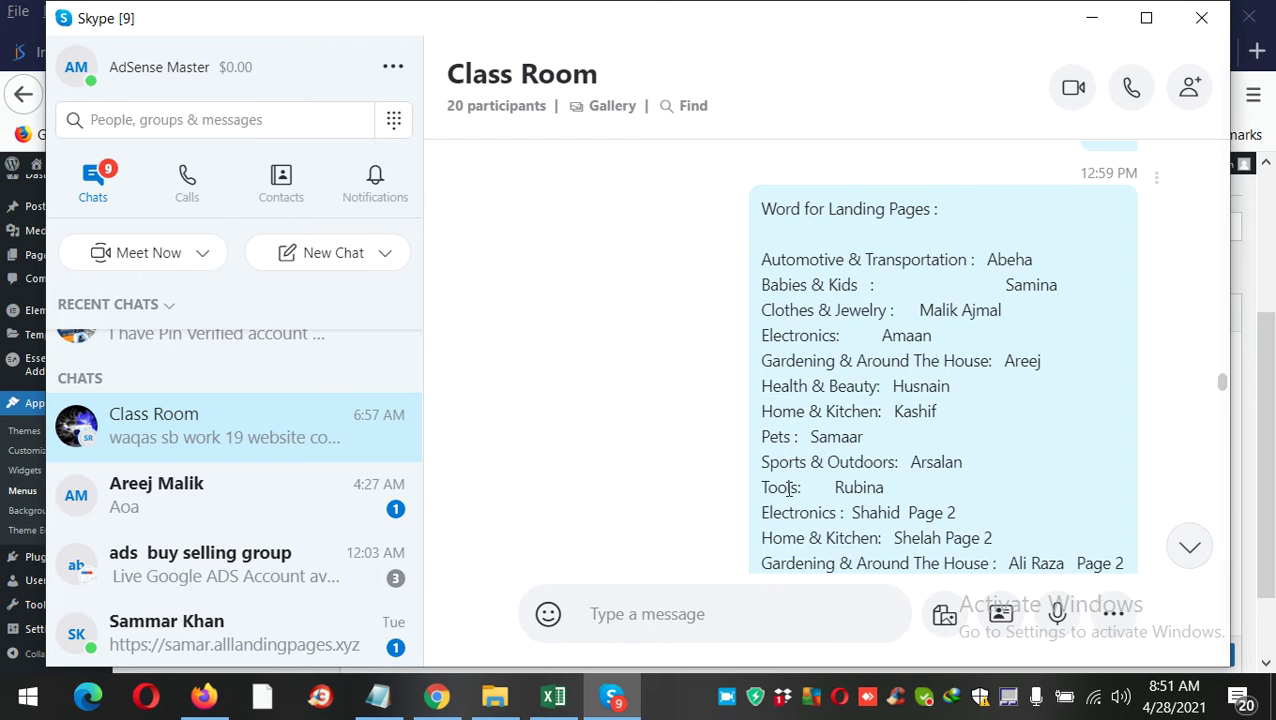
pyautogui.click(1100, 22)
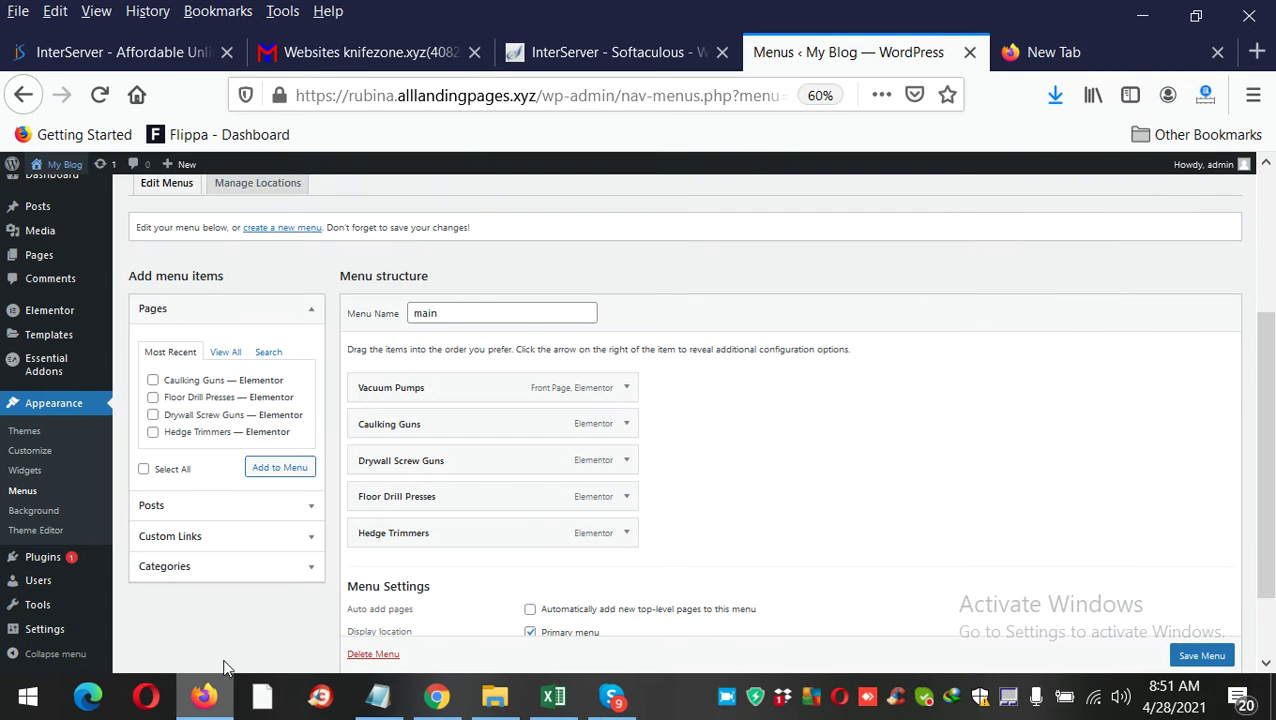
# Set the site title to Top 10 Power Tools in the general settings.
pyautogui.moveTo(56, 638)
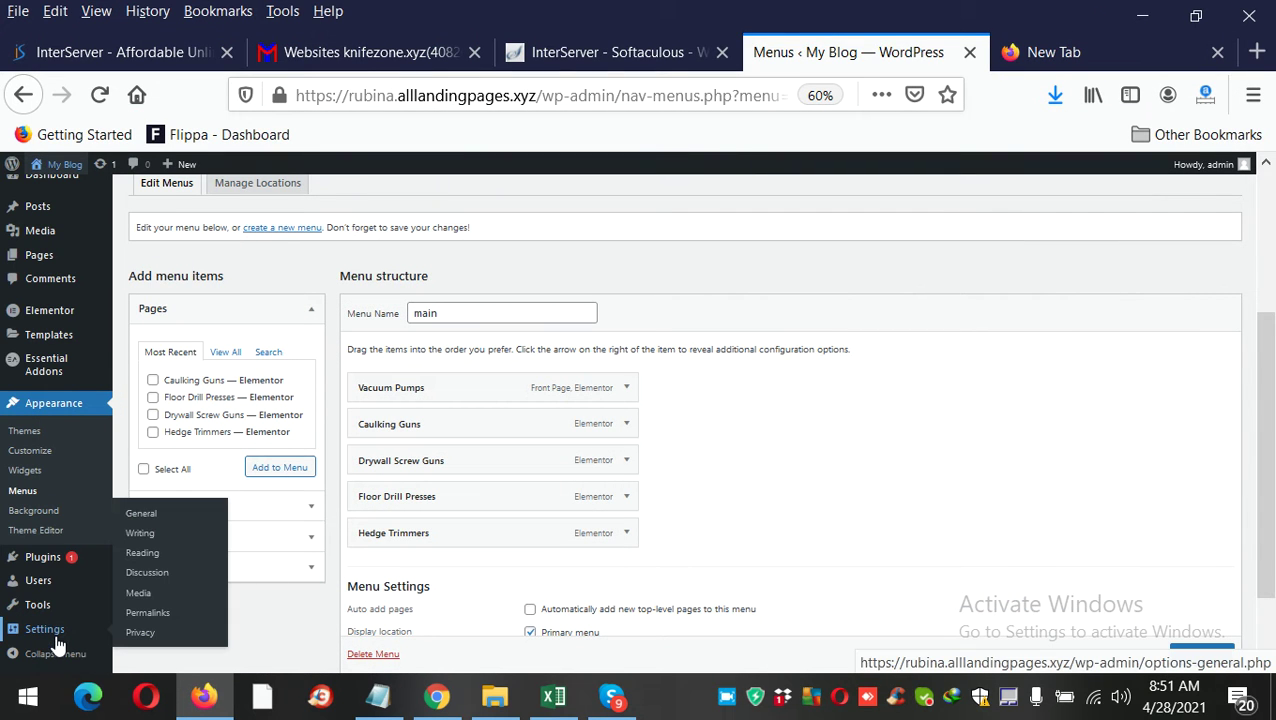
pyautogui.click(150, 520)
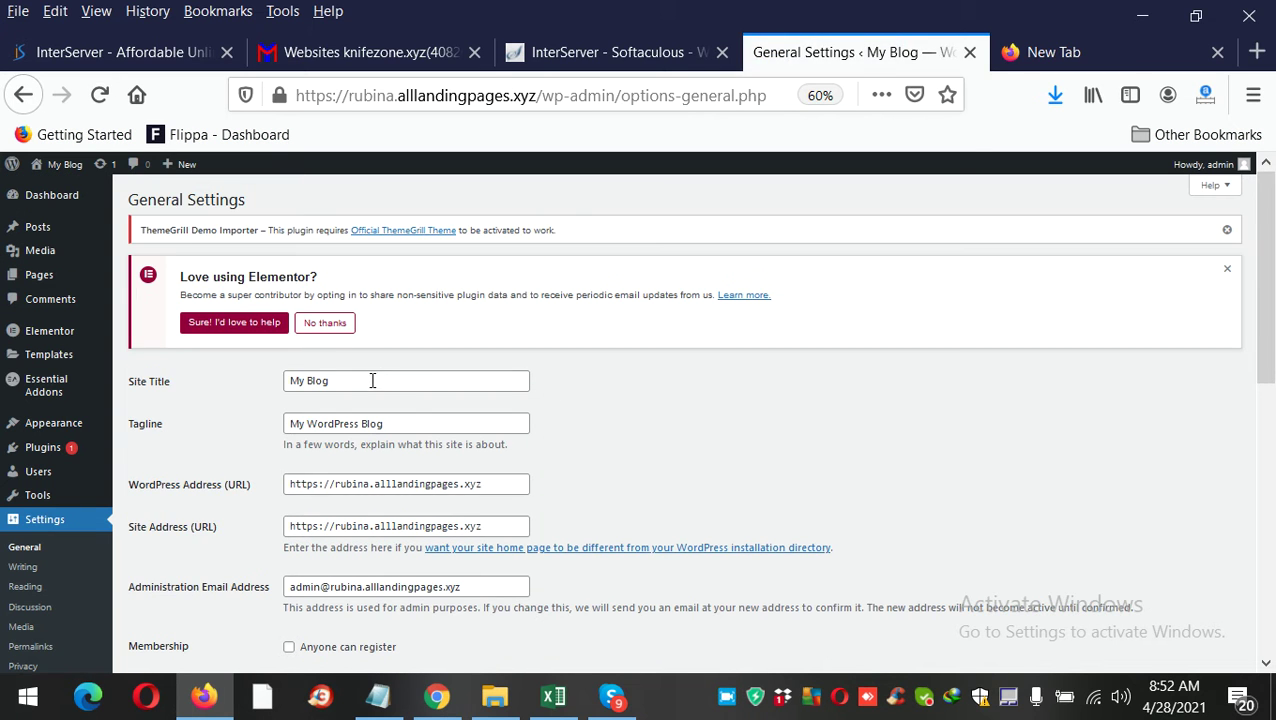
pyautogui.click(369, 383)
pyautogui.hotkey('ctrl', 'shift', 'Left')
pyautogui.hotkey('ctrl', 'shift', 'Left')
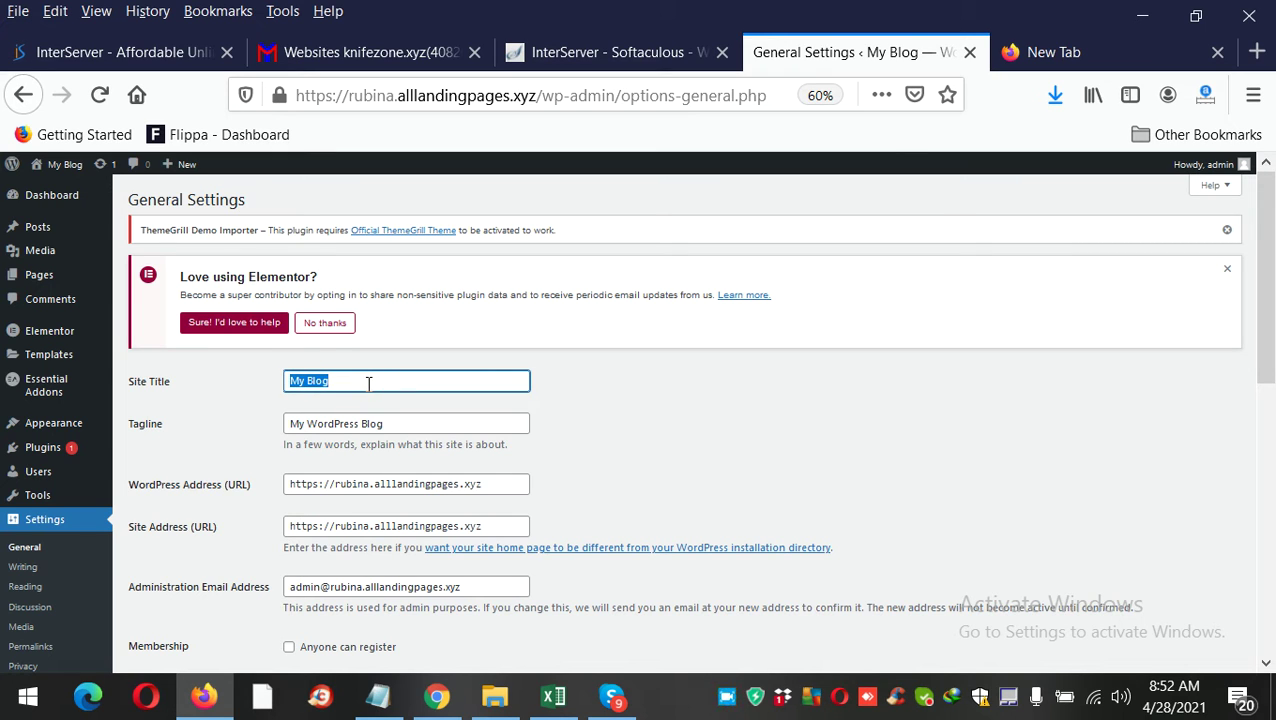
pyautogui.write('Top')
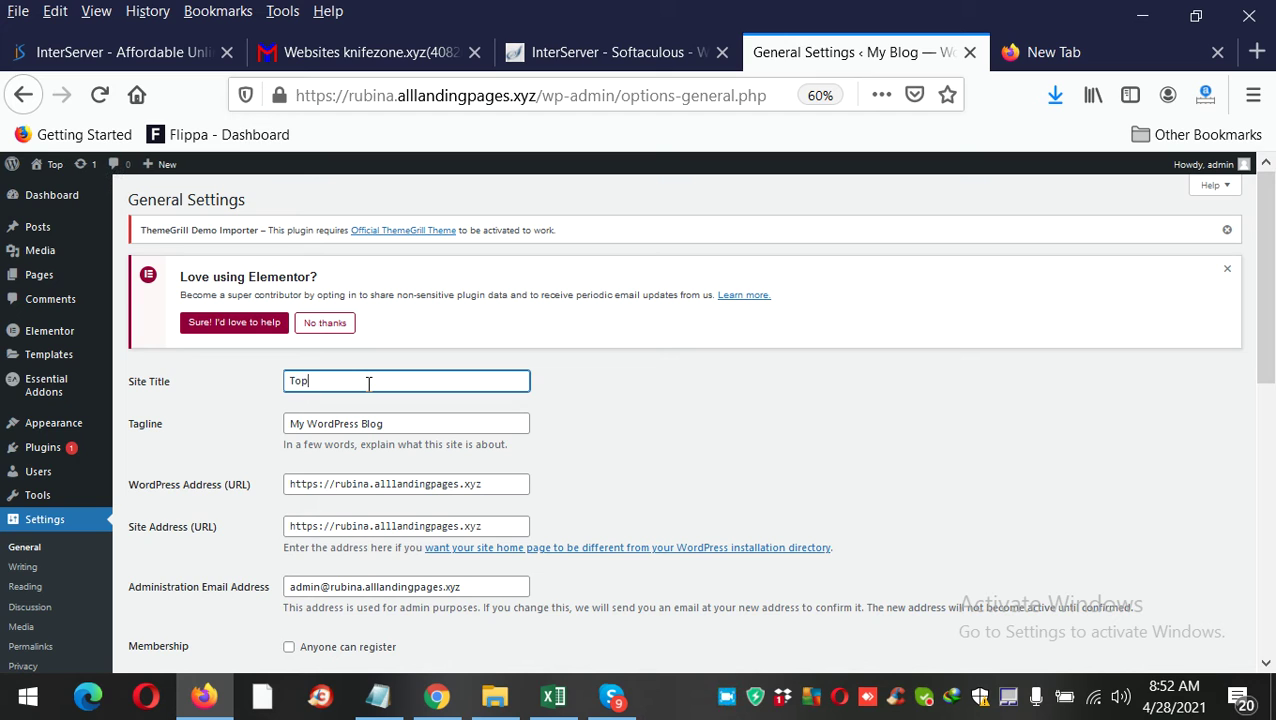
pyautogui.write(' 10')
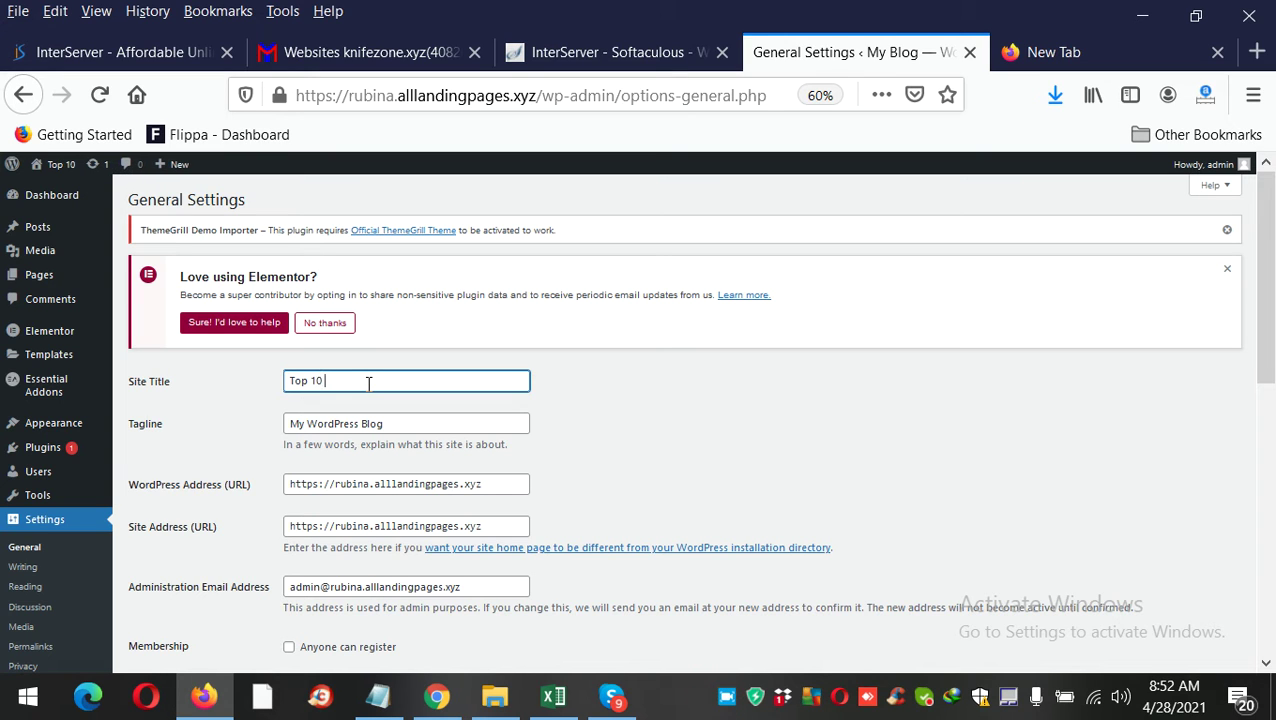
pyautogui.write(' Poer')
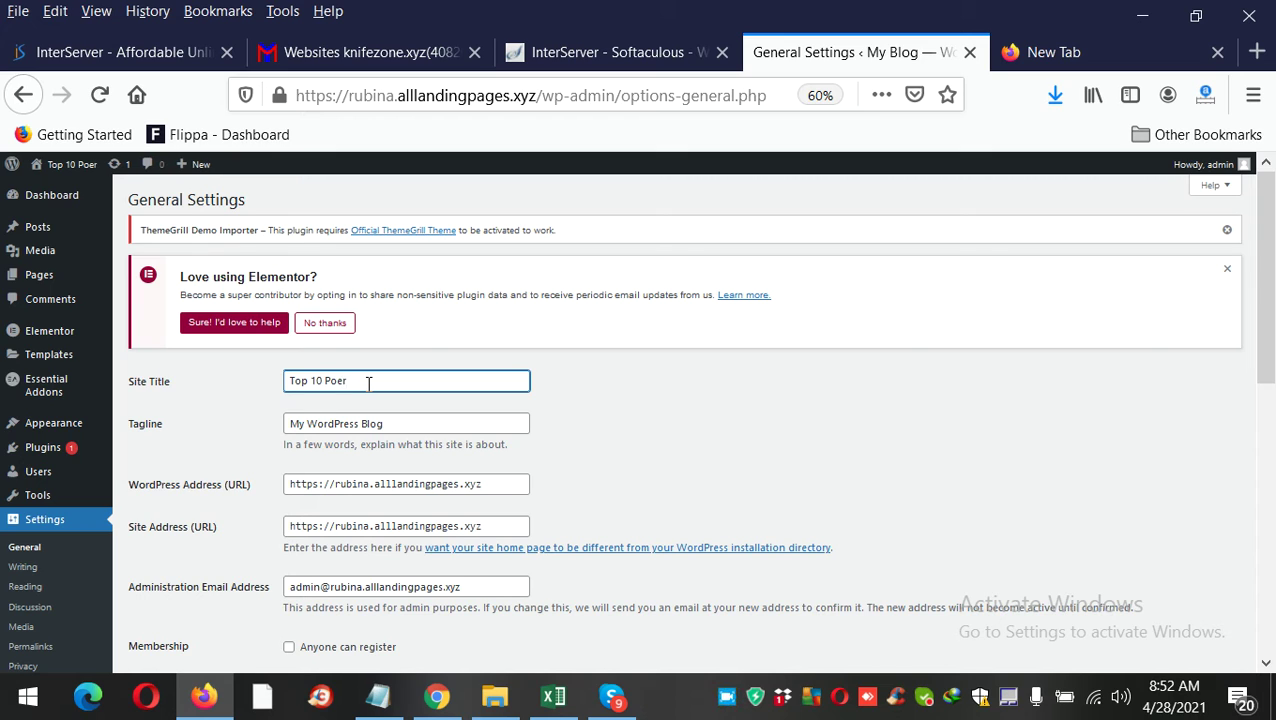
pyautogui.press('BackSpace')
pyautogui.press('BackSpace')
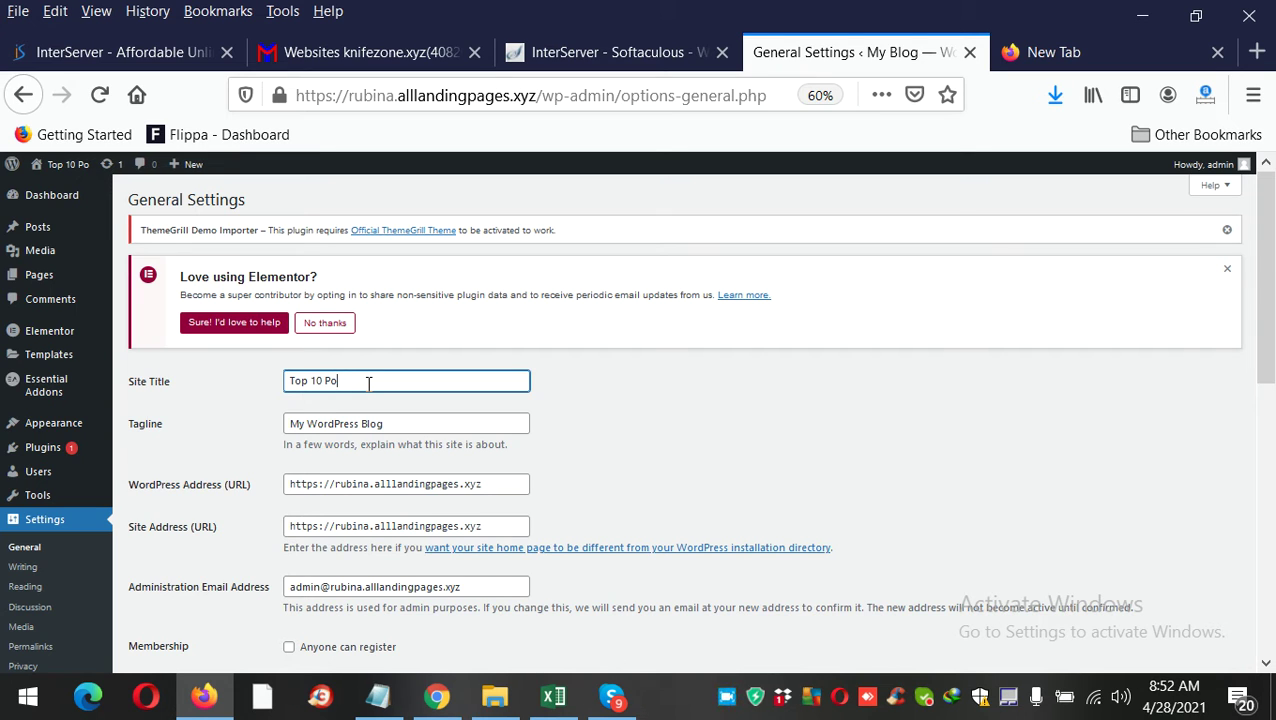
pyautogui.write('wer')
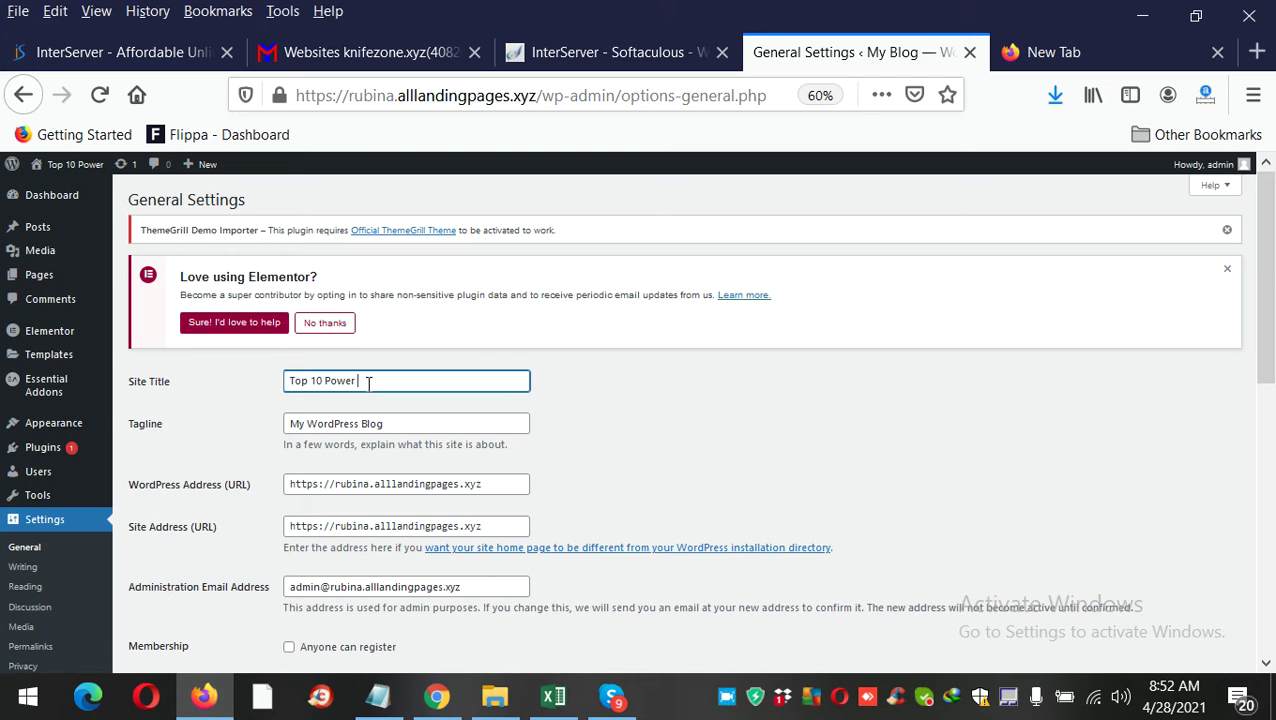
pyautogui.write(' Tools')
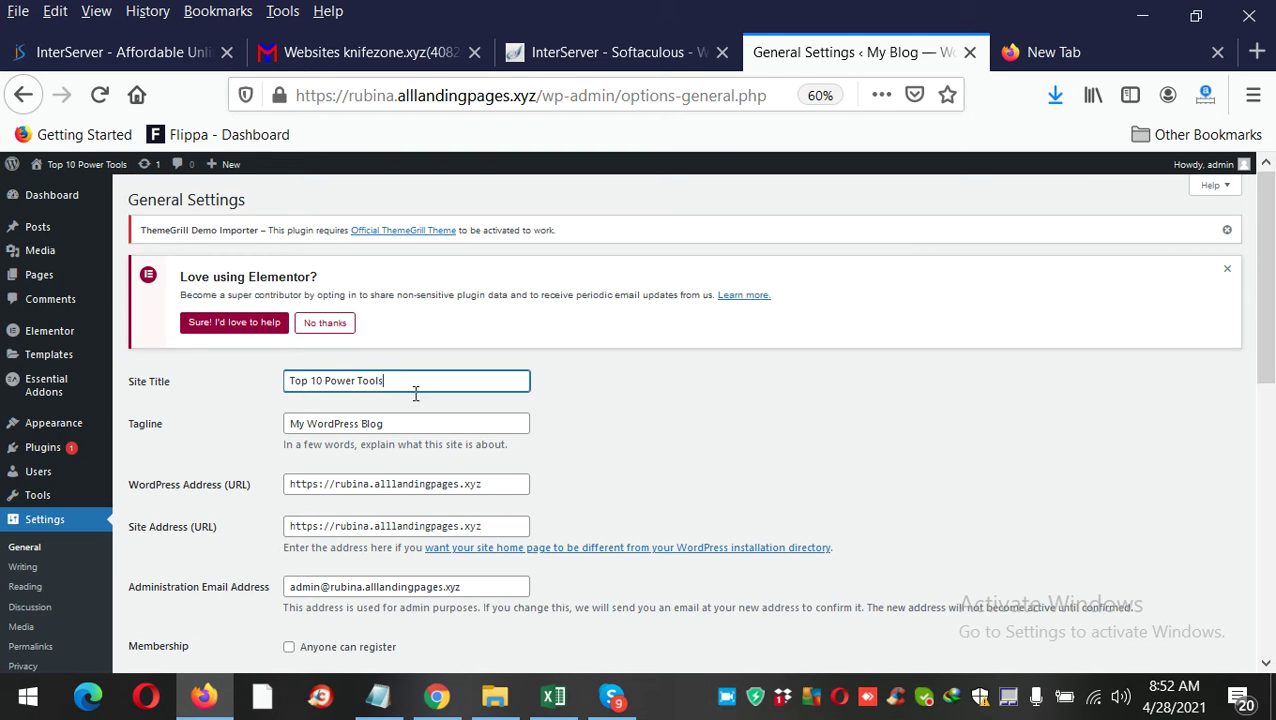
# Clear the site tagline and save the general settings.
pyautogui.tripleClick(394, 427)
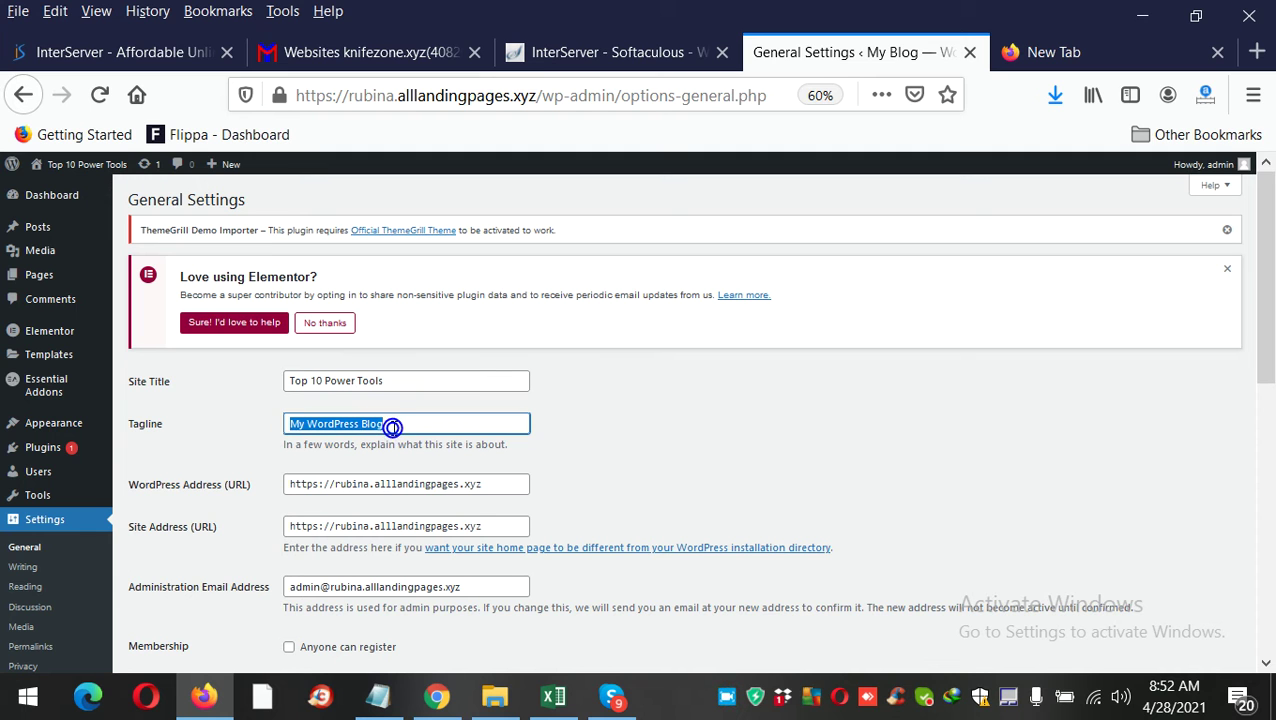
pyautogui.press('BackSpace')
pyautogui.scroll(-10, 225, 560)
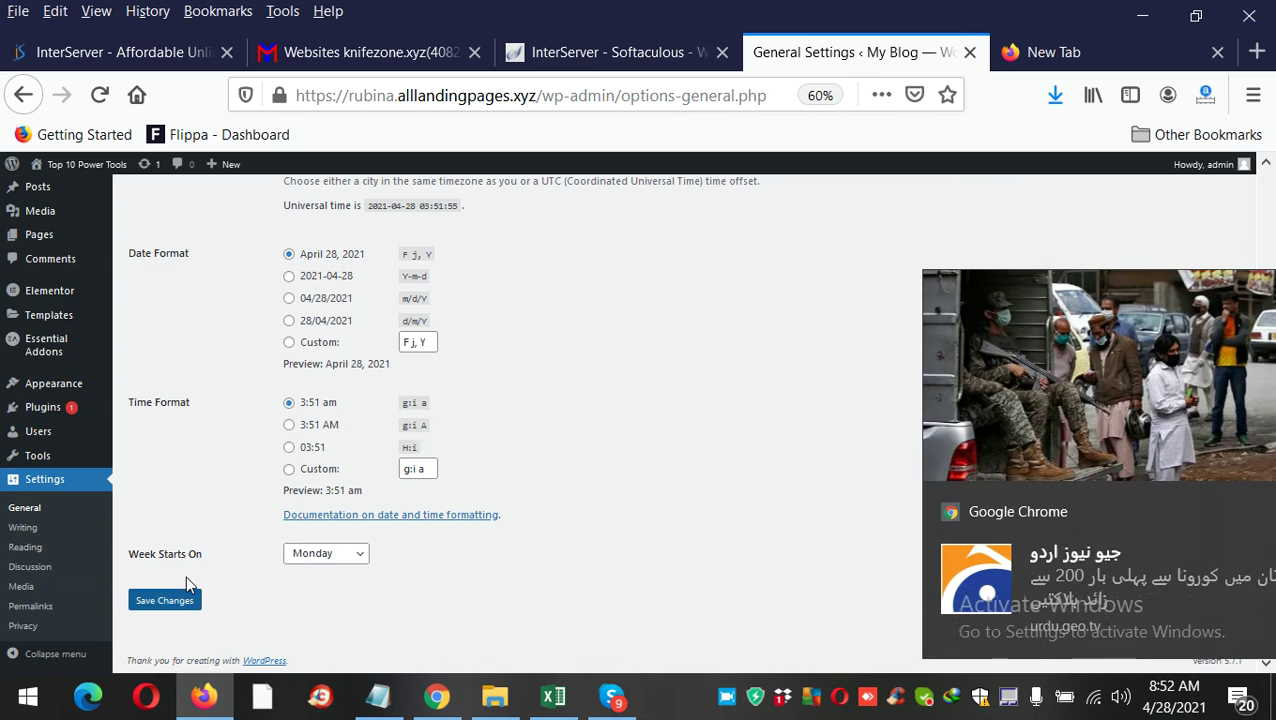
pyautogui.click(164, 601)
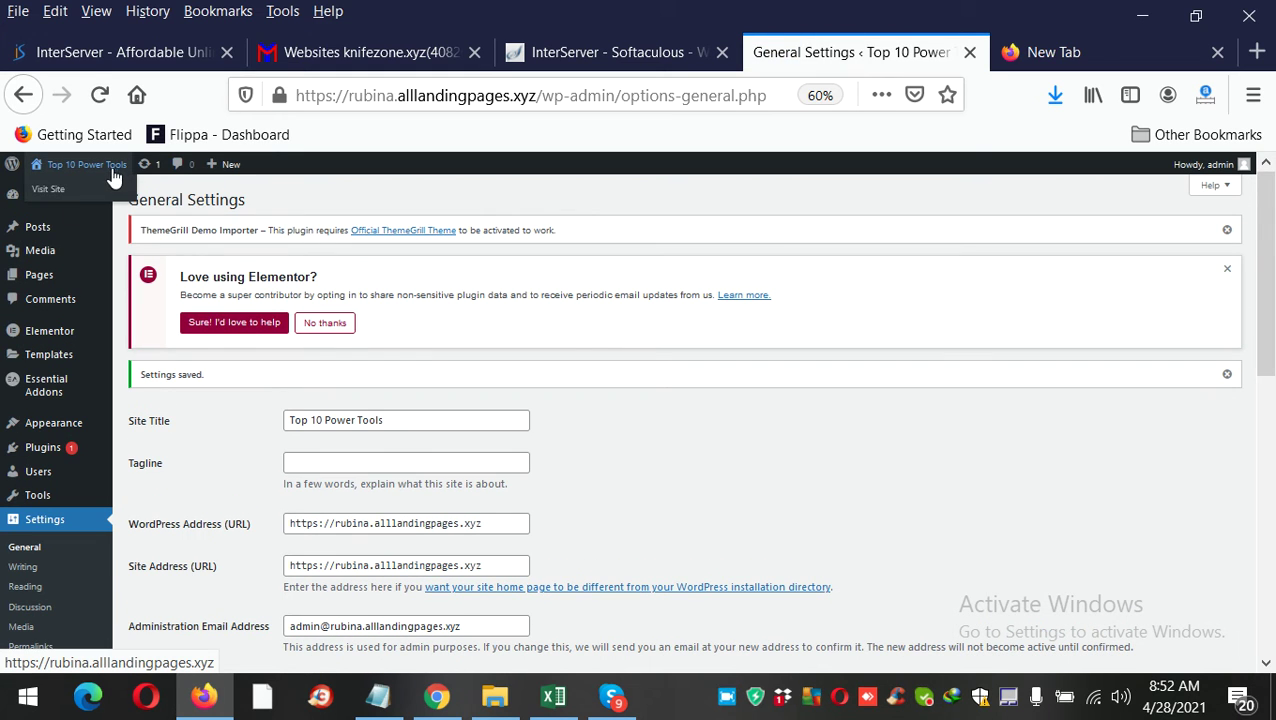
# Visit the live site, check its header and navigation menu, and open the Caulking Guns page.
pyautogui.moveTo(86, 193)
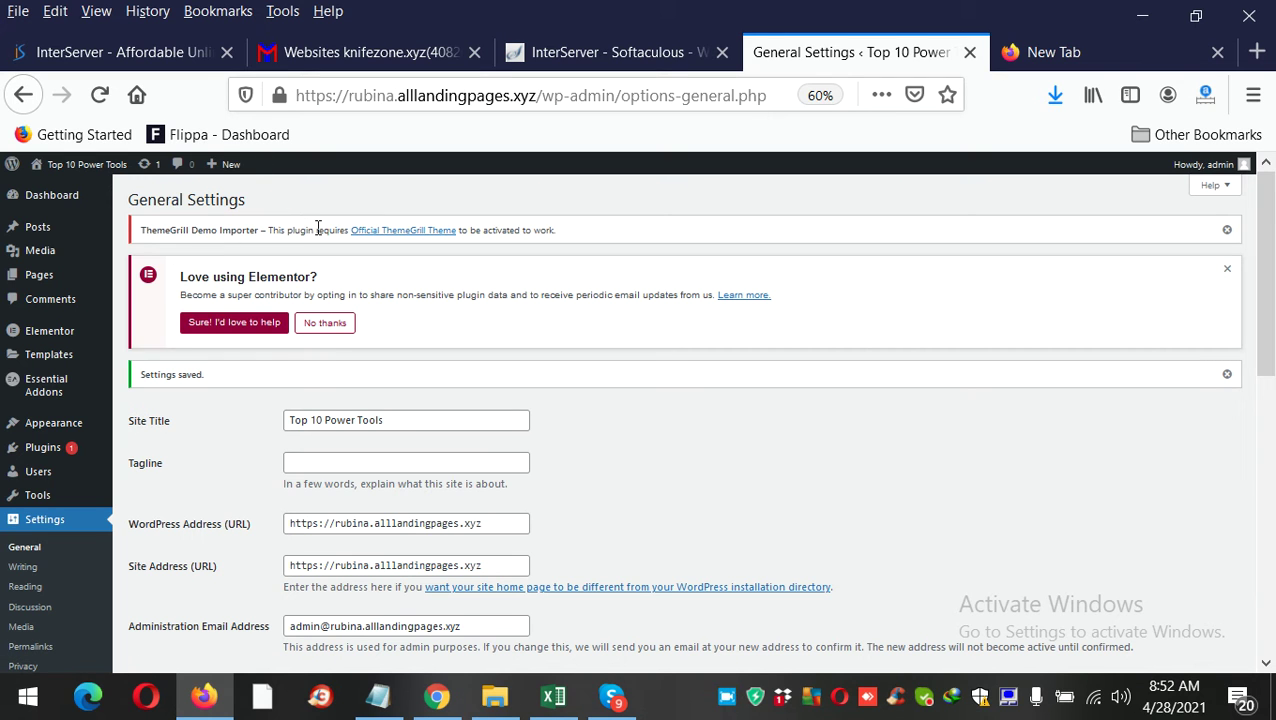
pyautogui.hotkey('ctrl', '+')
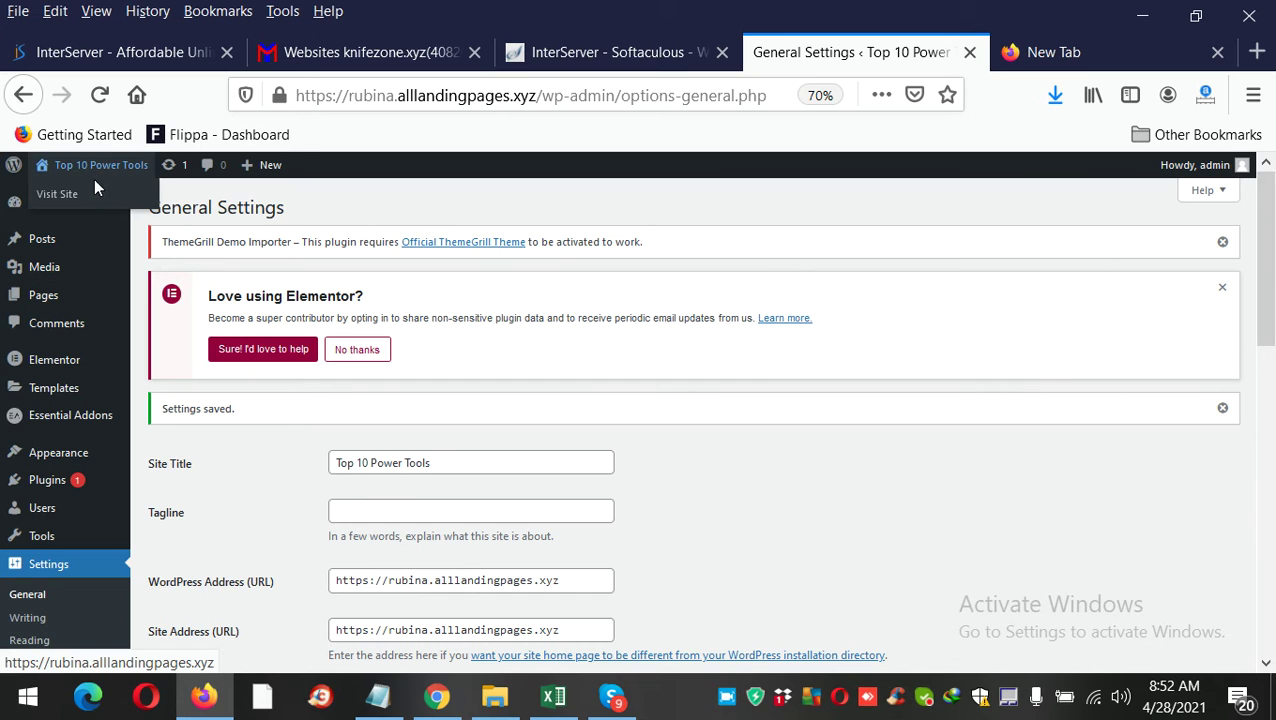
pyautogui.click(88, 199)
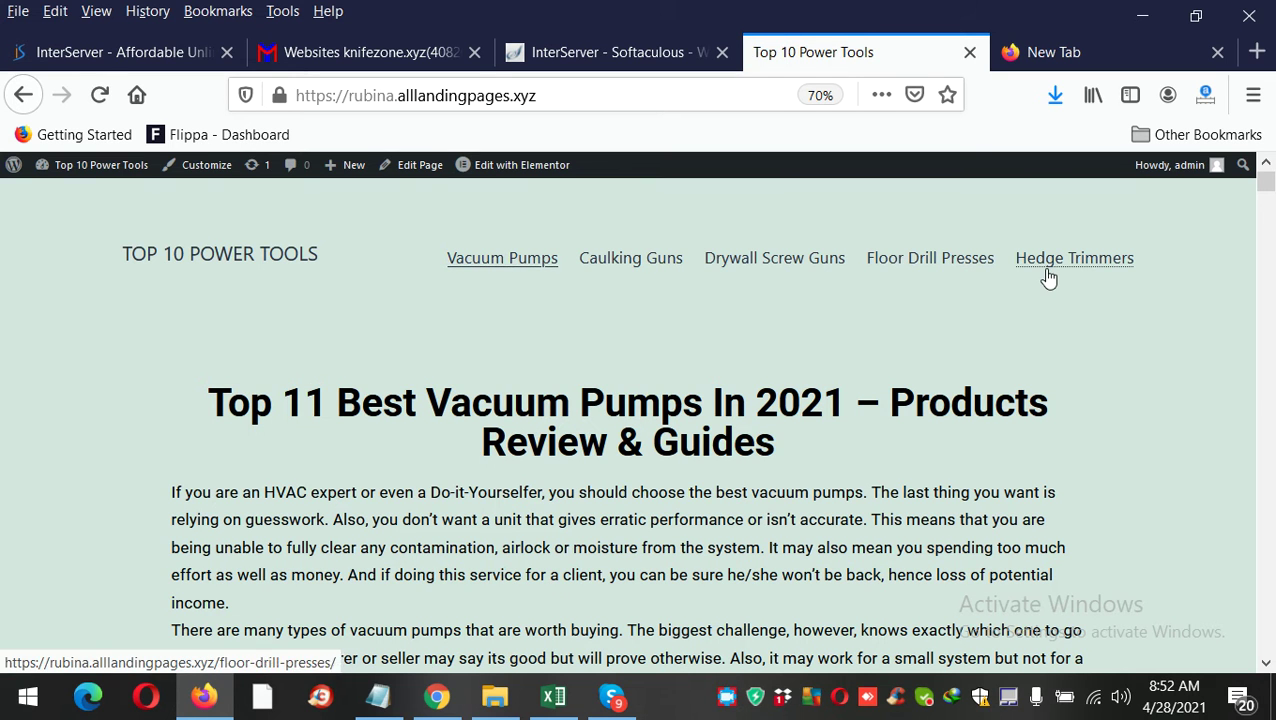
pyautogui.scroll(-10, 701, 386)
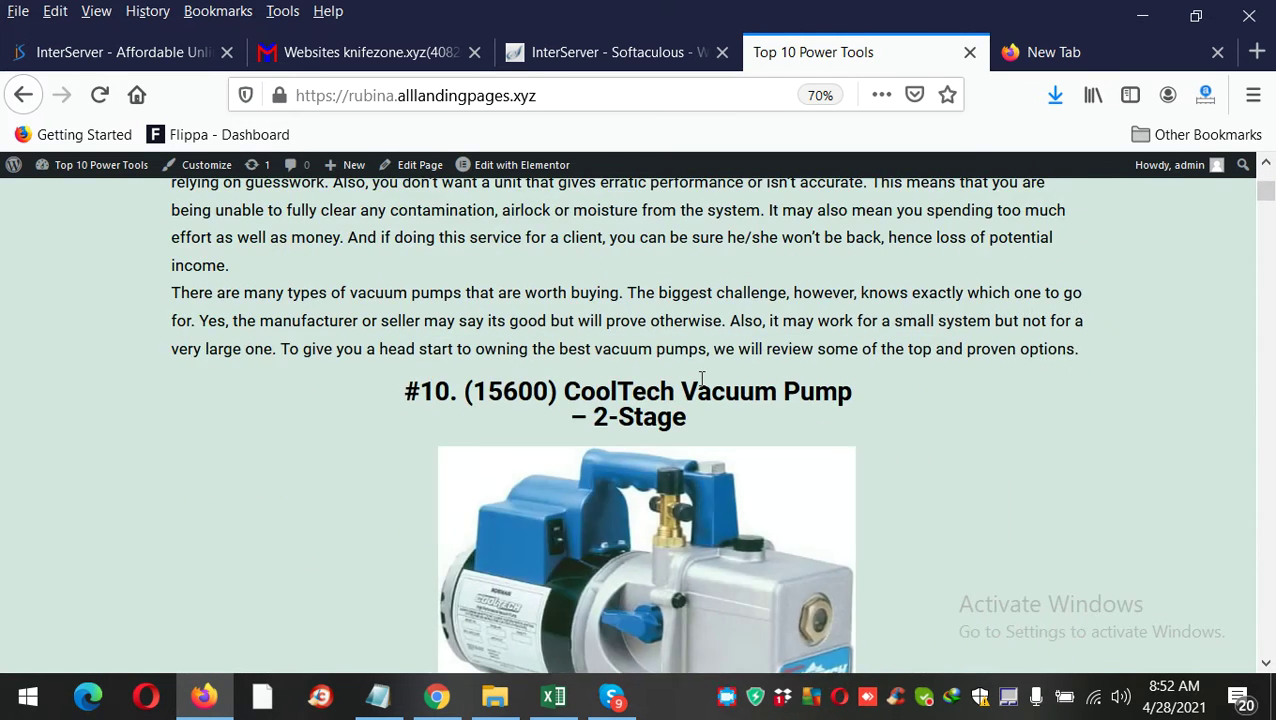
pyautogui.scroll(10, 701, 386)
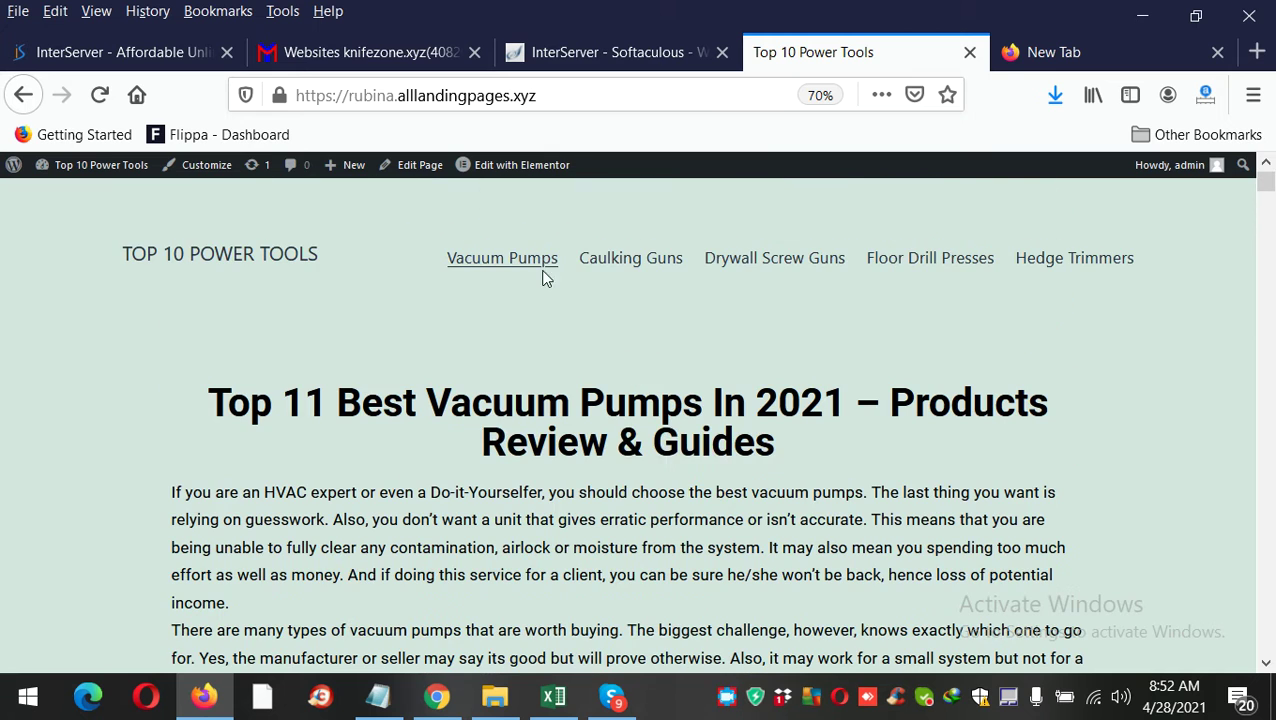
pyautogui.click(613, 263)
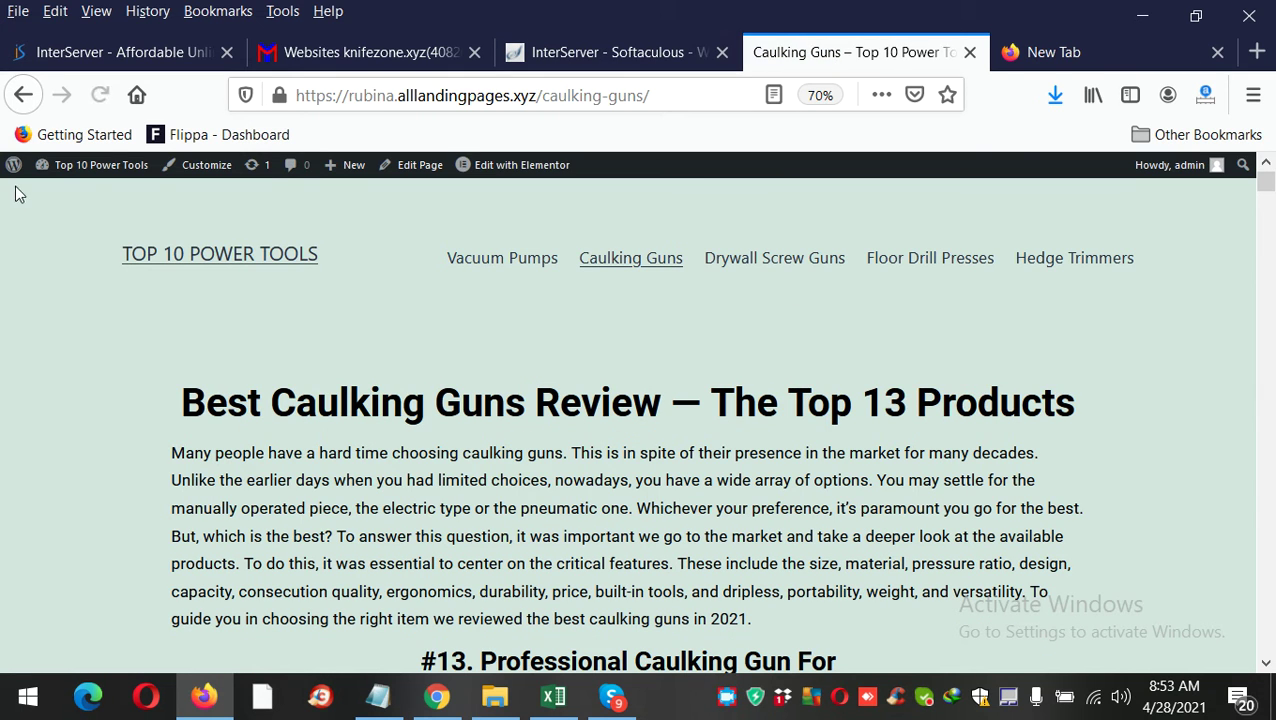
# Return to the dashboard and search the themes available to add for zakra.
pyautogui.moveTo(104, 165)
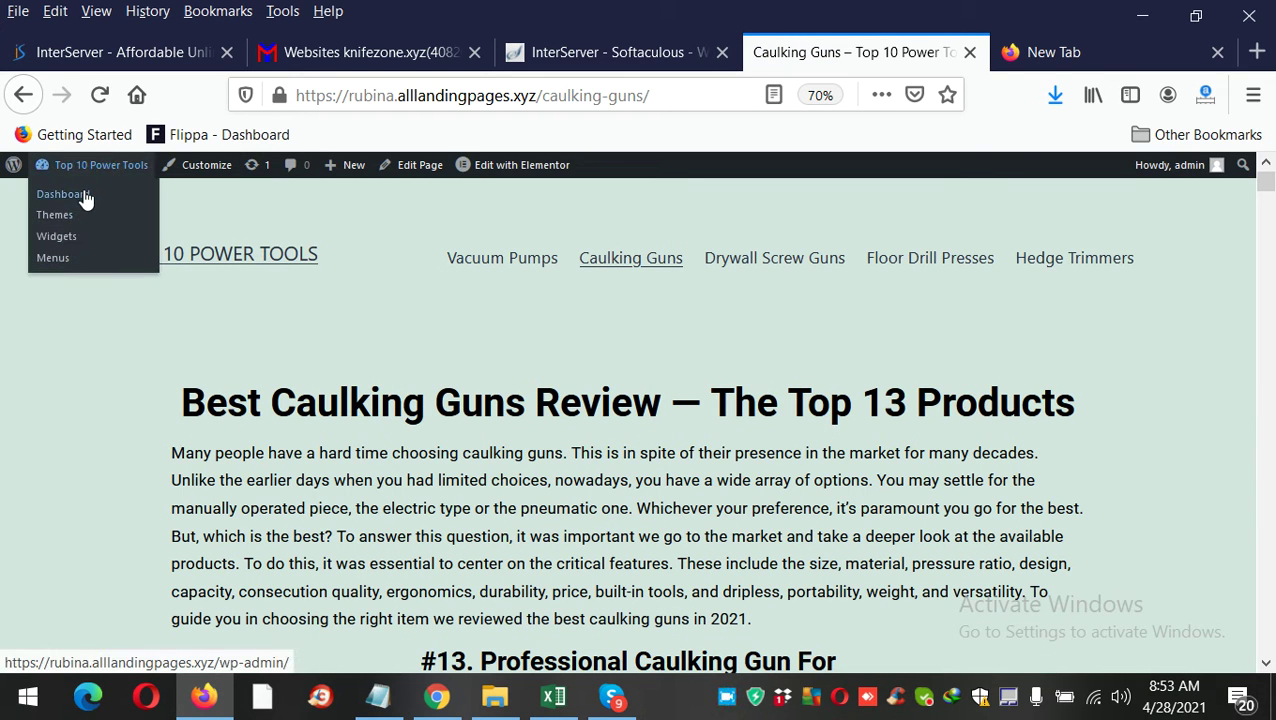
pyautogui.click(82, 195)
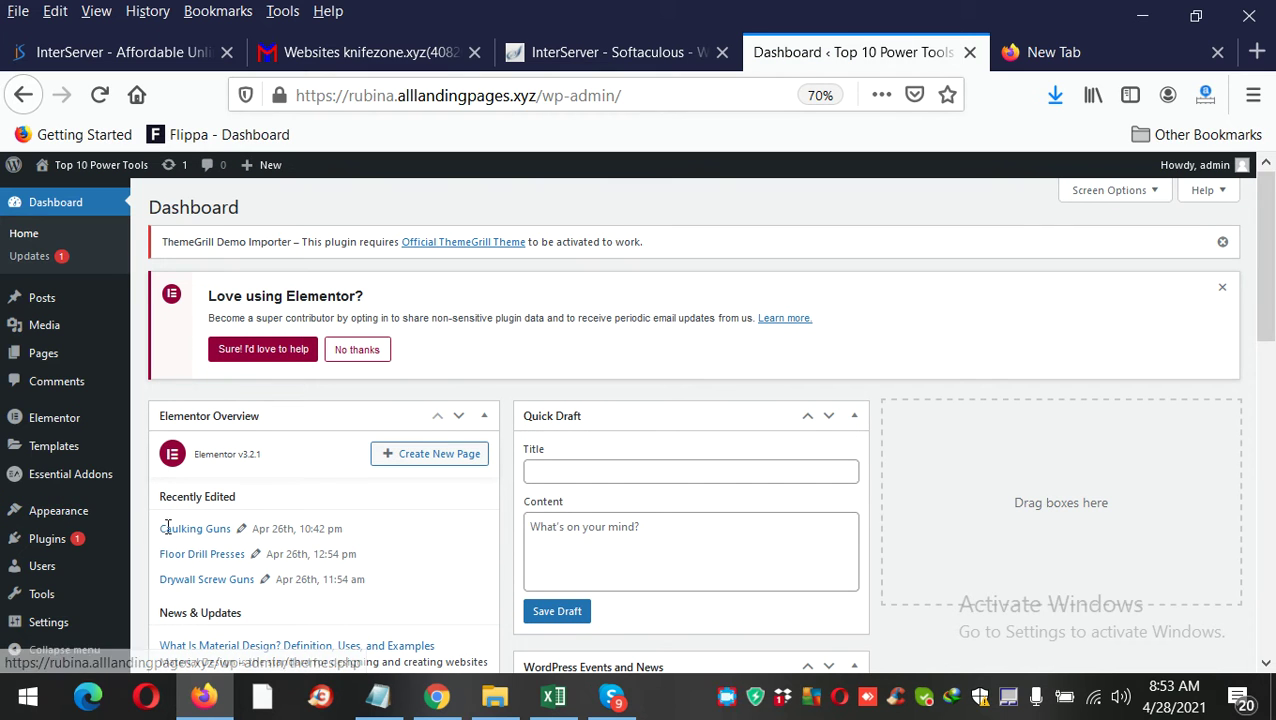
pyautogui.moveTo(82, 516)
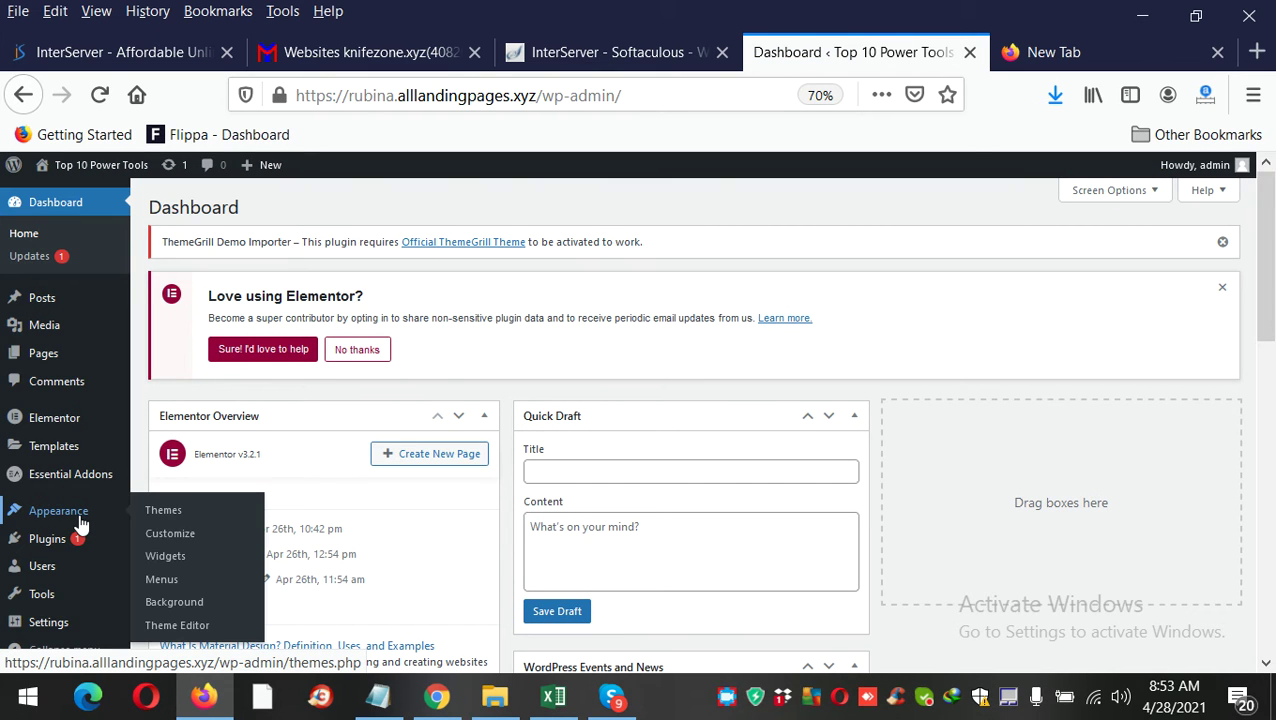
pyautogui.click(177, 514)
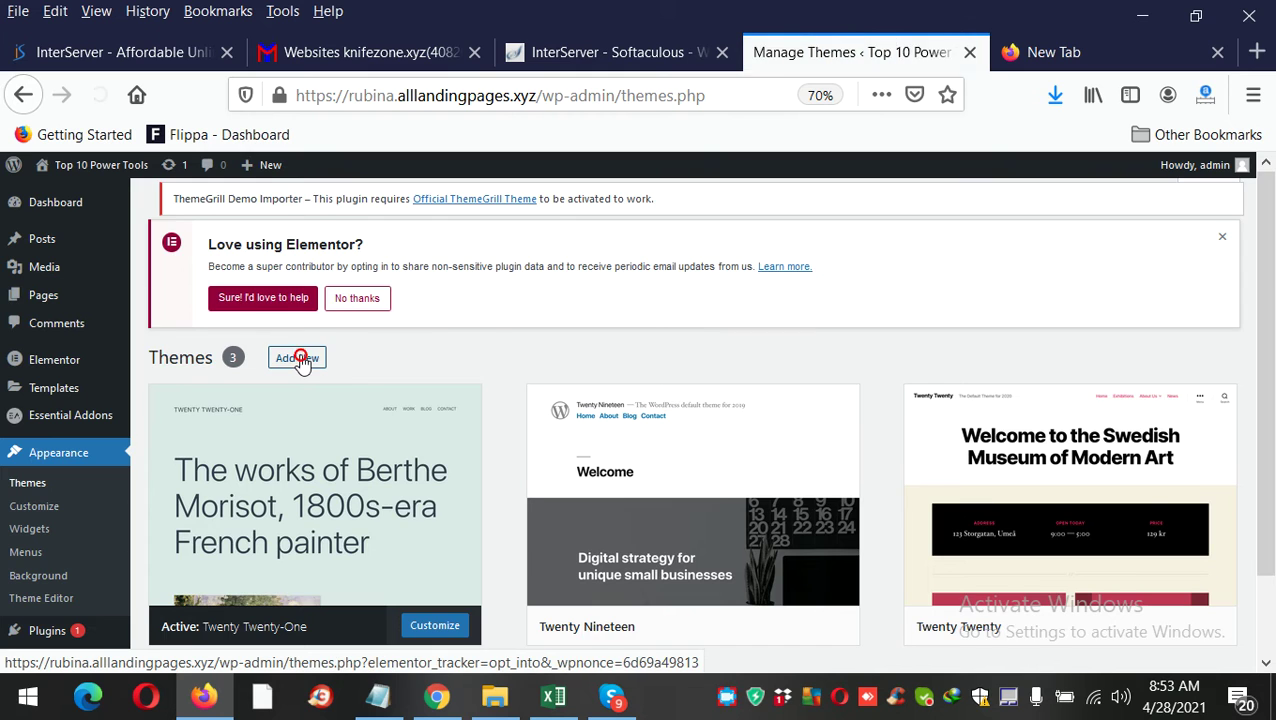
pyautogui.moveTo(951, 437)
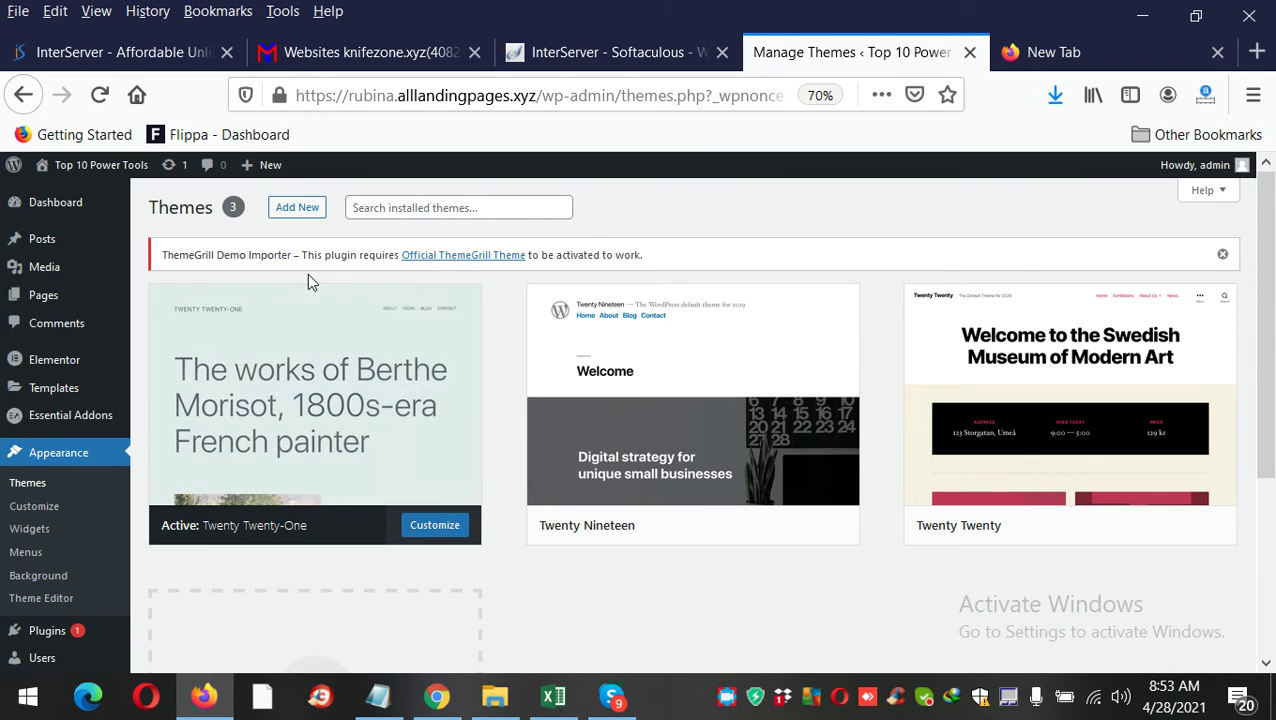
pyautogui.click(297, 217)
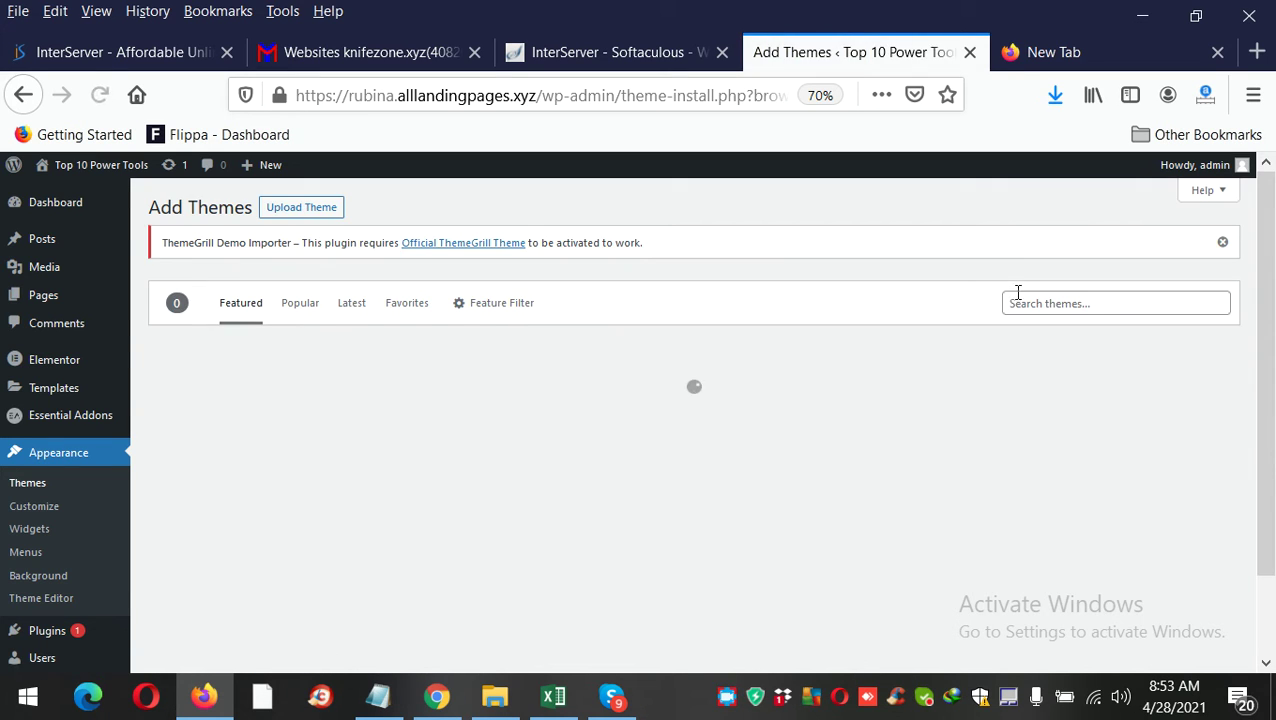
pyautogui.click(1027, 304)
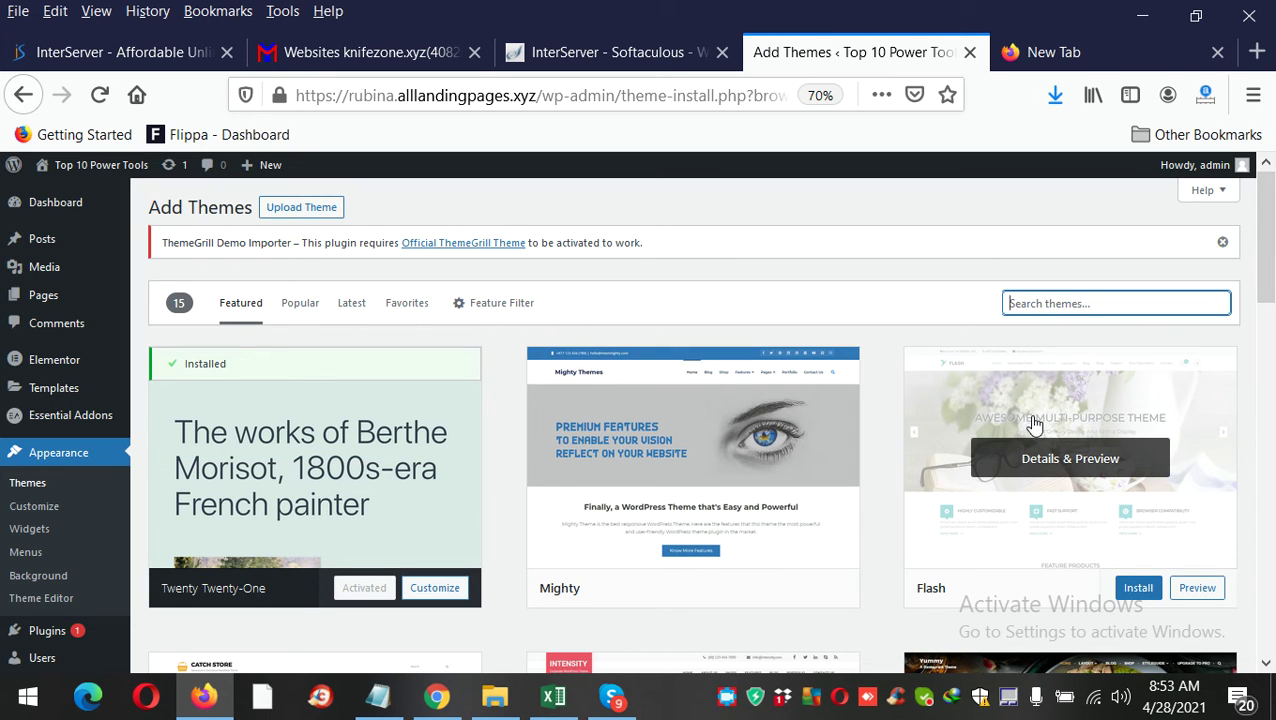
pyautogui.write('zakra')
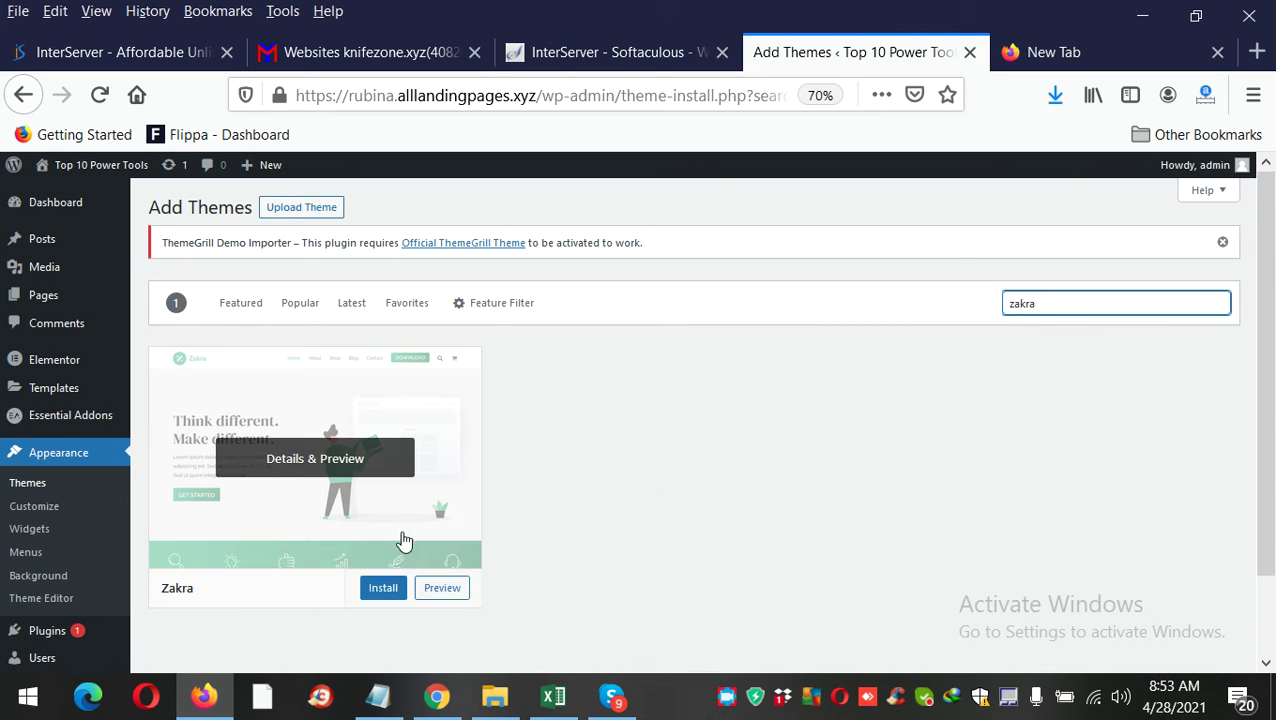
# Install the Zakra theme and activate it on the site.
pyautogui.click(381, 603)
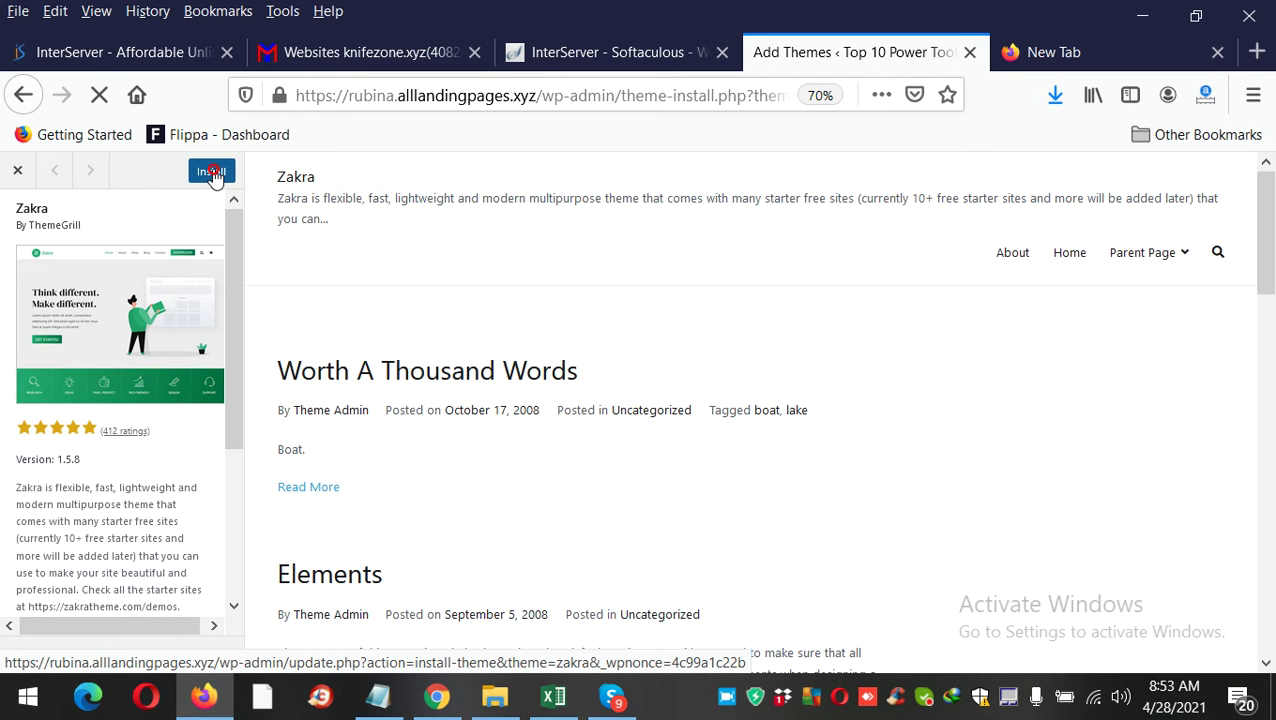
pyautogui.click(200, 172)
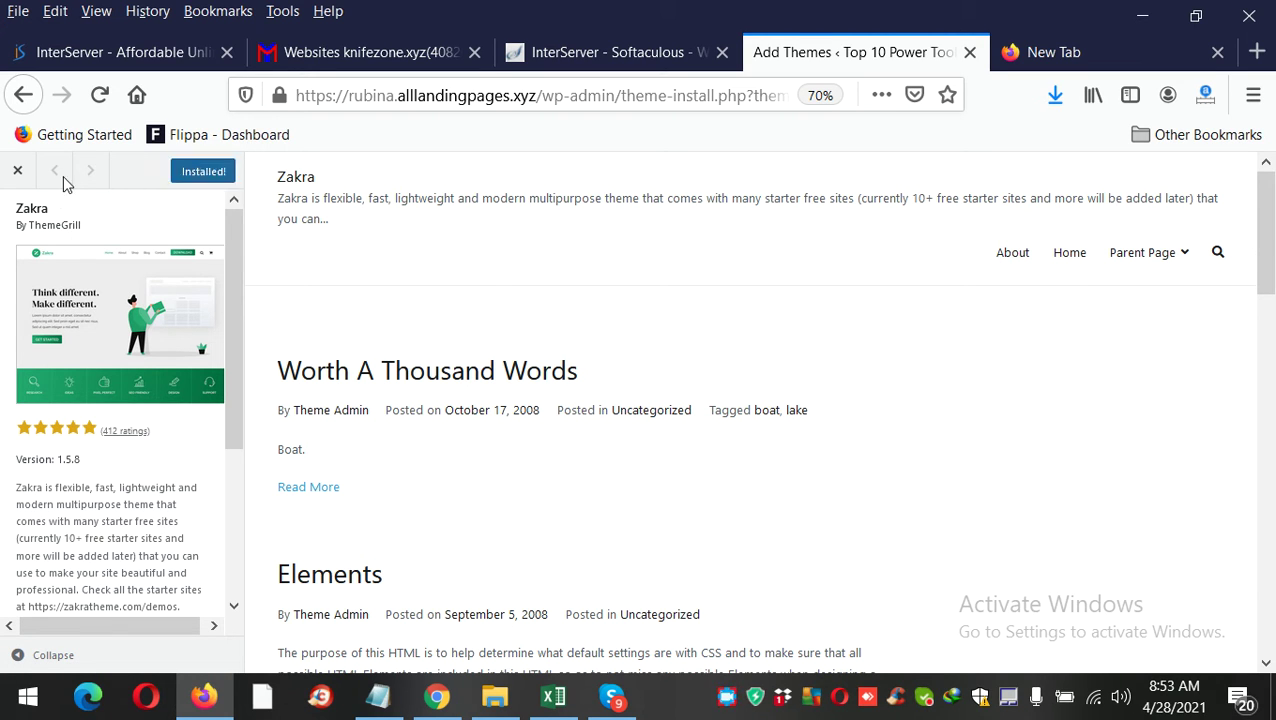
pyautogui.click(206, 172)
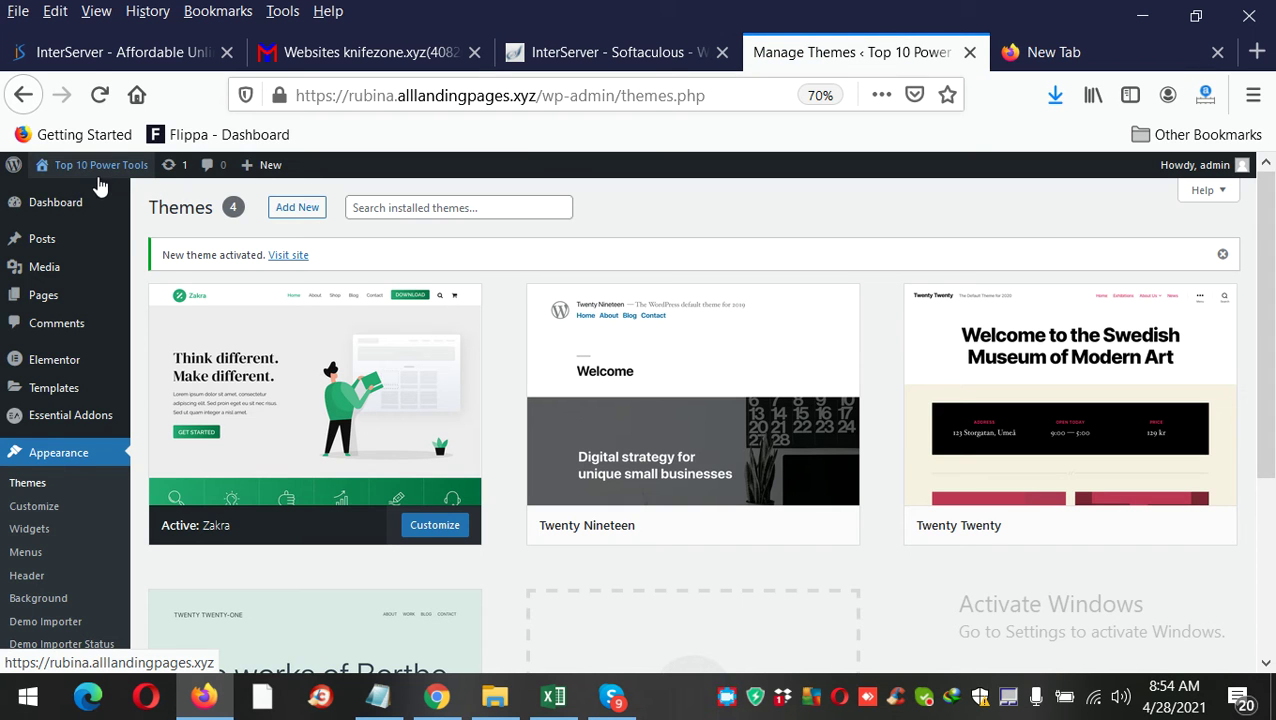
# Visit the live site and examine the Vacuum Pumps front page from header to footer under the Zakra theme.
pyautogui.moveTo(75, 209)
pyautogui.moveTo(110, 170)
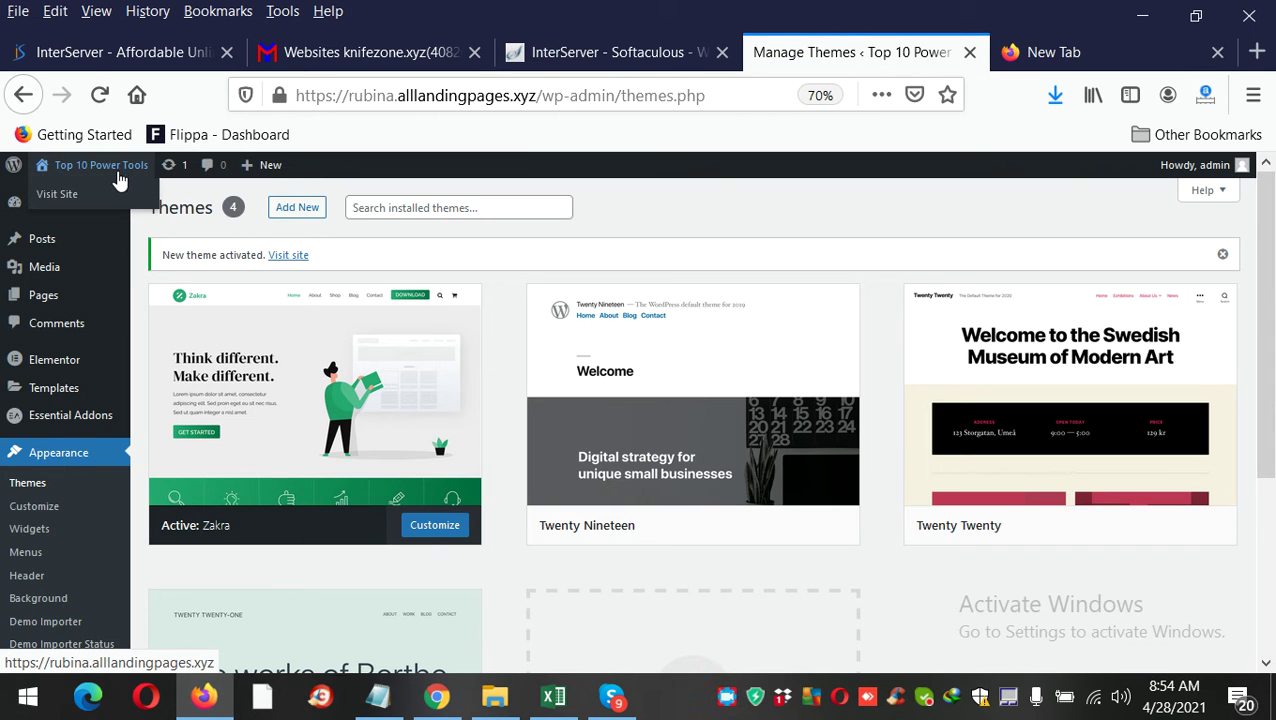
pyautogui.click(82, 198)
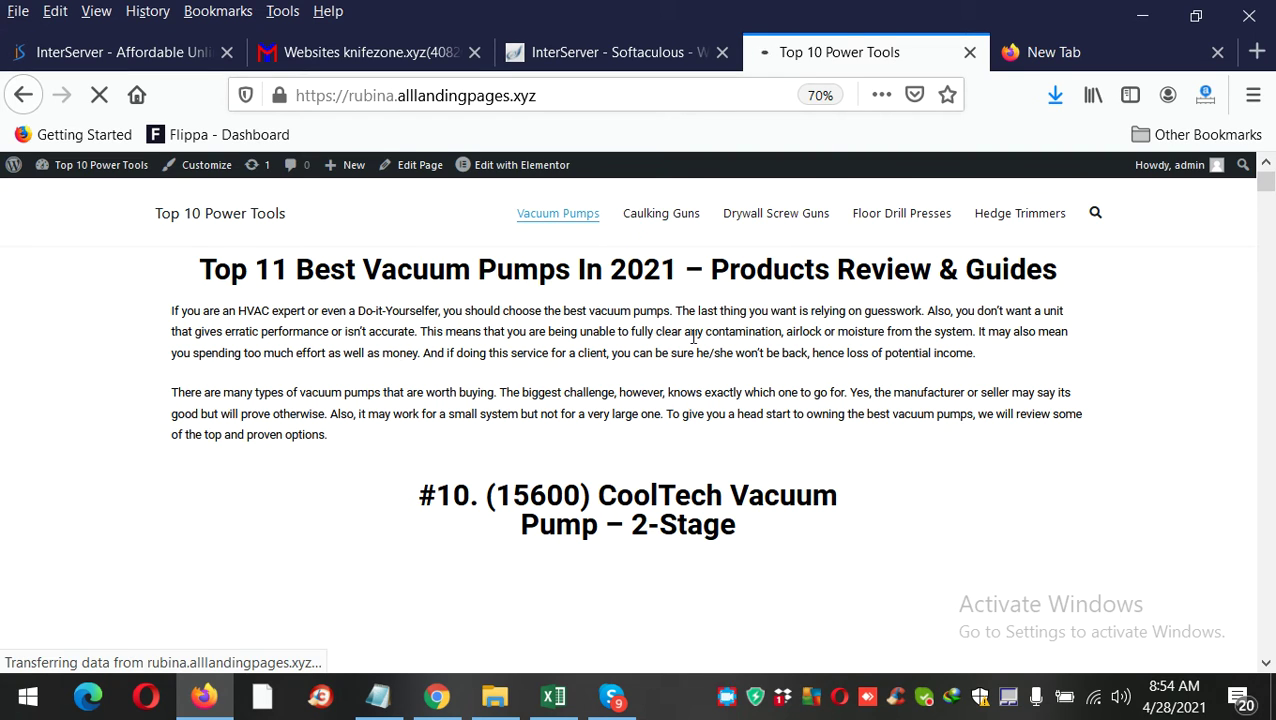
pyautogui.scroll(-1, 697, 344)
pyautogui.scroll(-15, 697, 344)
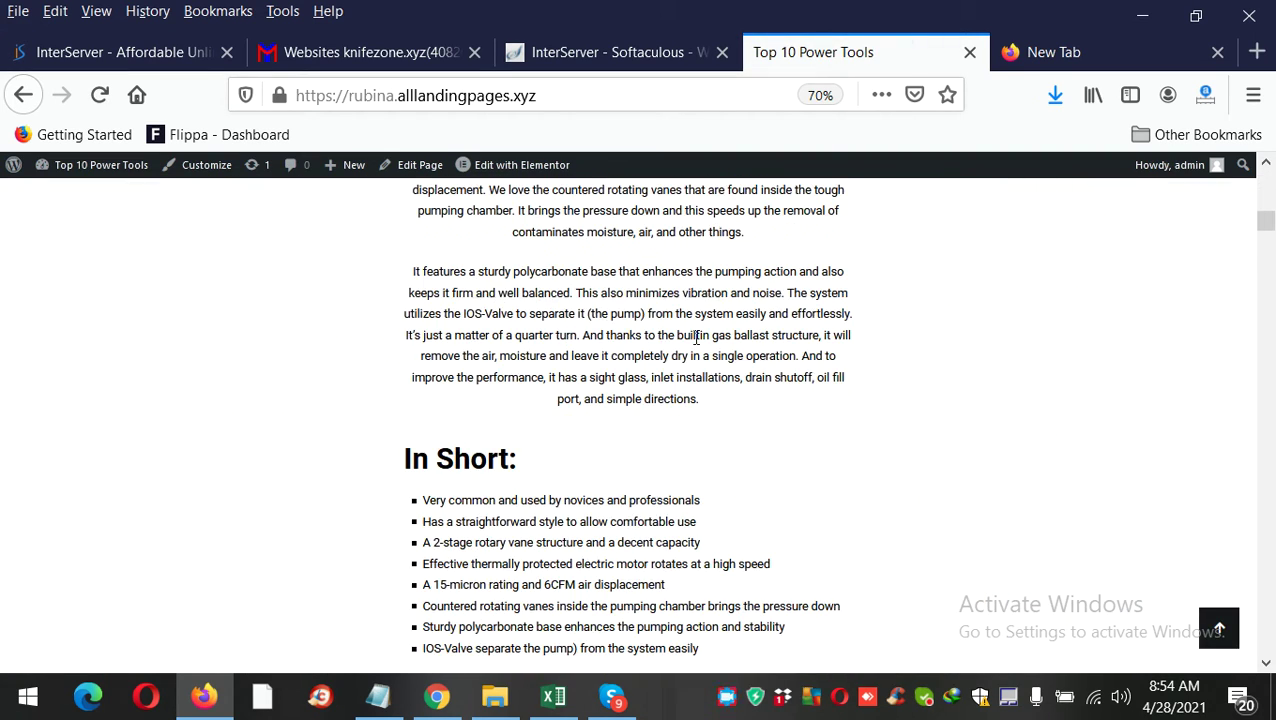
pyautogui.scroll(-15, 697, 349)
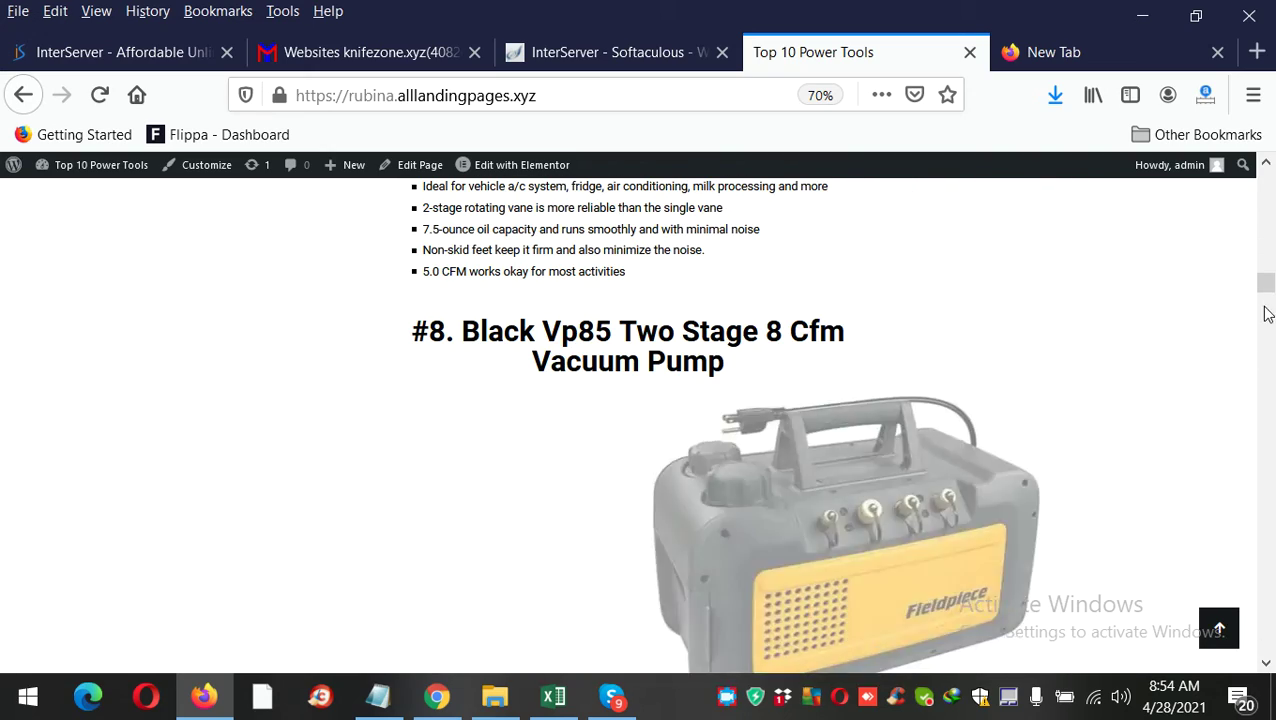
pyautogui.moveTo(1268, 282); pyautogui.dragTo(1263, 705)
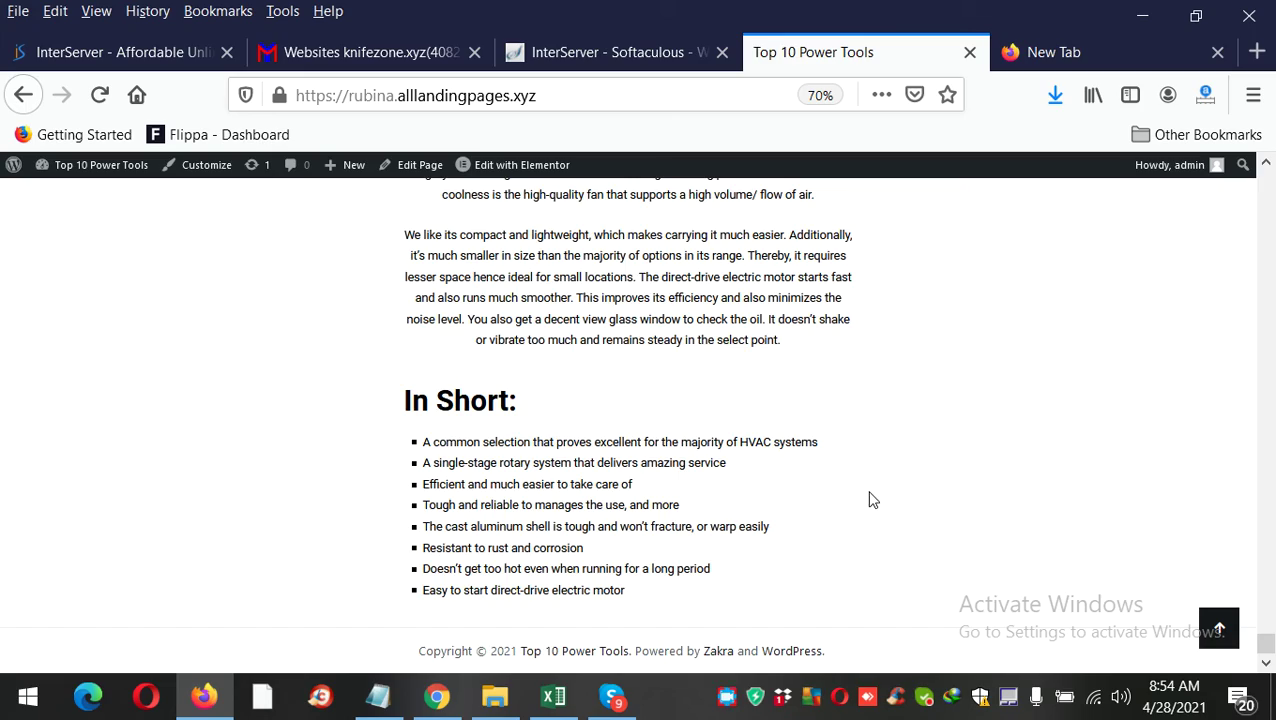
pyautogui.scroll(8, 1208, 213)
pyautogui.scroll(20, 1272, 205)
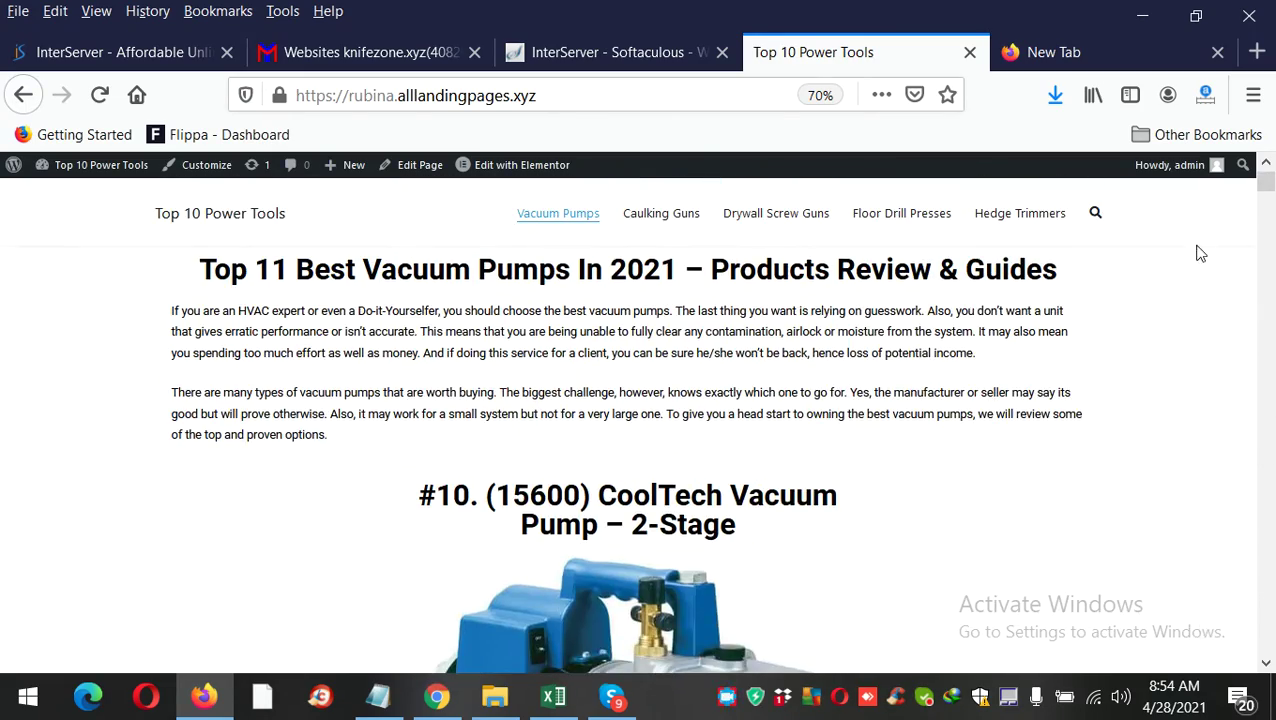
# Check the Drywall Screw Guns page on the live site and return to the site's front page.
pyautogui.click(757, 219)
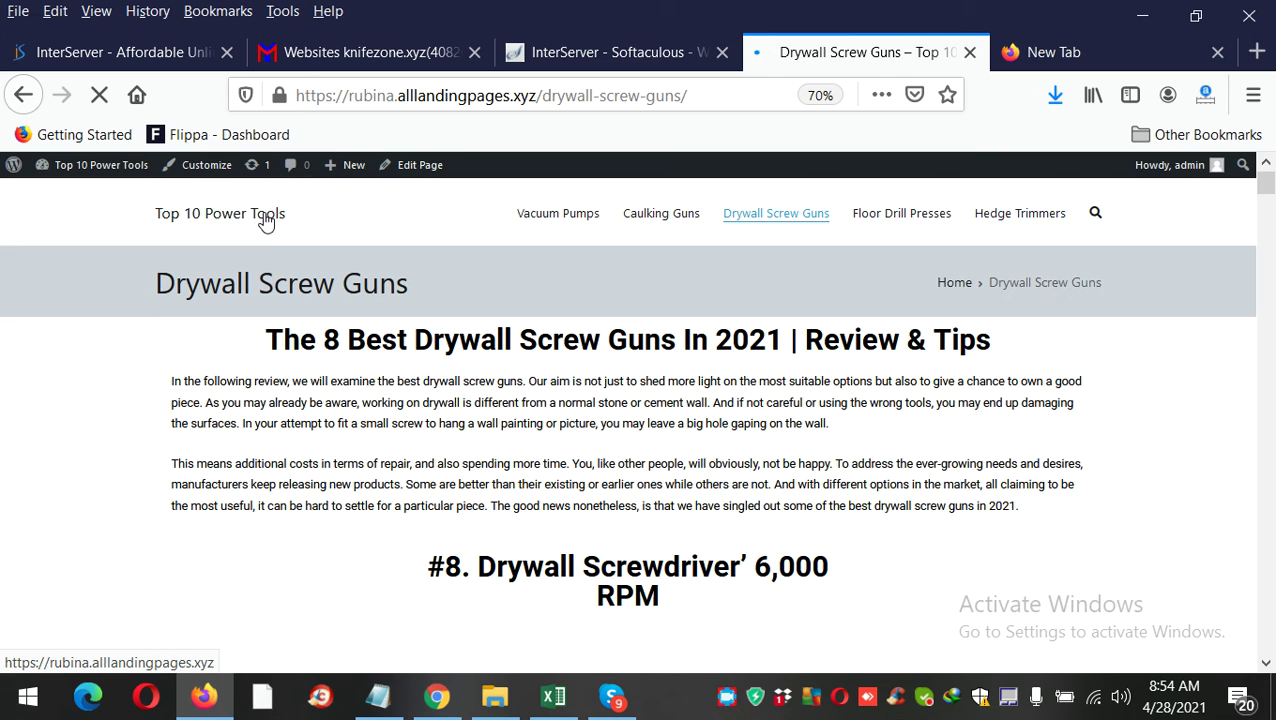
pyautogui.click(266, 221)
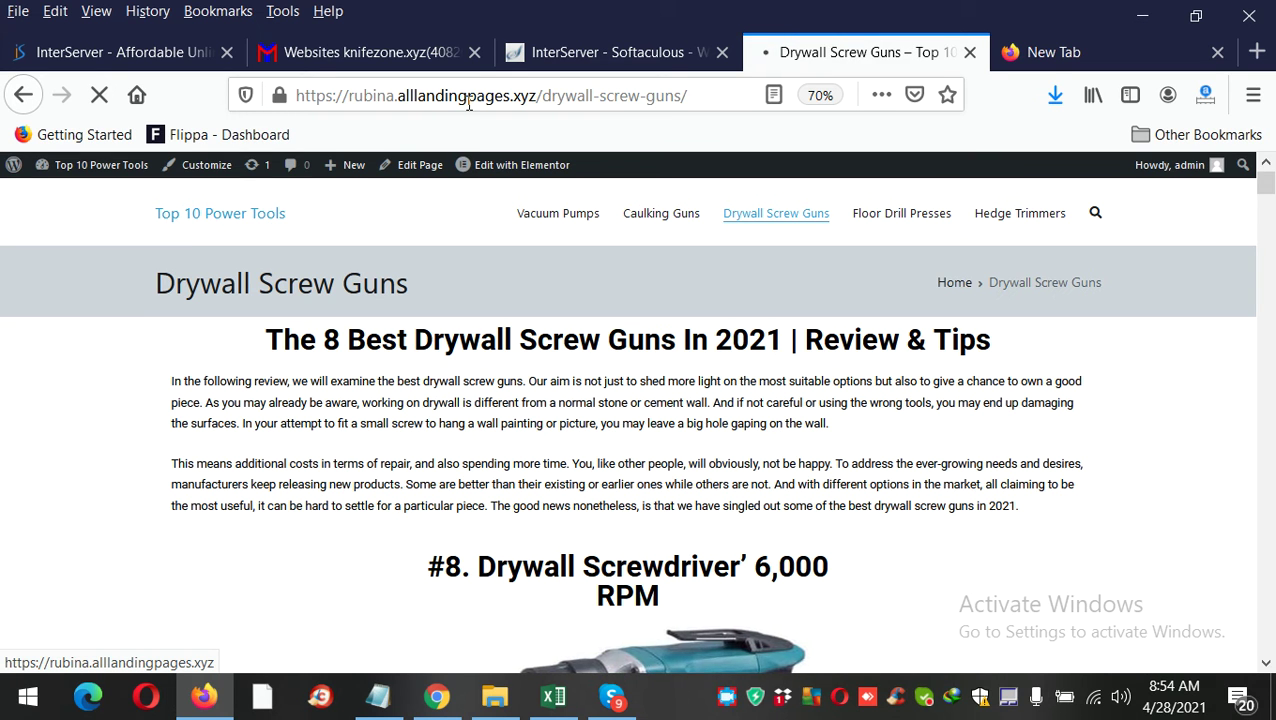
pyautogui.click(546, 52)
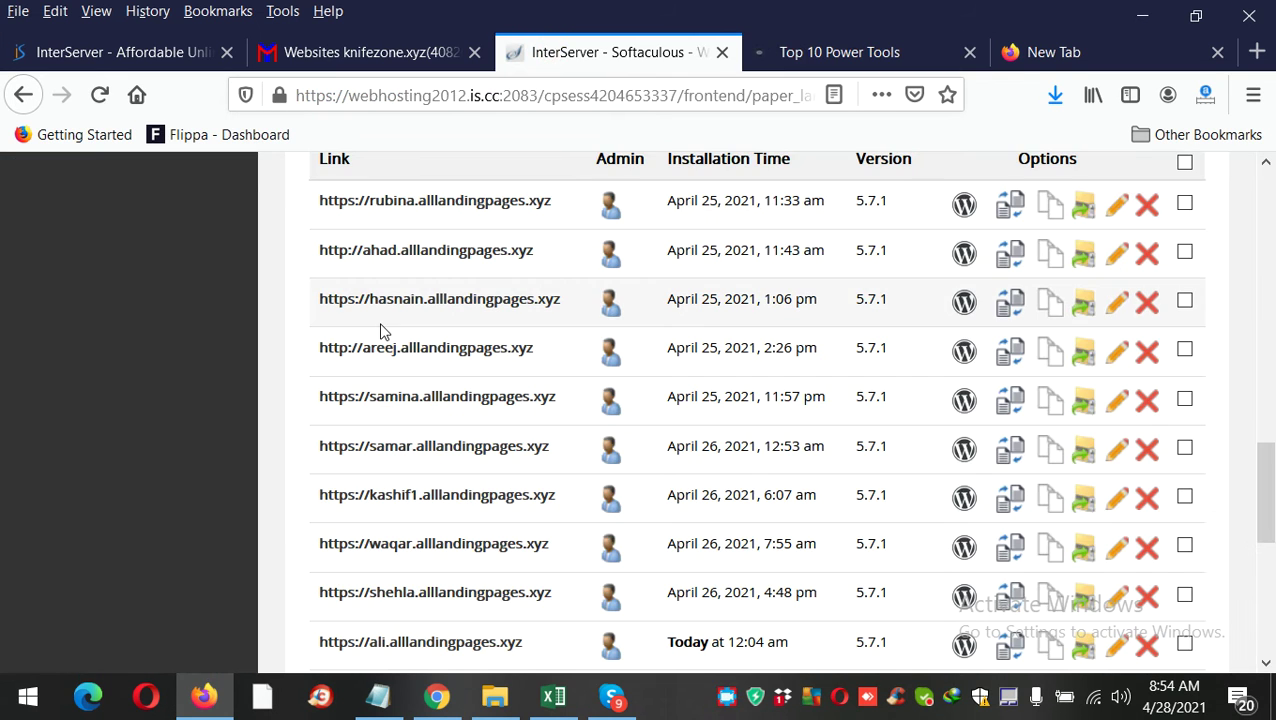
pyautogui.click(814, 51)
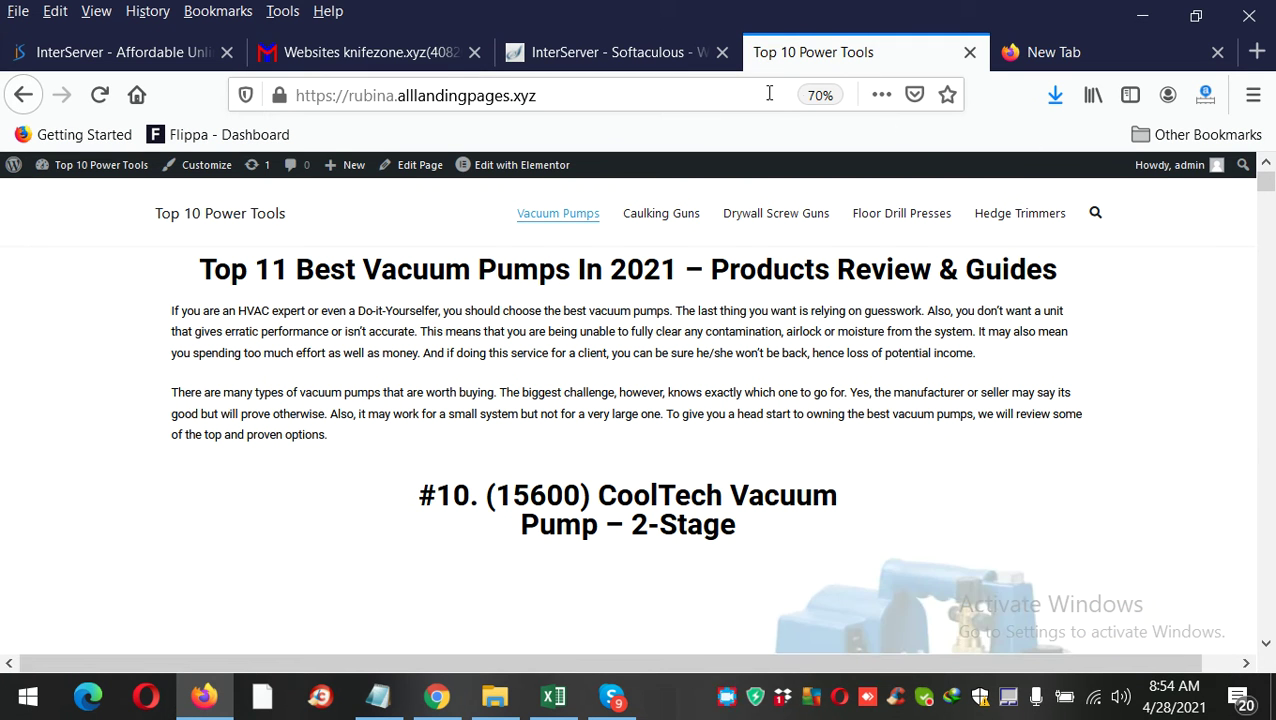
pyautogui.click(640, 55)
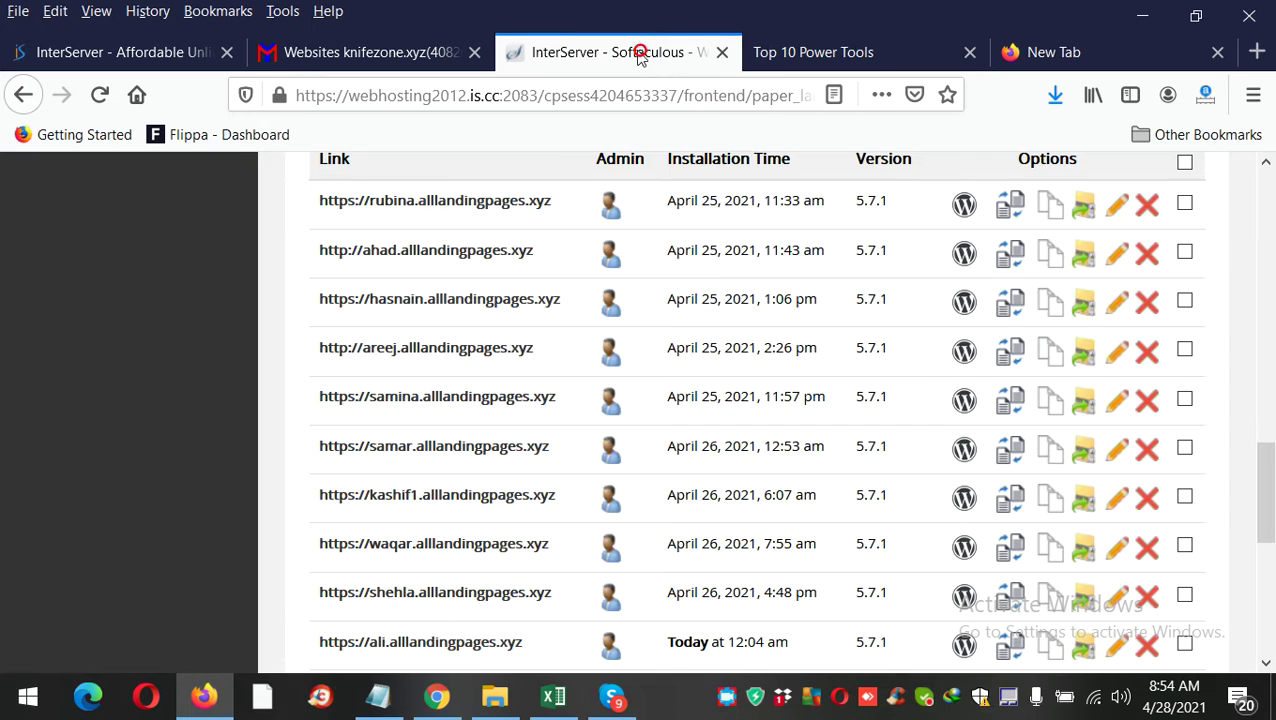
pyautogui.click(846, 50)
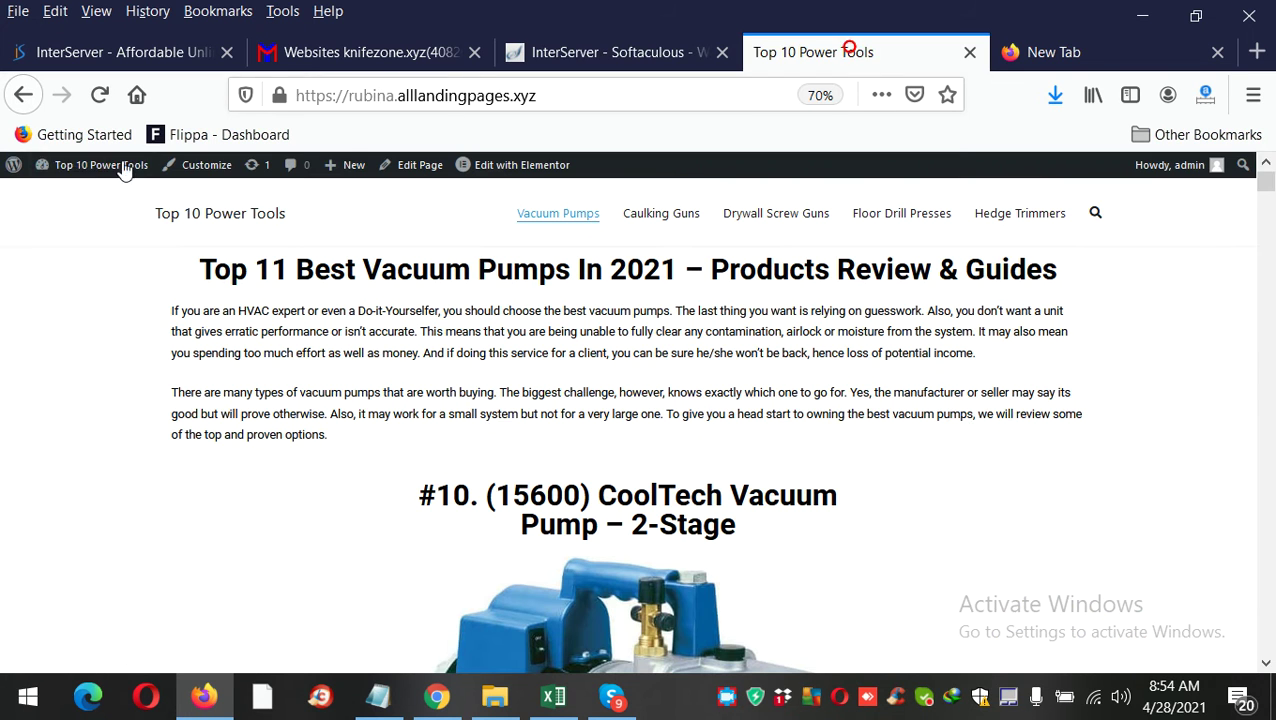
# Return to the dashboard and install the WordPress importer from the site's import tools.
pyautogui.moveTo(90, 175)
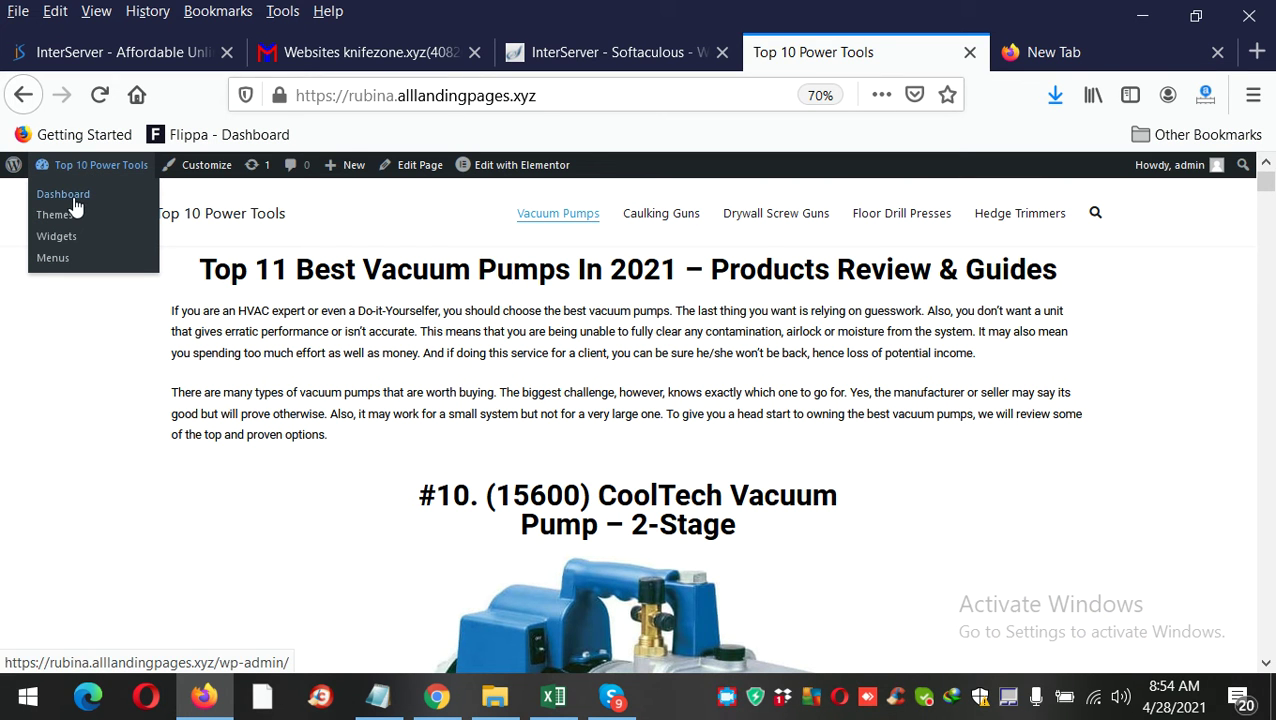
pyautogui.click(70, 197)
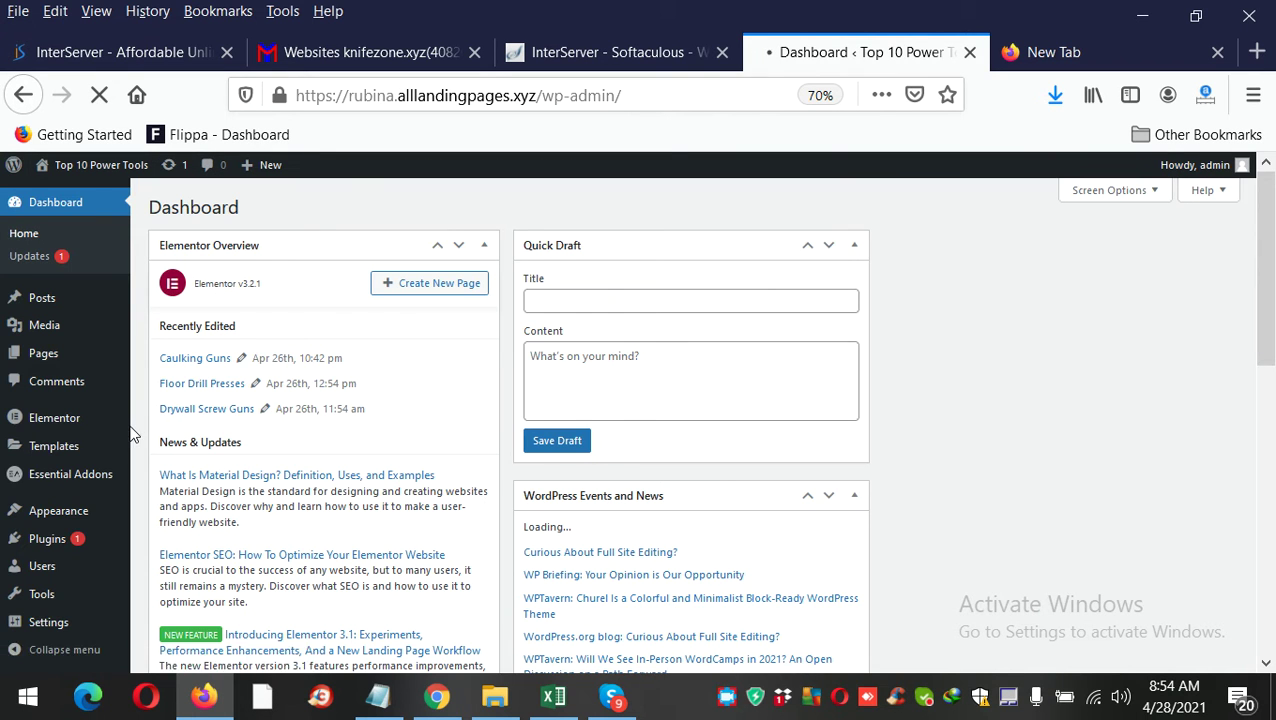
pyautogui.scroll(-3, 134, 430)
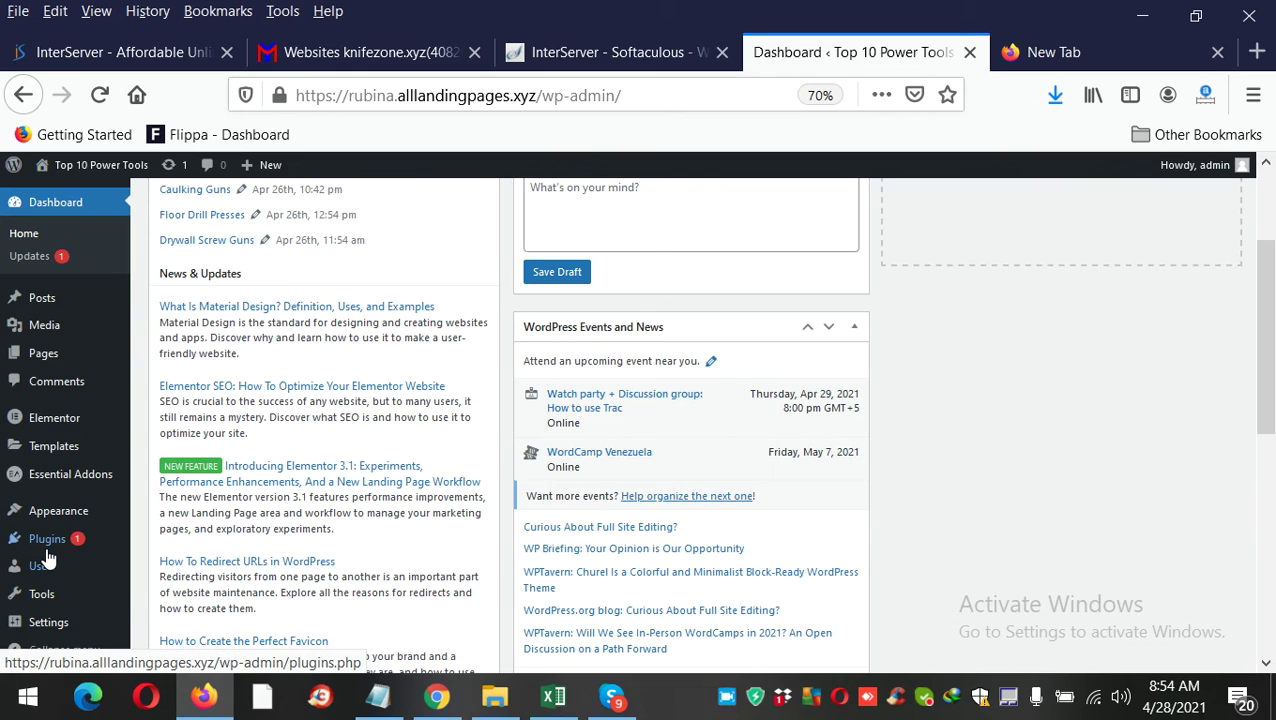
pyautogui.moveTo(47, 560)
pyautogui.moveTo(48, 598)
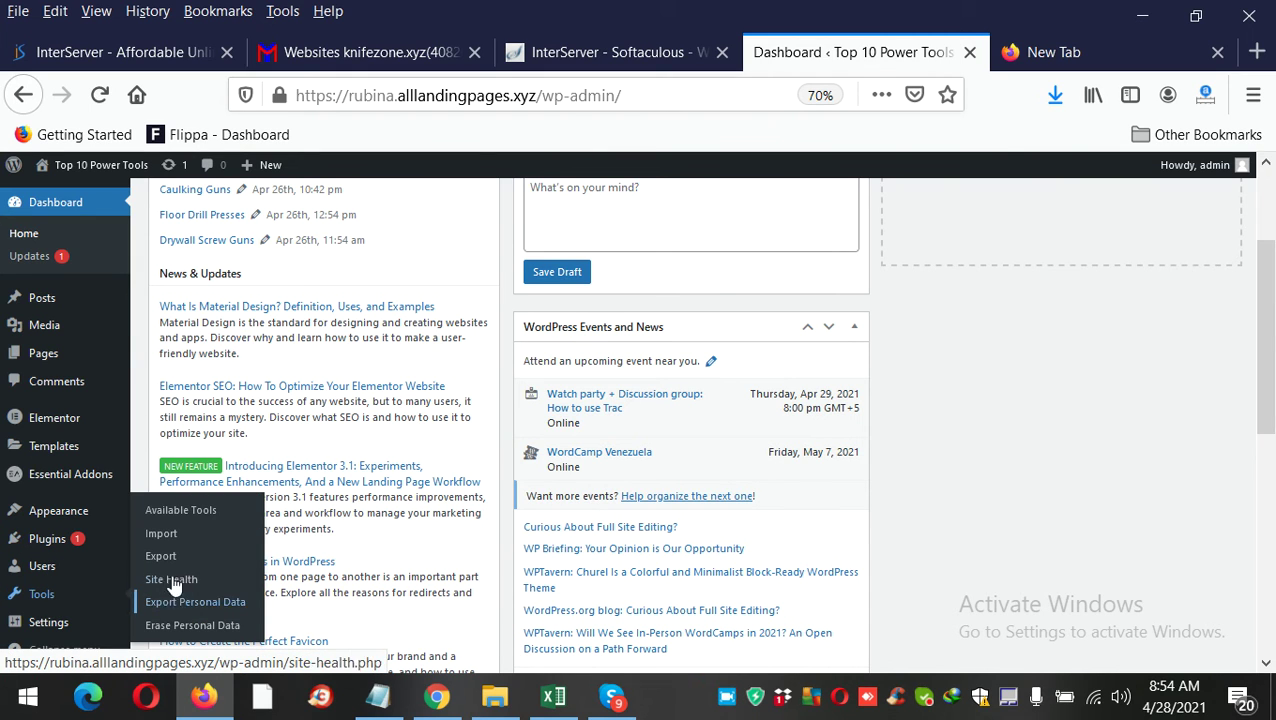
pyautogui.click(176, 535)
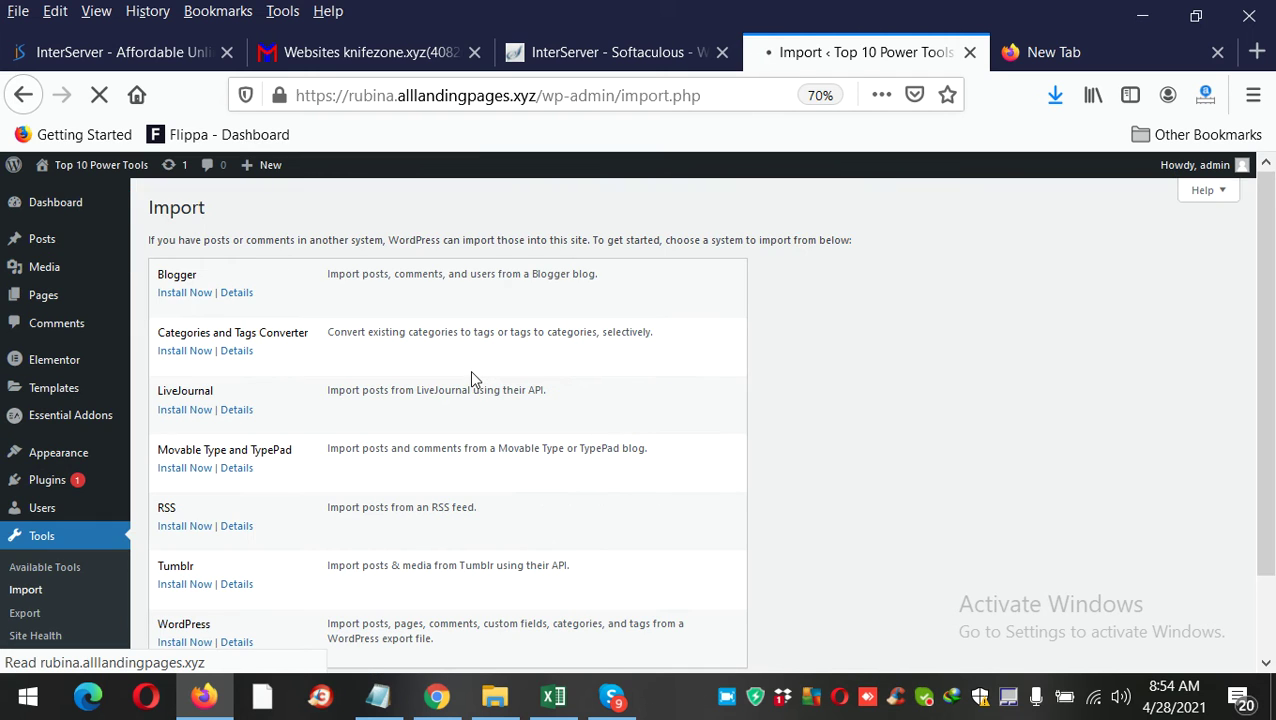
pyautogui.scroll(-1, 296, 533)
pyautogui.scroll(-1, 260, 550)
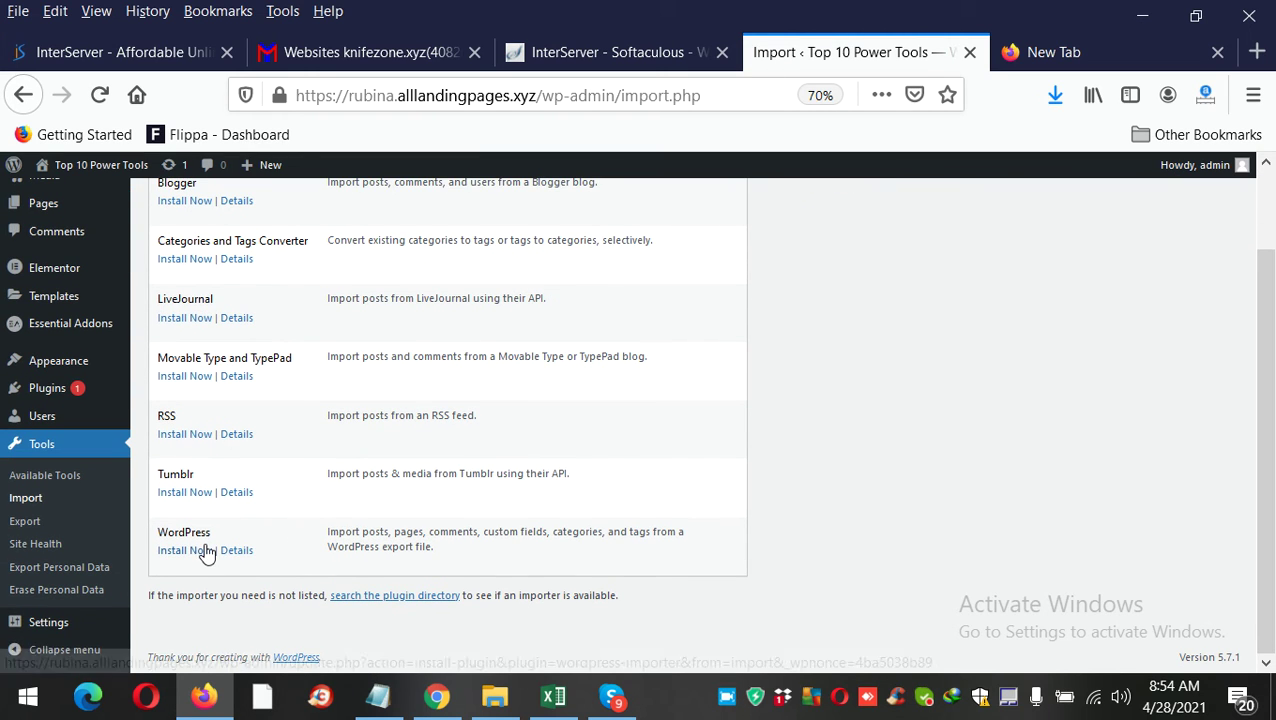
pyautogui.click(205, 551)
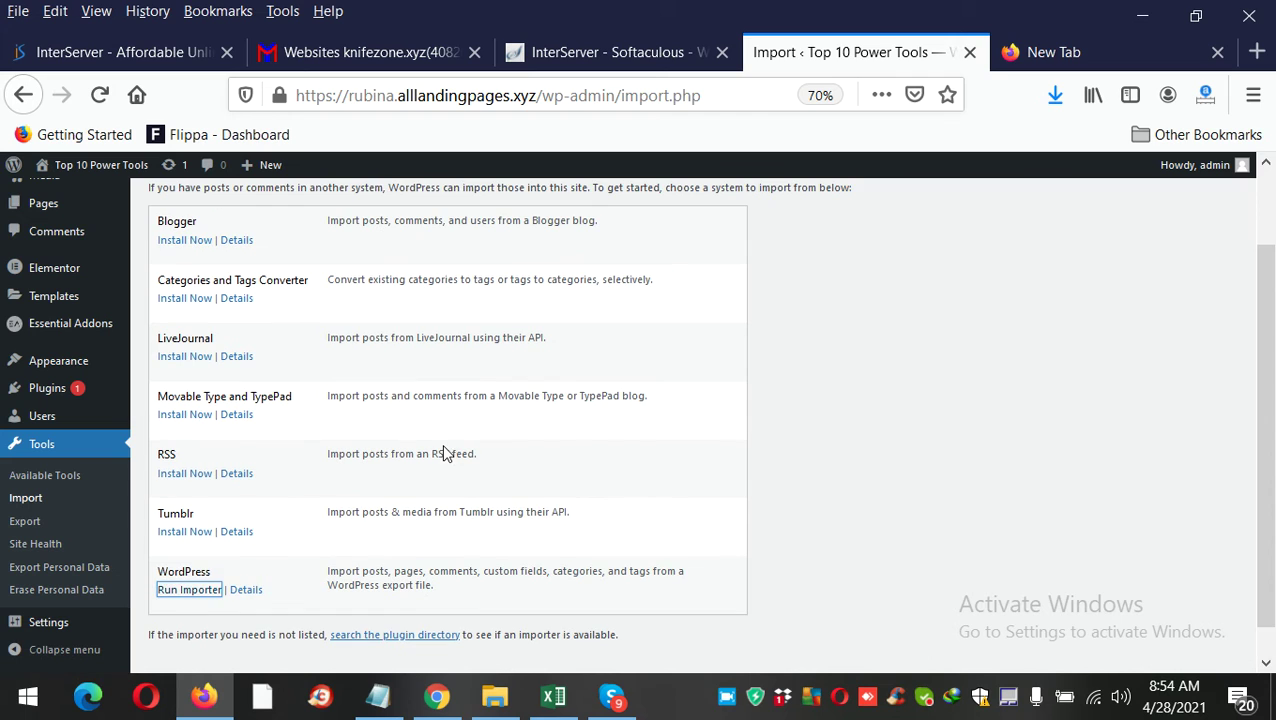
# Run the WordPress importer on the file pestcontrol.WordPress.01-03-2021.xml, leaving the author assignment and attachment options at their defaults.
pyautogui.click(190, 590)
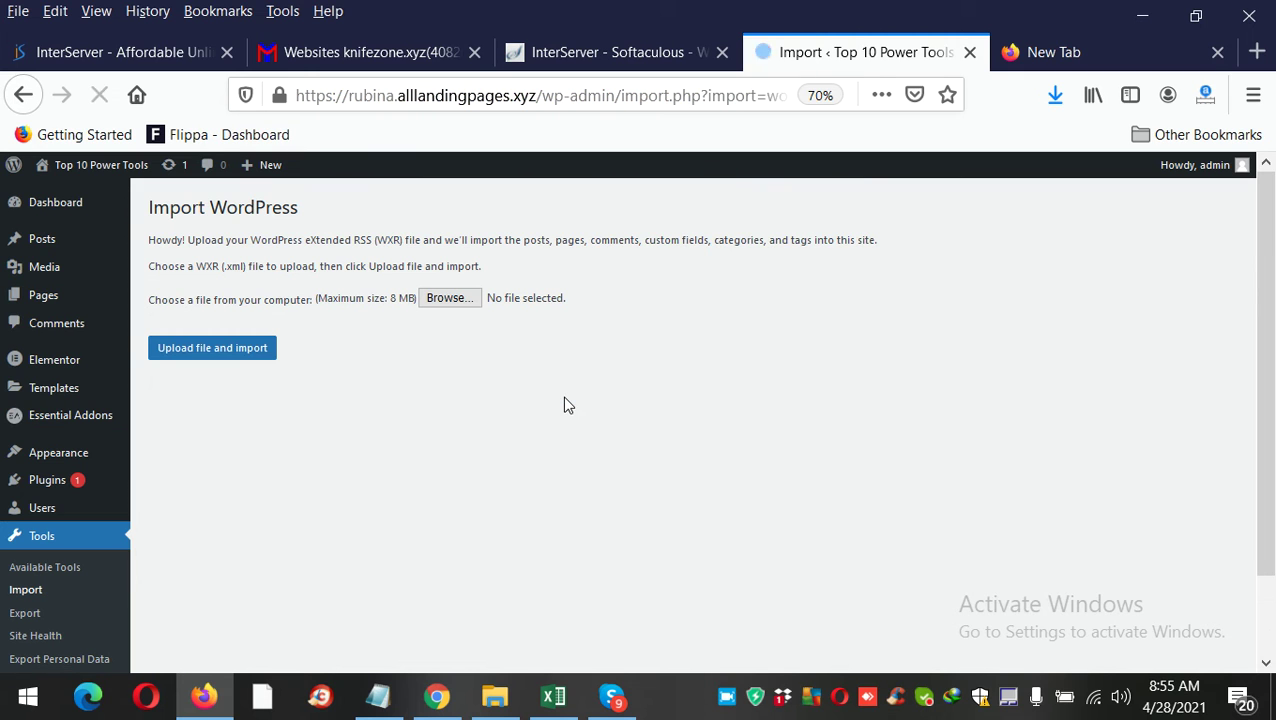
pyautogui.click(457, 300)
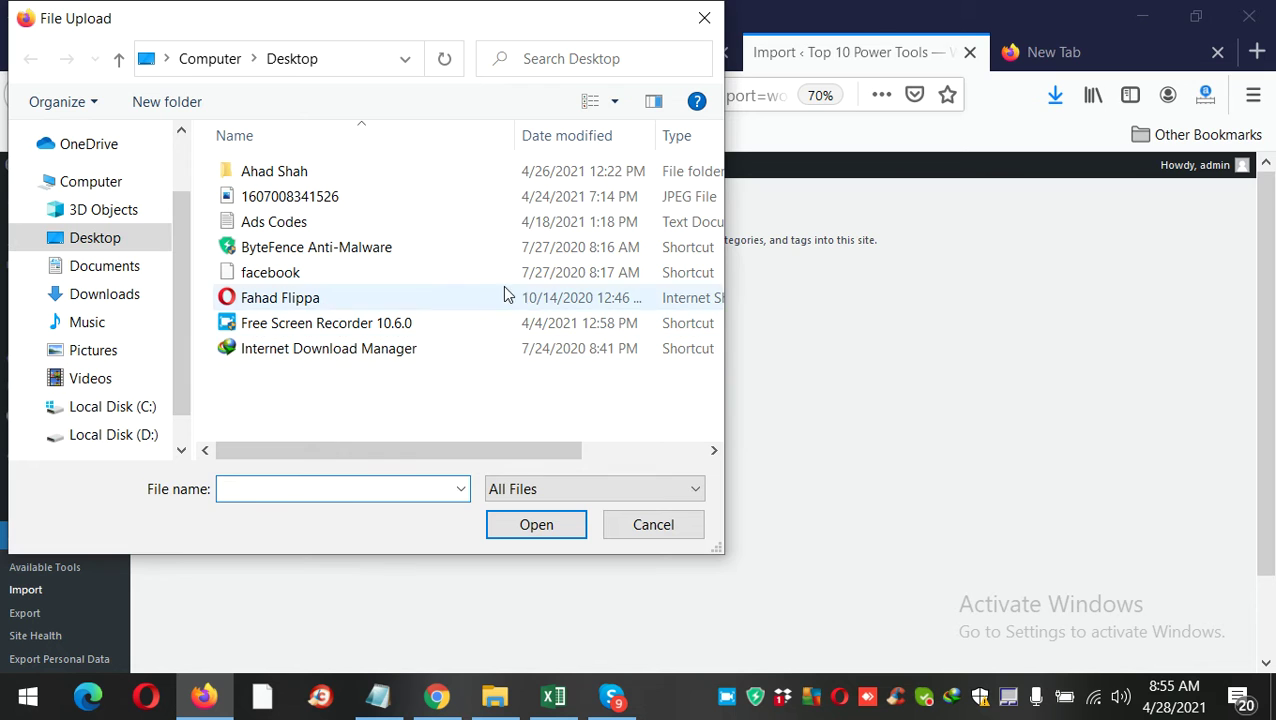
pyautogui.doubleClick(292, 171)
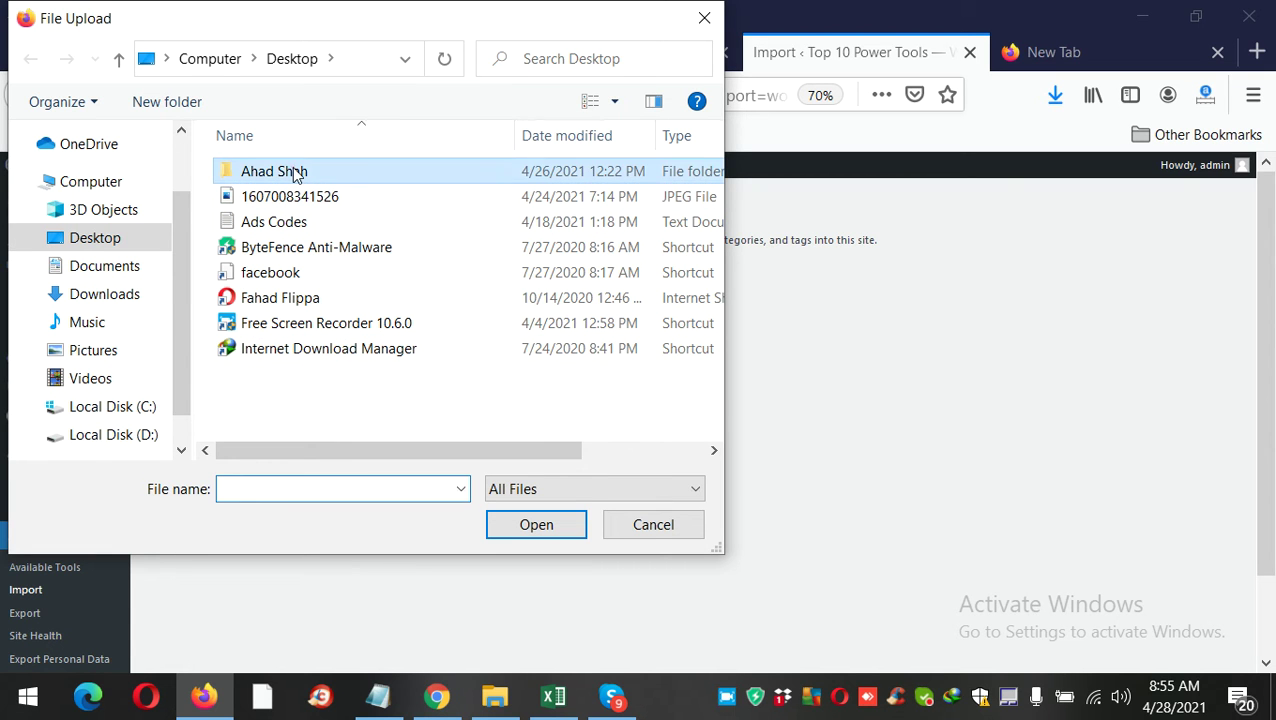
pyautogui.scroll(-6, 436, 305)
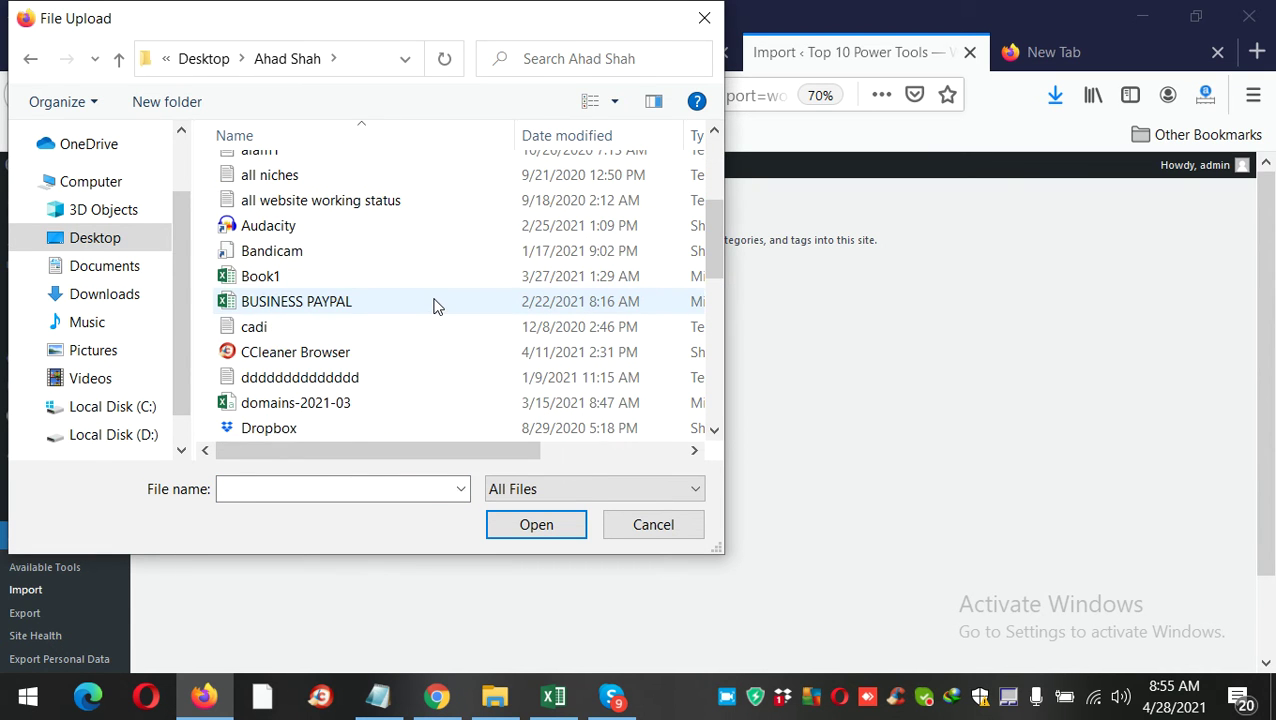
pyautogui.scroll(-1, 436, 305)
pyautogui.scroll(-3, 436, 305)
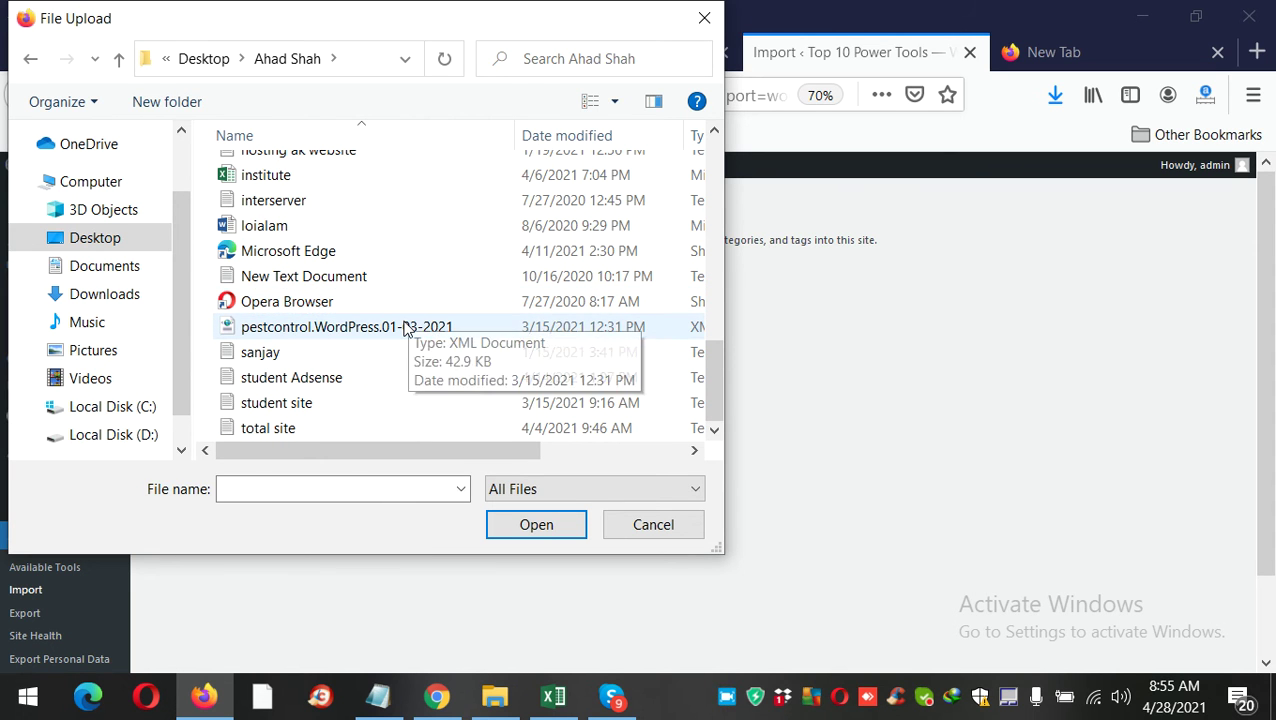
pyautogui.doubleClick(408, 327)
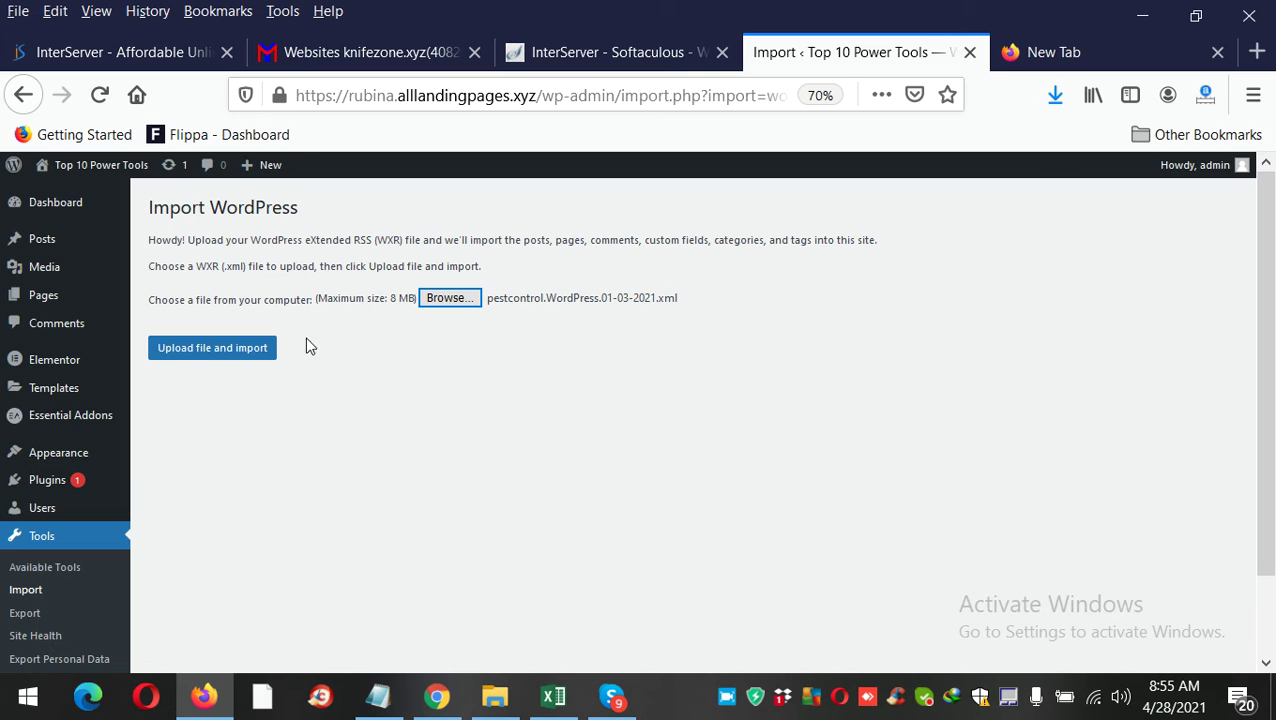
pyautogui.click(192, 350)
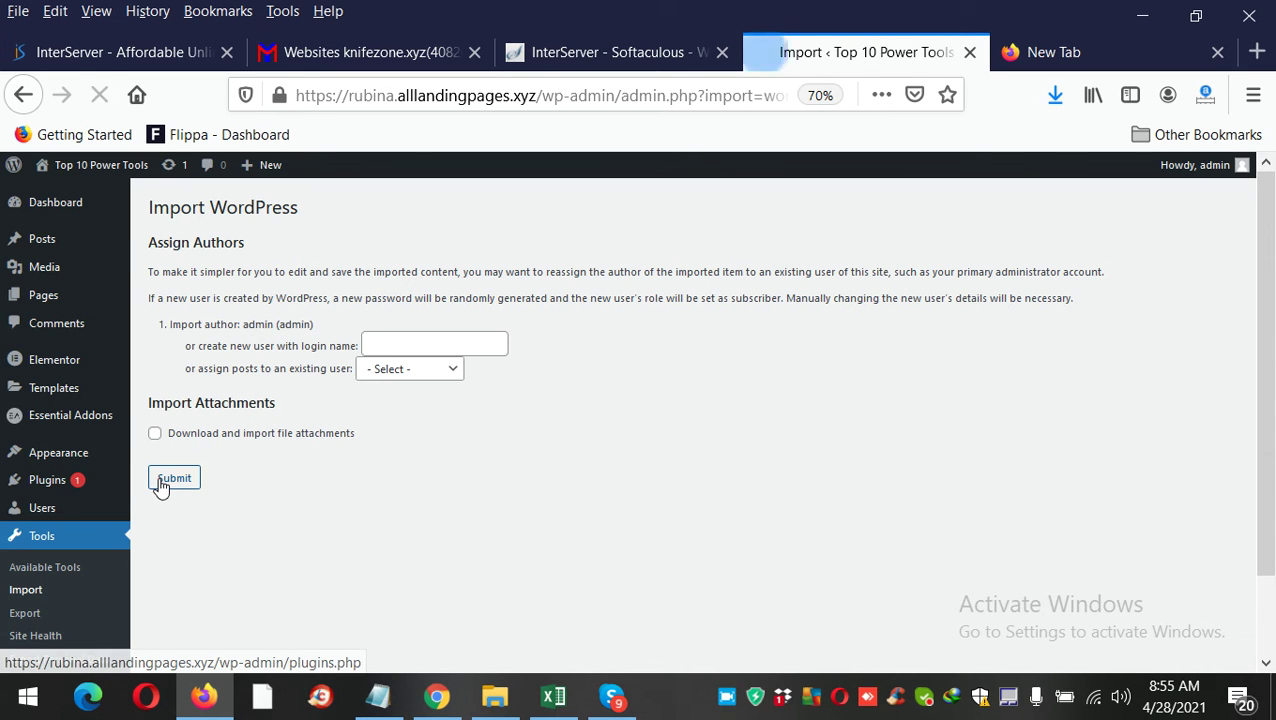
pyautogui.click(172, 479)
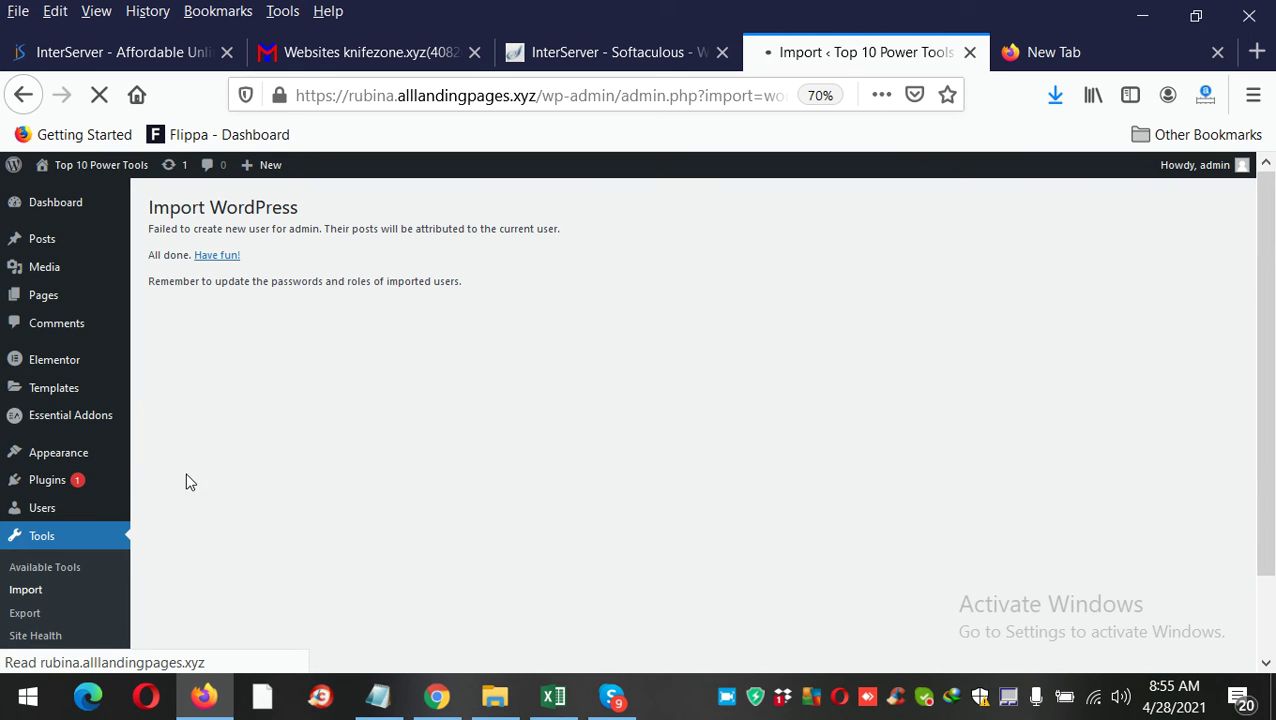
# Review the existing main menu and create a new navigation menu named top.
pyautogui.moveTo(85, 458)
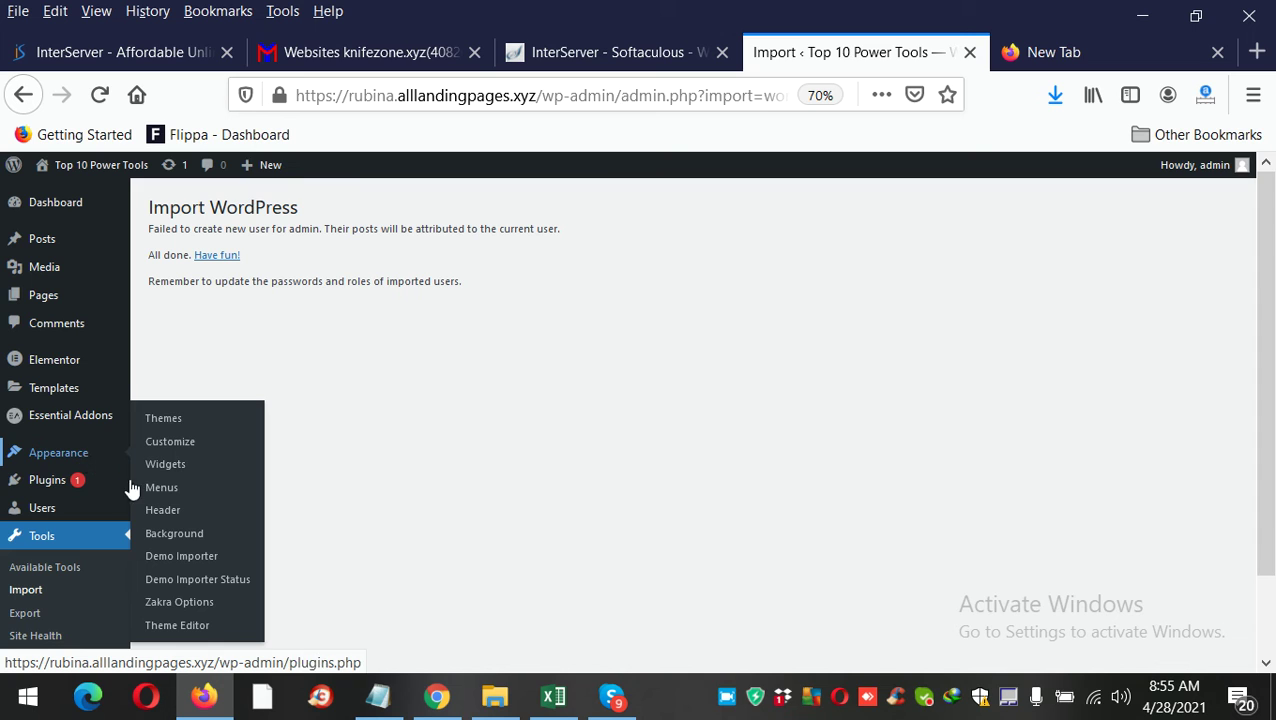
pyautogui.click(160, 492)
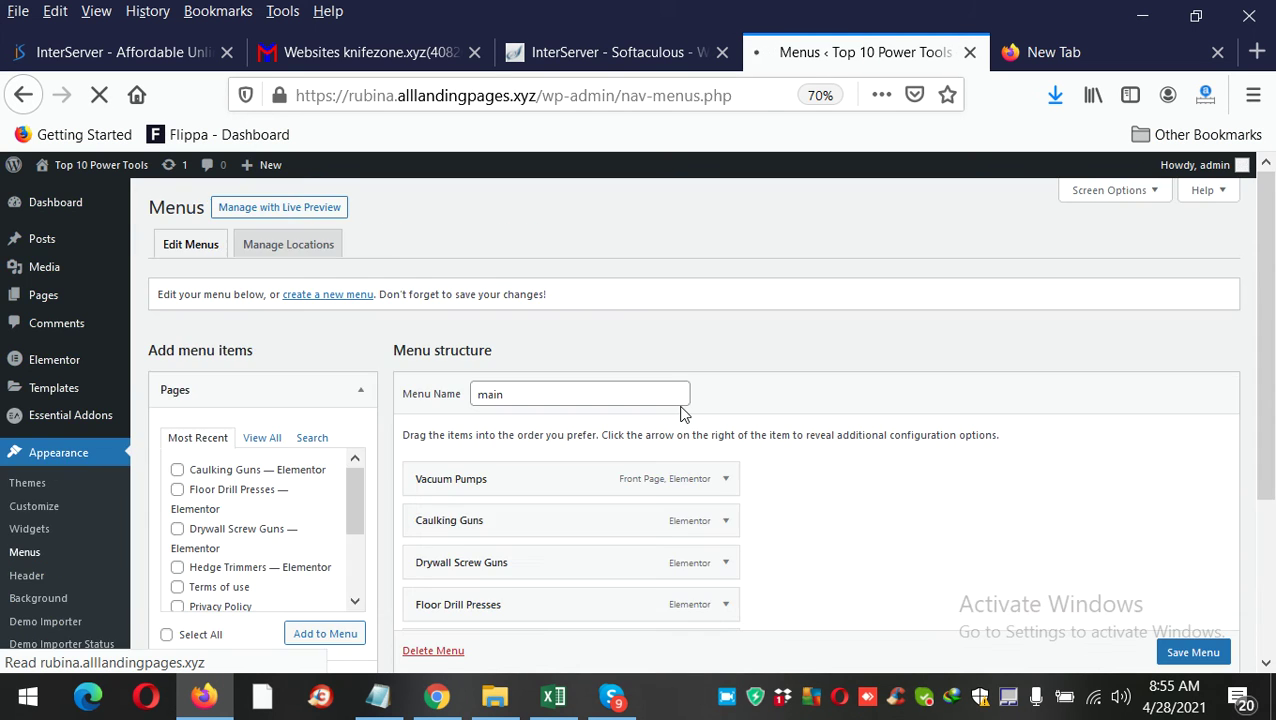
pyautogui.scroll(-3, 714, 404)
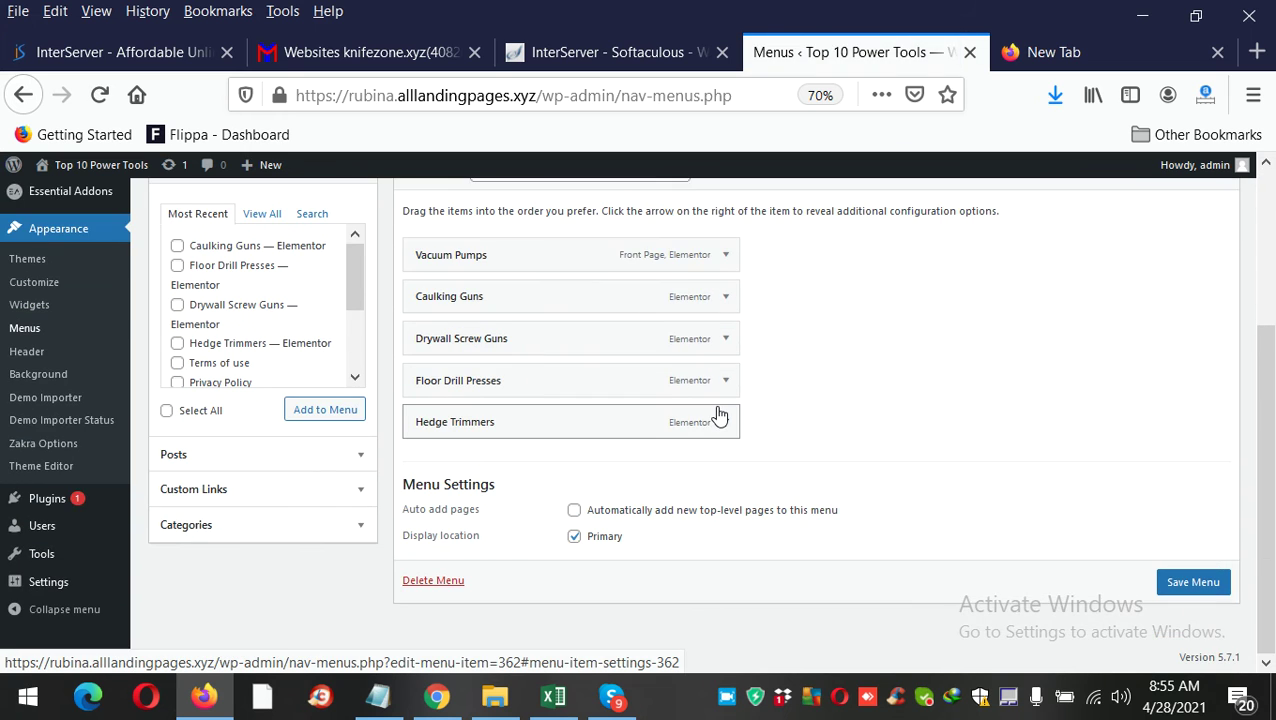
pyautogui.scroll(3, 714, 406)
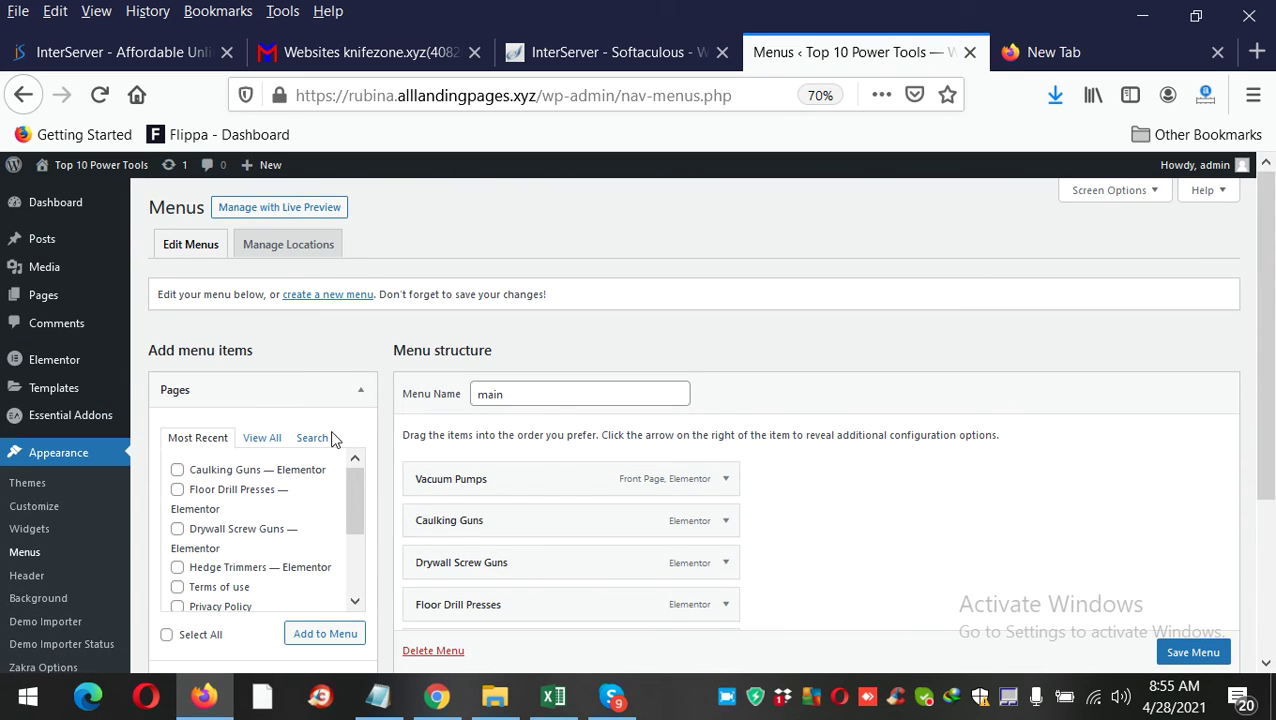
pyautogui.click(560, 397)
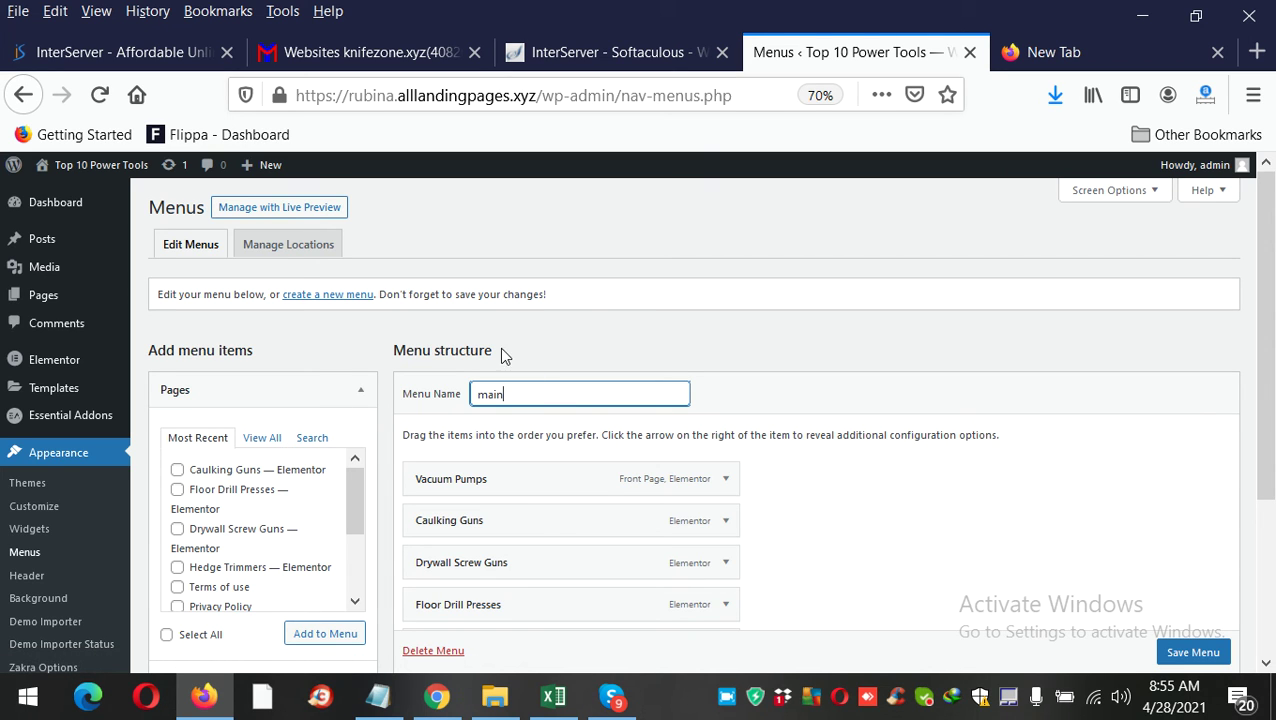
pyautogui.click(315, 295)
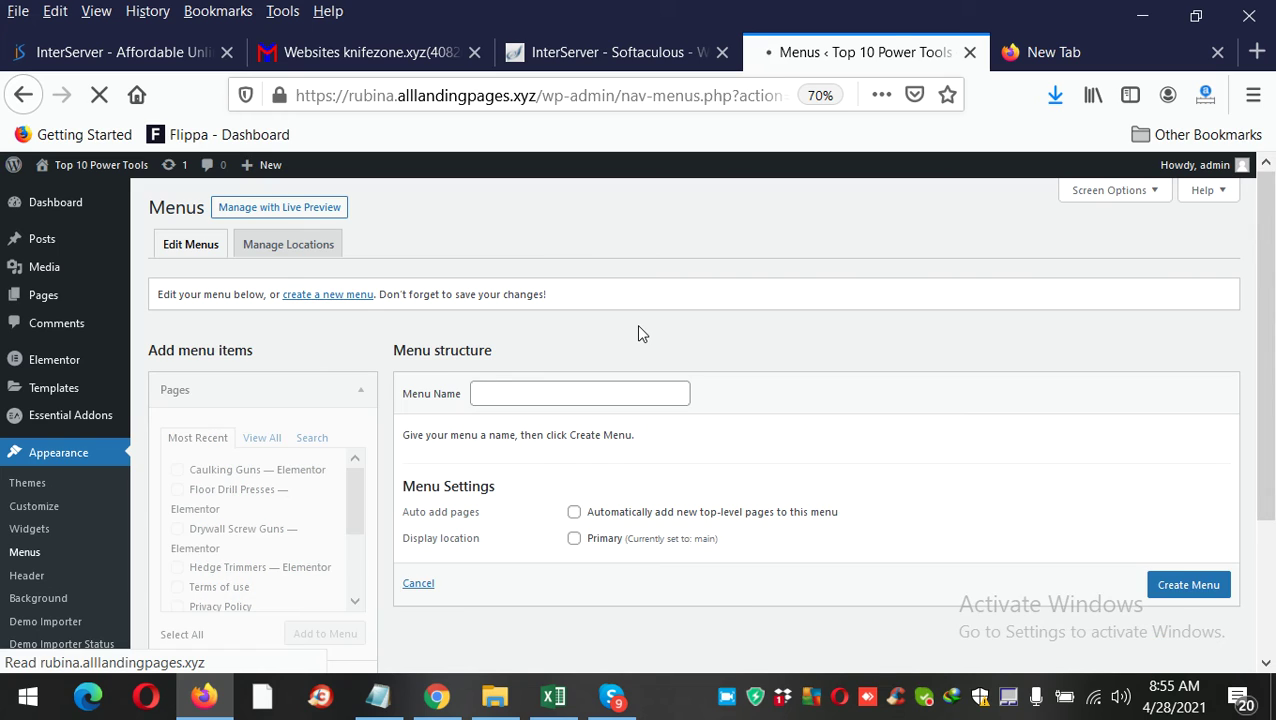
pyautogui.click(553, 391)
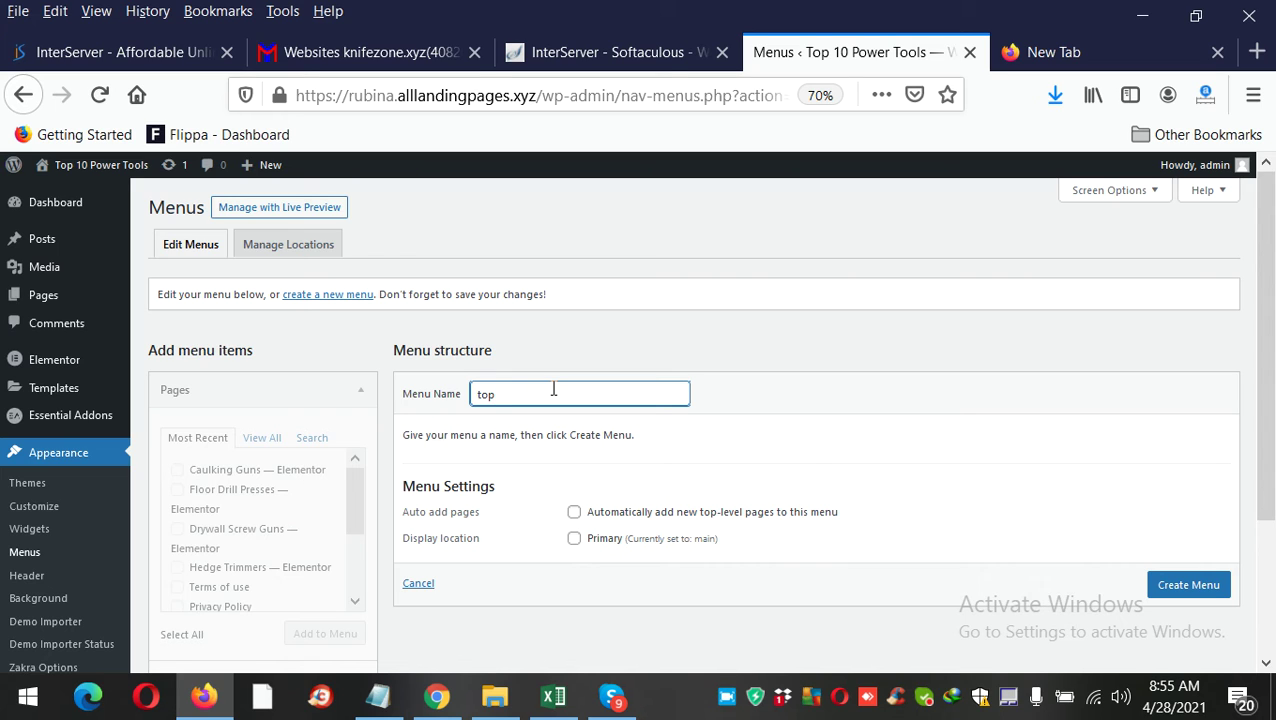
pyautogui.click(1190, 588)
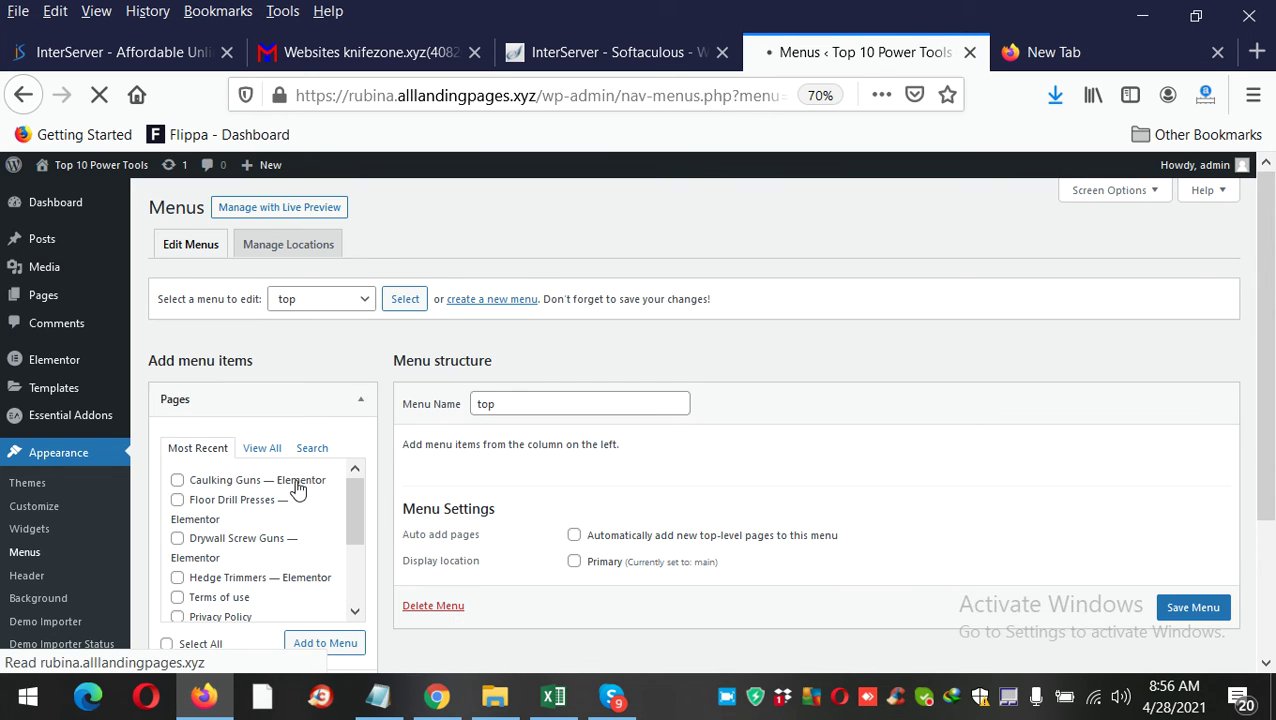
# Add the Advertise with us, Affiliate Disclosure, Contact us, Privacy Policy and Terms of use pages to the top menu and save it.
pyautogui.click(266, 448)
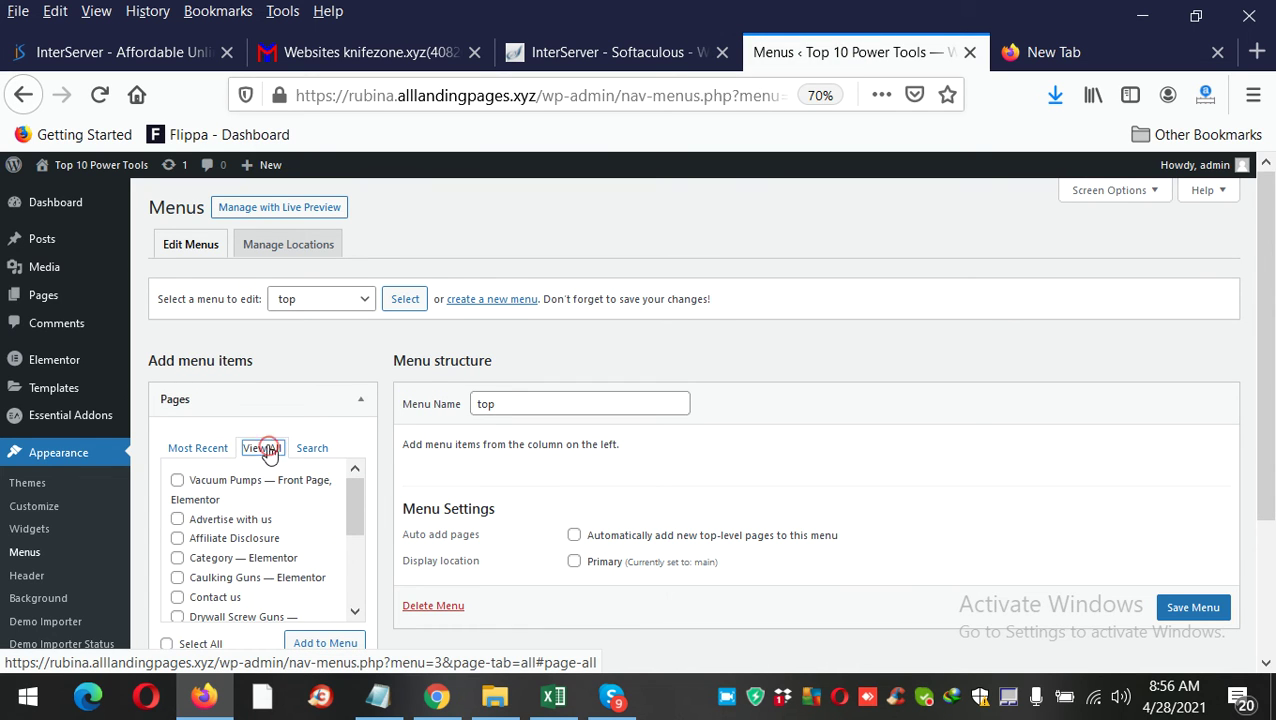
pyautogui.click(244, 522)
pyautogui.click(242, 538)
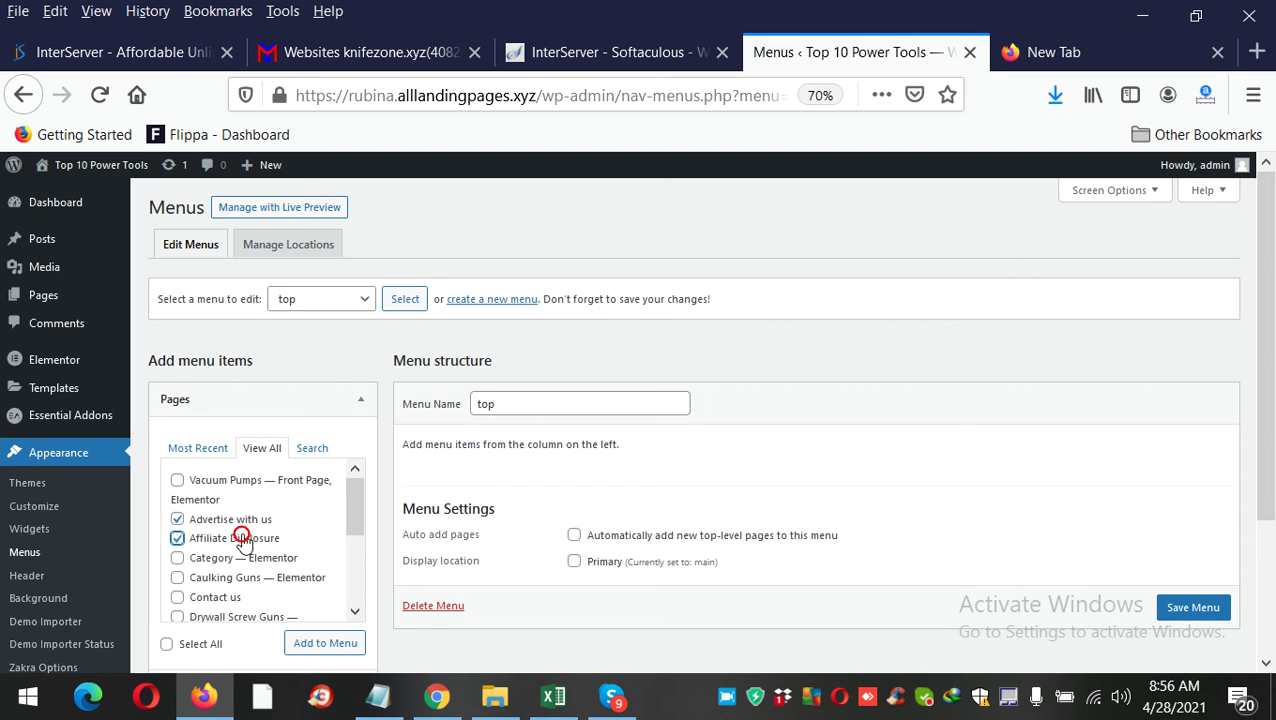
pyautogui.click(220, 598)
pyautogui.scroll(-2, 265, 585)
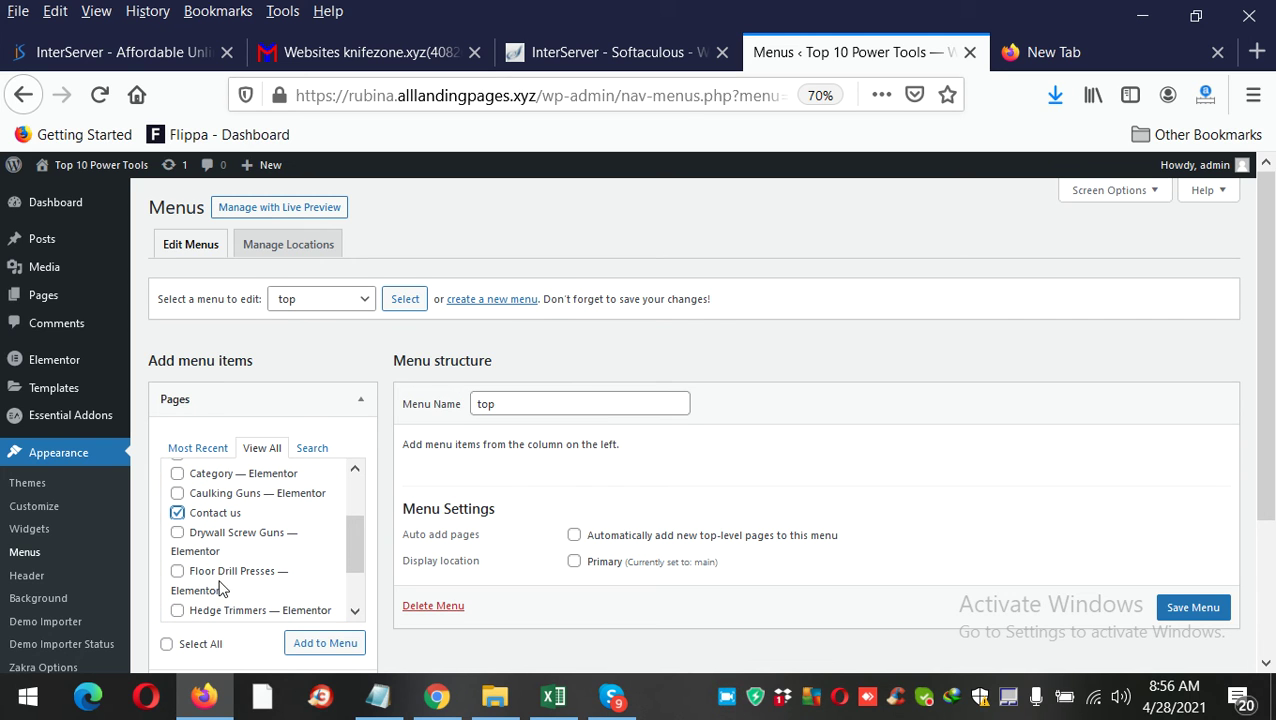
pyautogui.scroll(-2, 336, 580)
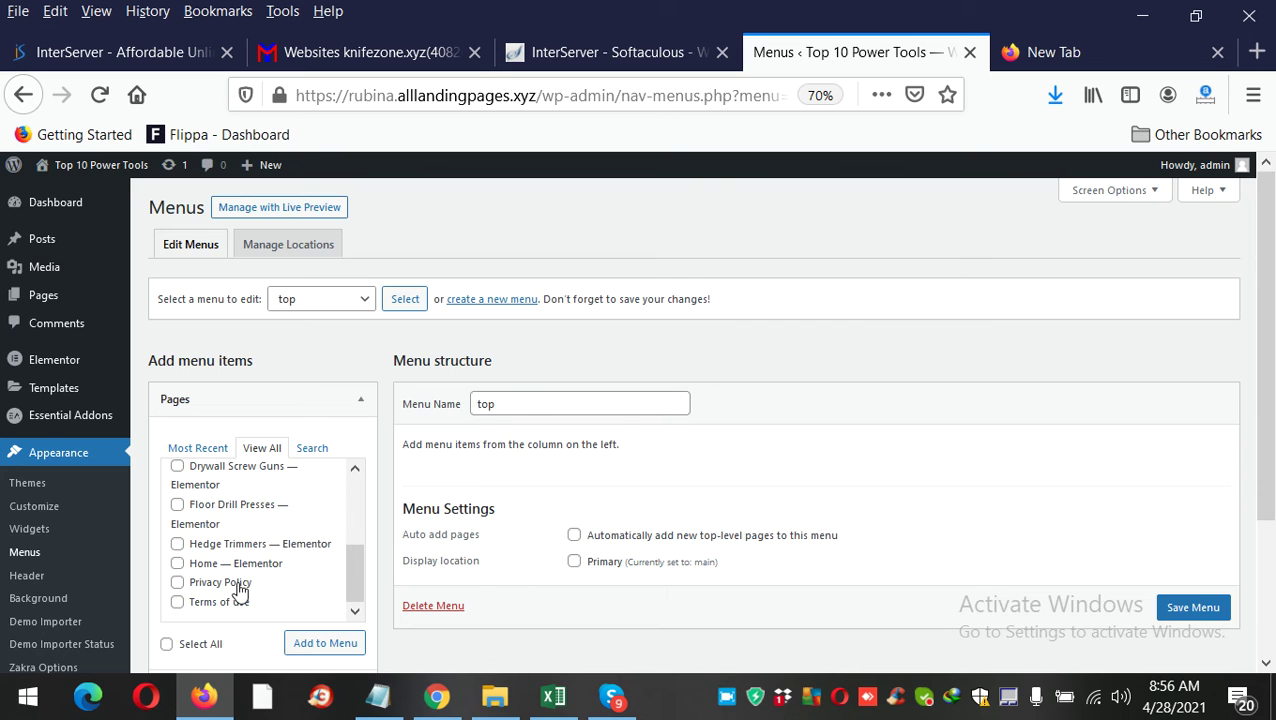
pyautogui.click(240, 588)
pyautogui.click(240, 604)
pyautogui.click(311, 645)
pyautogui.scroll(-2, 910, 345)
pyautogui.scroll(-2, 910, 357)
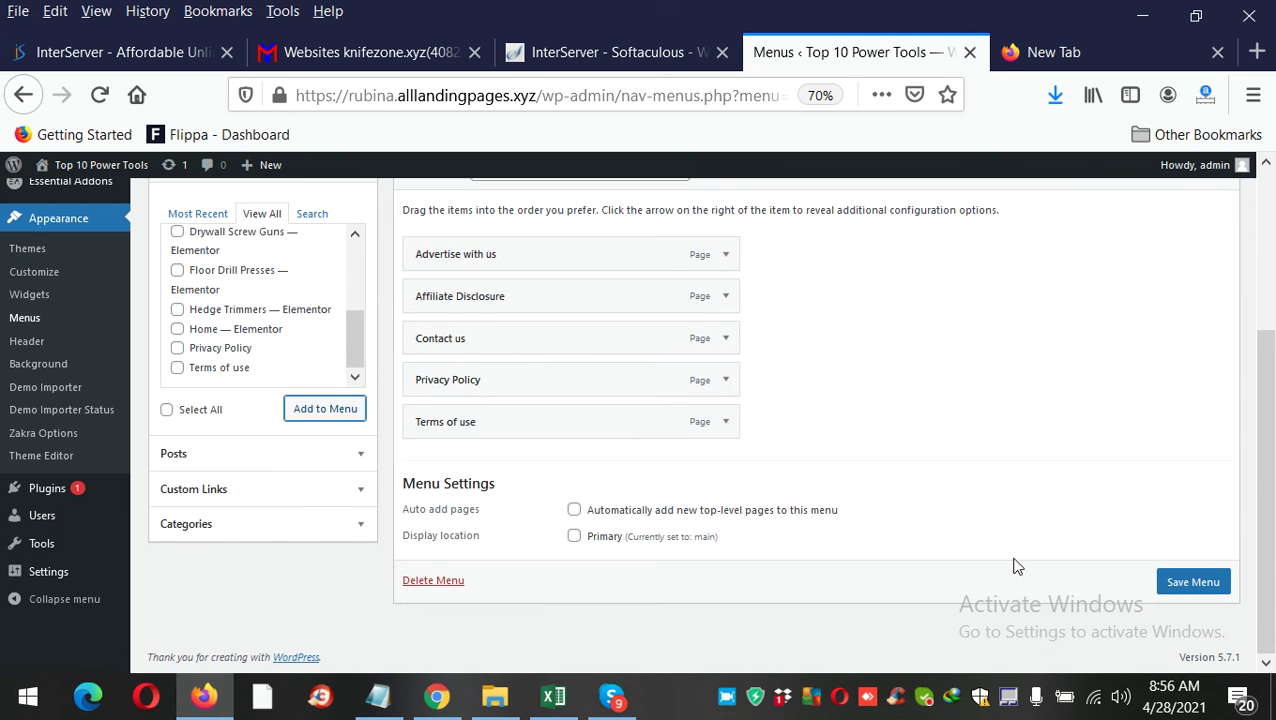
pyautogui.click(1187, 585)
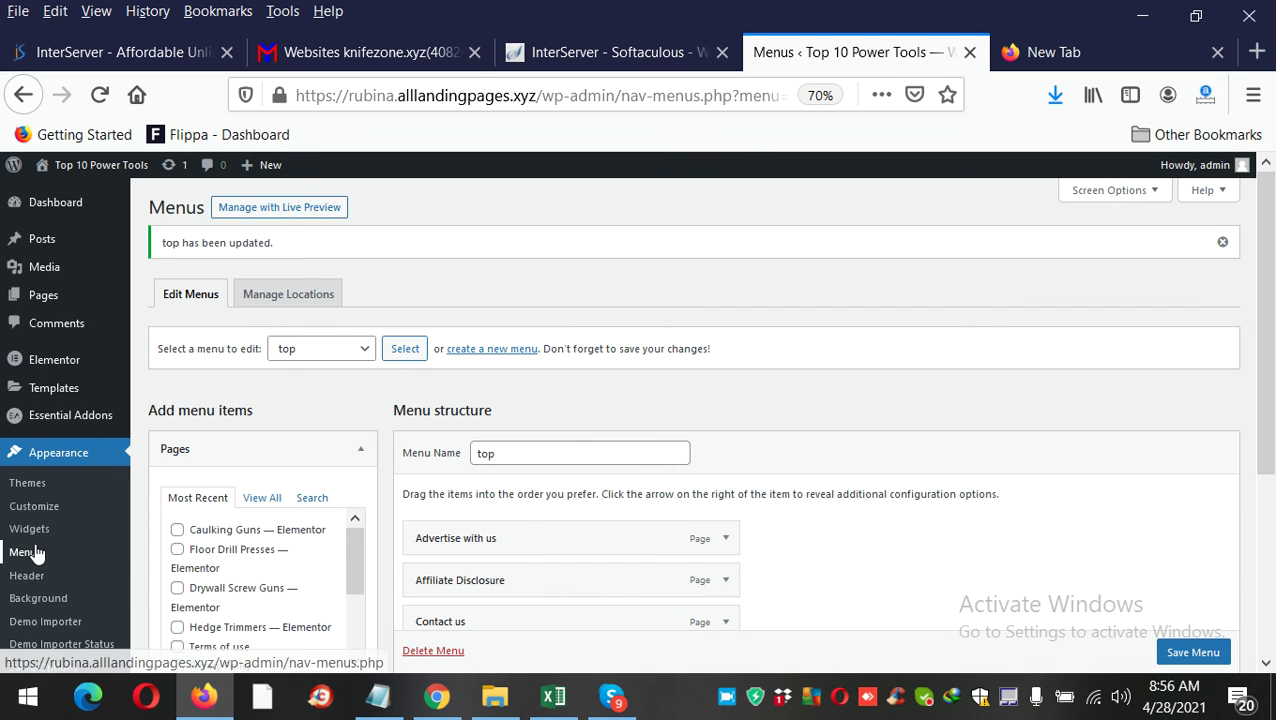
# Switch the menu editor from the top menu to the main (Primary) menu.
pyautogui.scroll(-3, 255, 515)
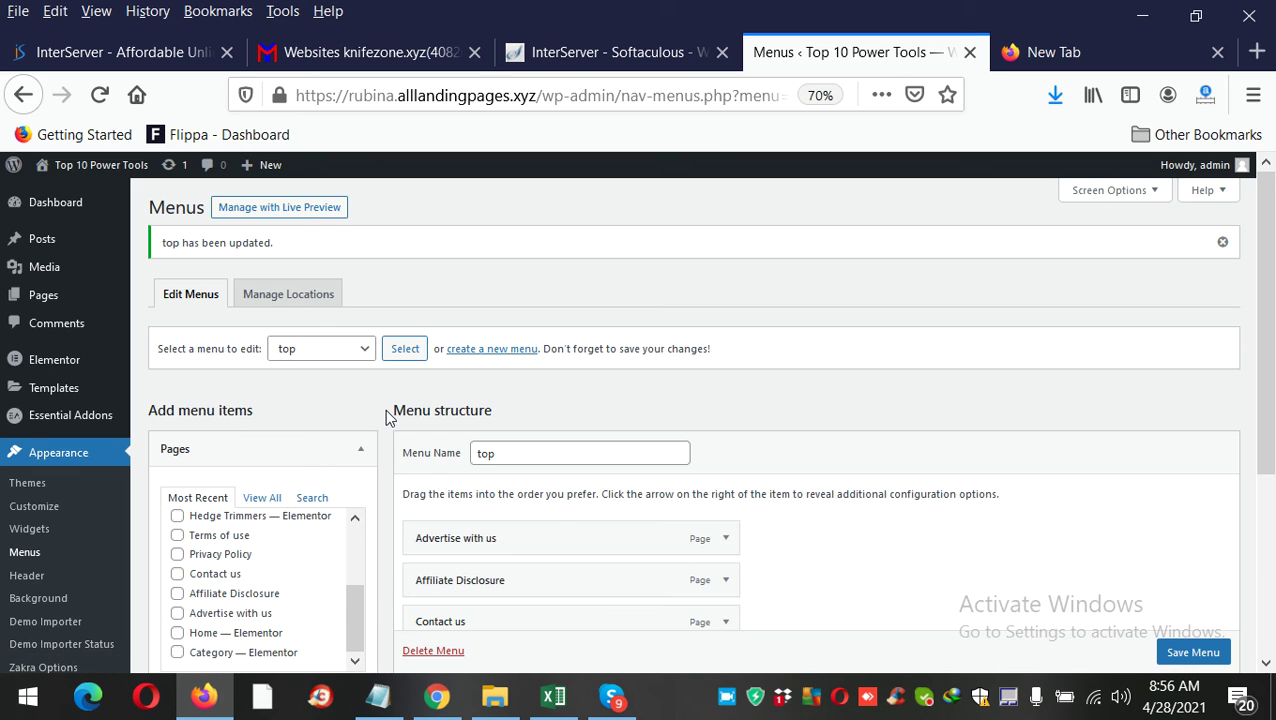
pyautogui.click(356, 360)
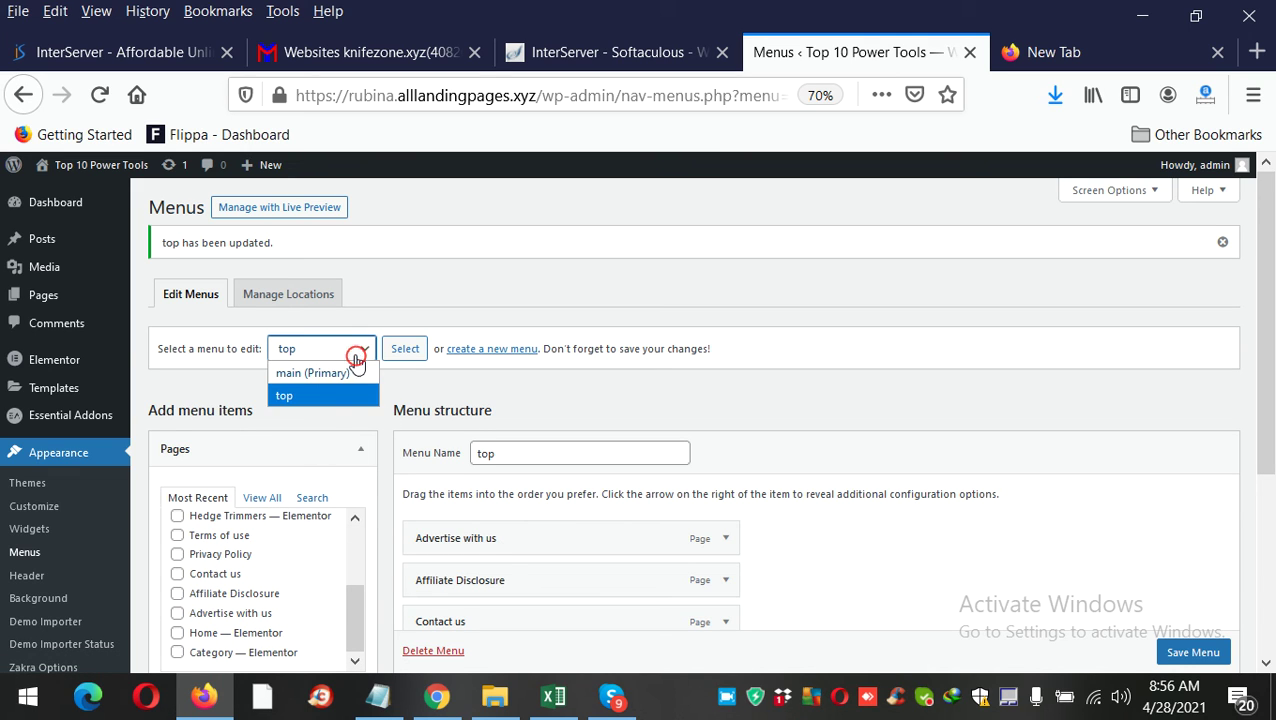
pyautogui.click(334, 373)
pyautogui.click(398, 350)
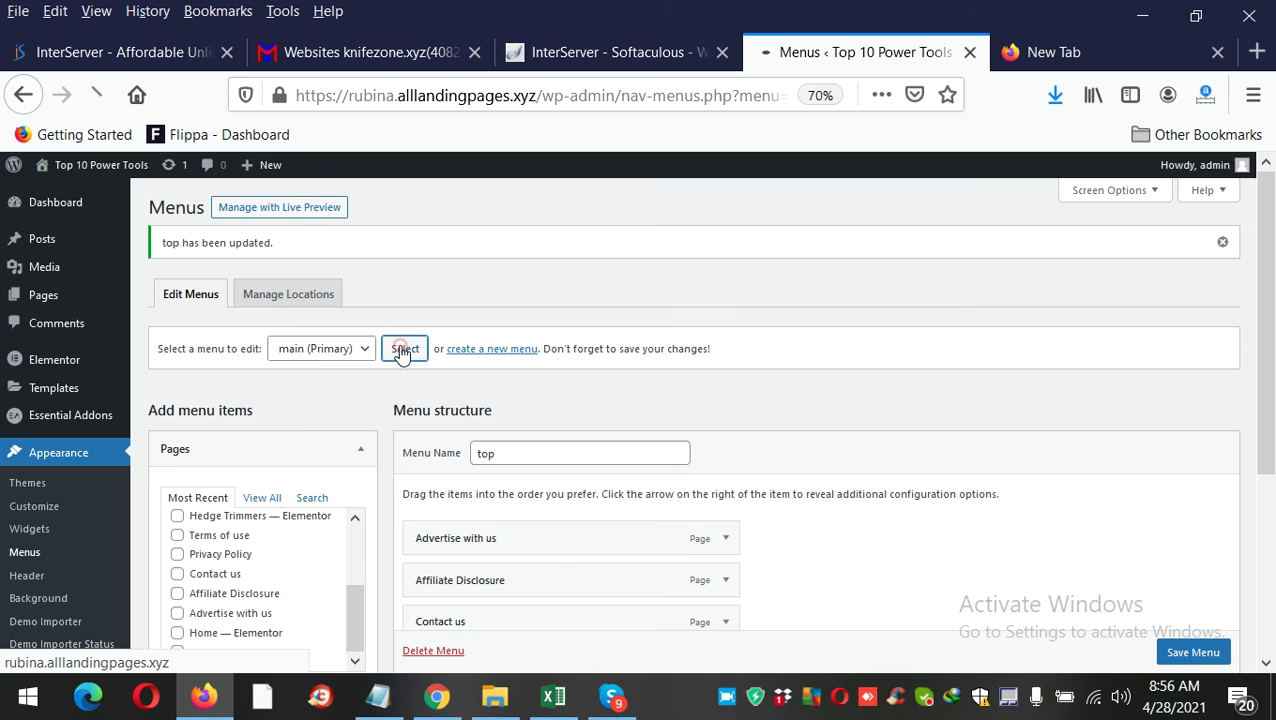
# Add a custom link with the link text More and no URL to the main menu.
pyautogui.scroll(-5, 760, 480)
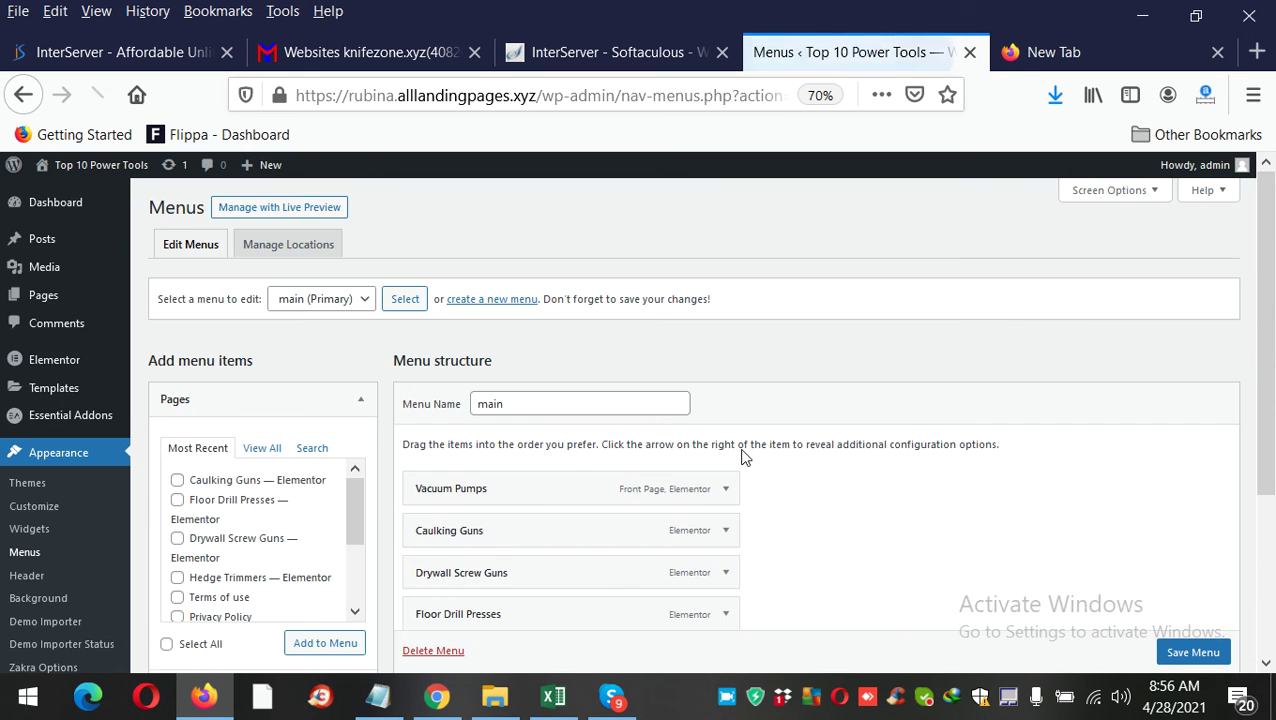
pyautogui.scroll(-5, 700, 472)
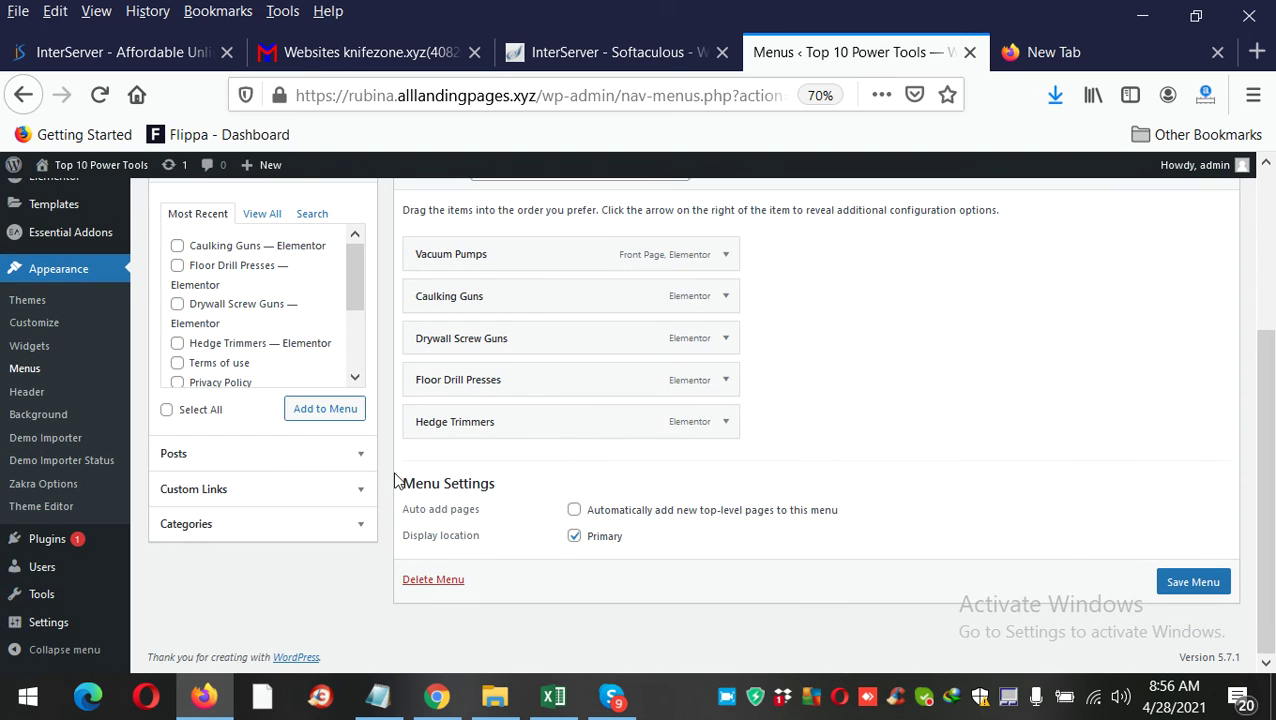
pyautogui.click(316, 487)
pyautogui.click(296, 325)
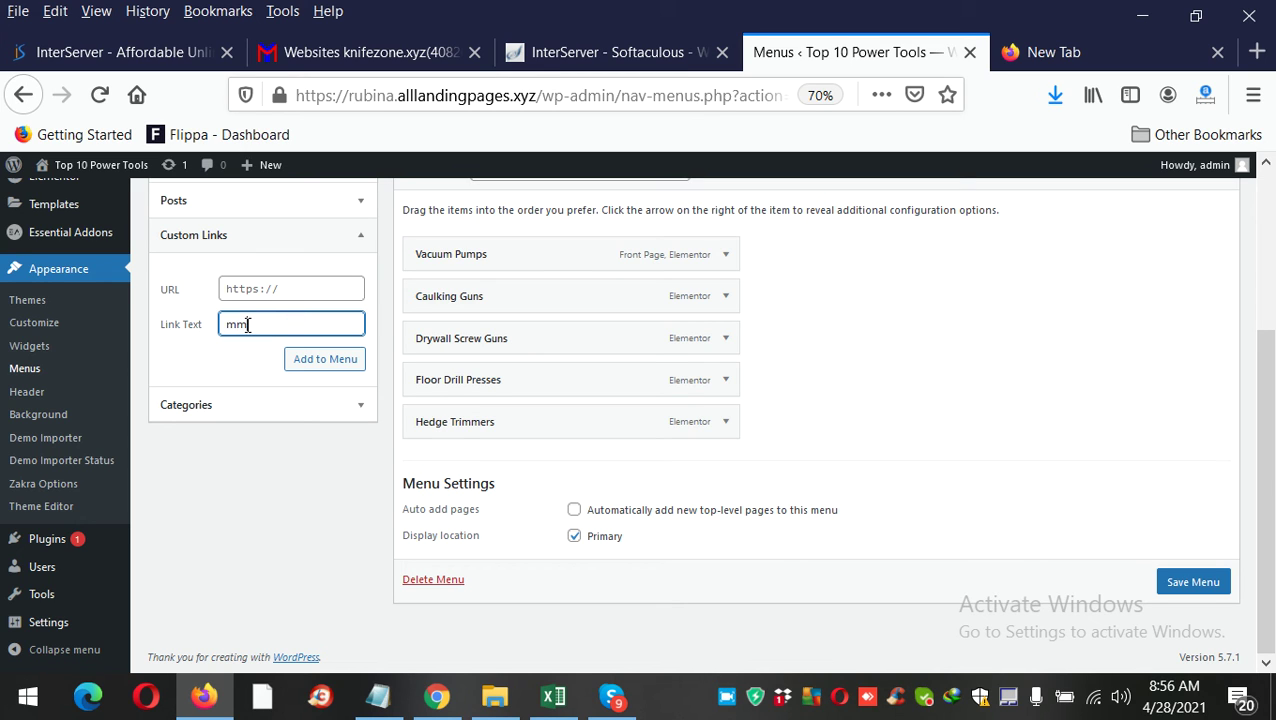
pyautogui.write('mmmmmmmmmmmo')
pyautogui.press('BackSpace')
pyautogui.press('BackSpace')
pyautogui.press('BackSpace')
pyautogui.press('BackSpace')
pyautogui.press('BackSpace')
pyautogui.press('BackSpace')
pyautogui.press('BackSpace')
pyautogui.press('BackSpace')
pyautogui.press('BackSpace')
pyautogui.press('BackSpace')
pyautogui.press('BackSpace')
pyautogui.click(256, 283)
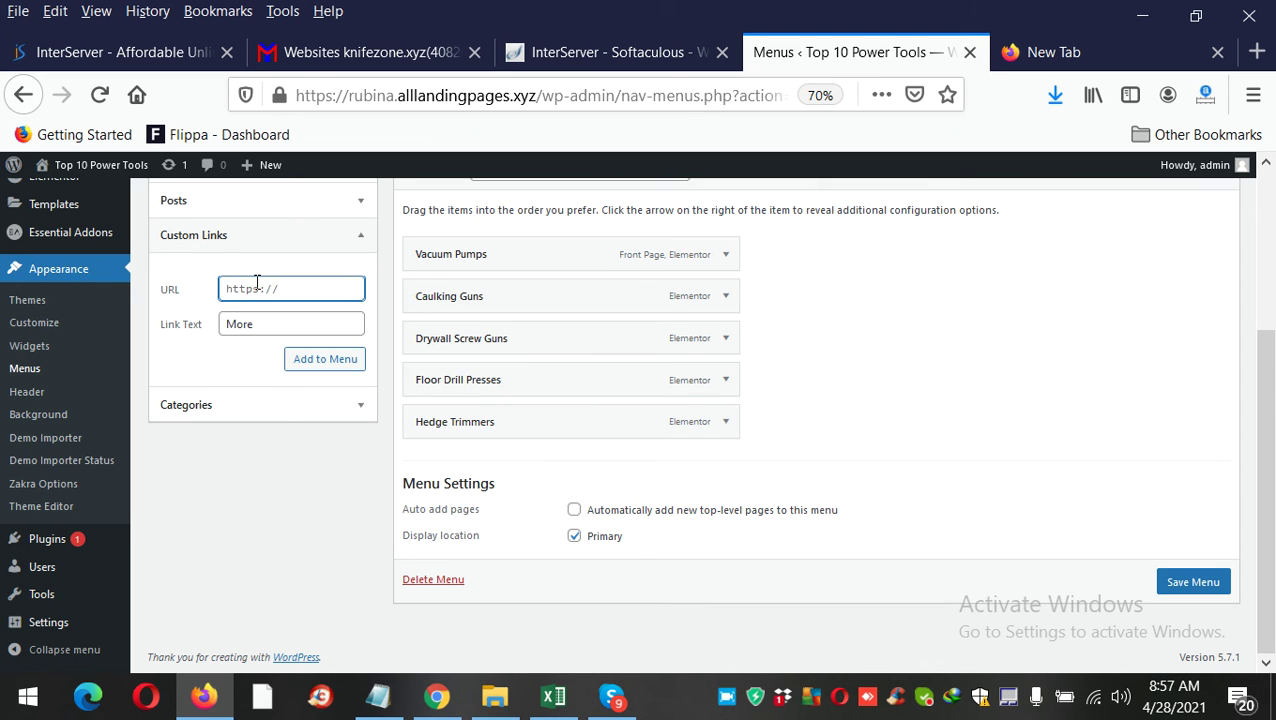
pyautogui.click(313, 362)
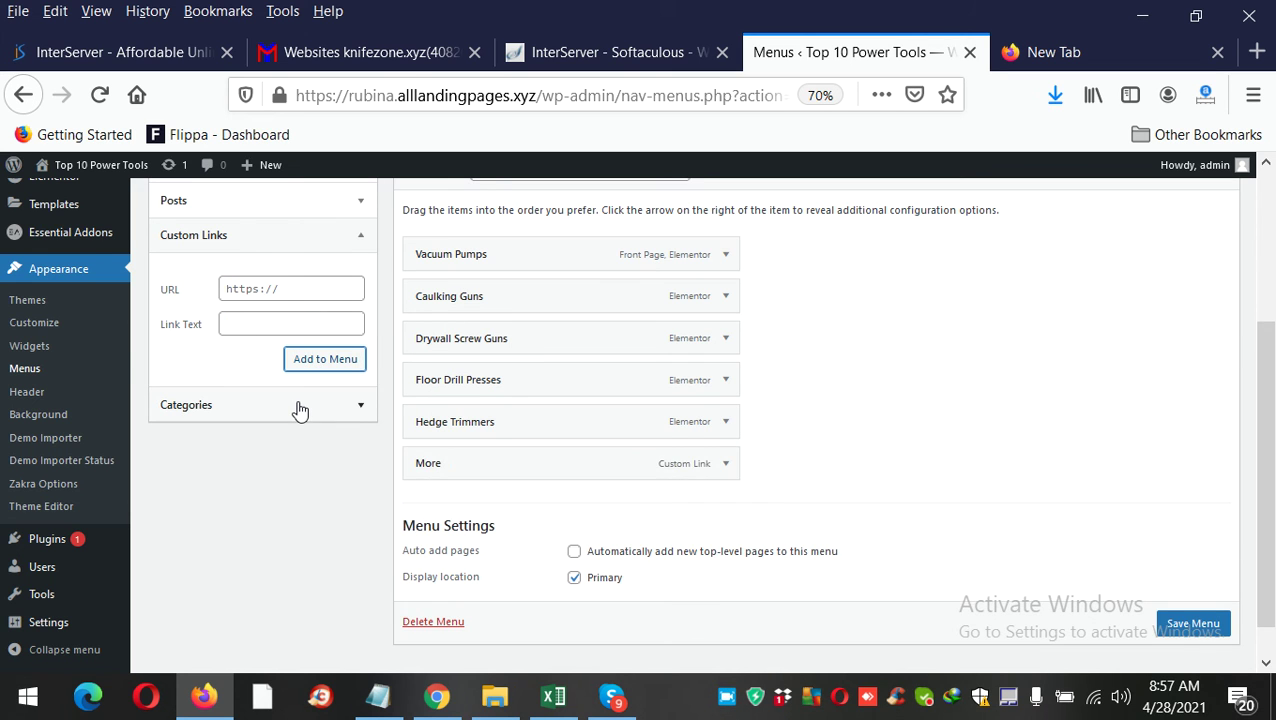
# Add the Advertise with us, Affiliate Disclosure, Contact us, Privacy Policy and Terms of use pages to the main menu.
pyautogui.scroll(3, 300, 410)
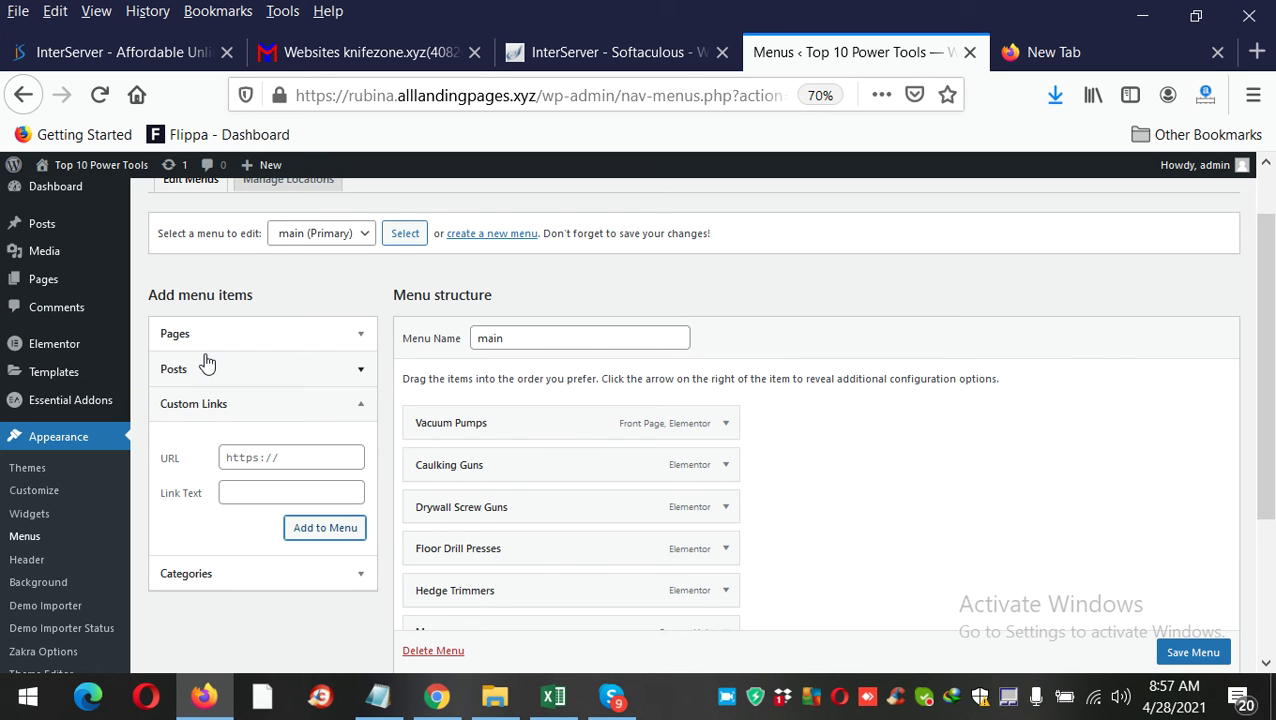
pyautogui.click(341, 324)
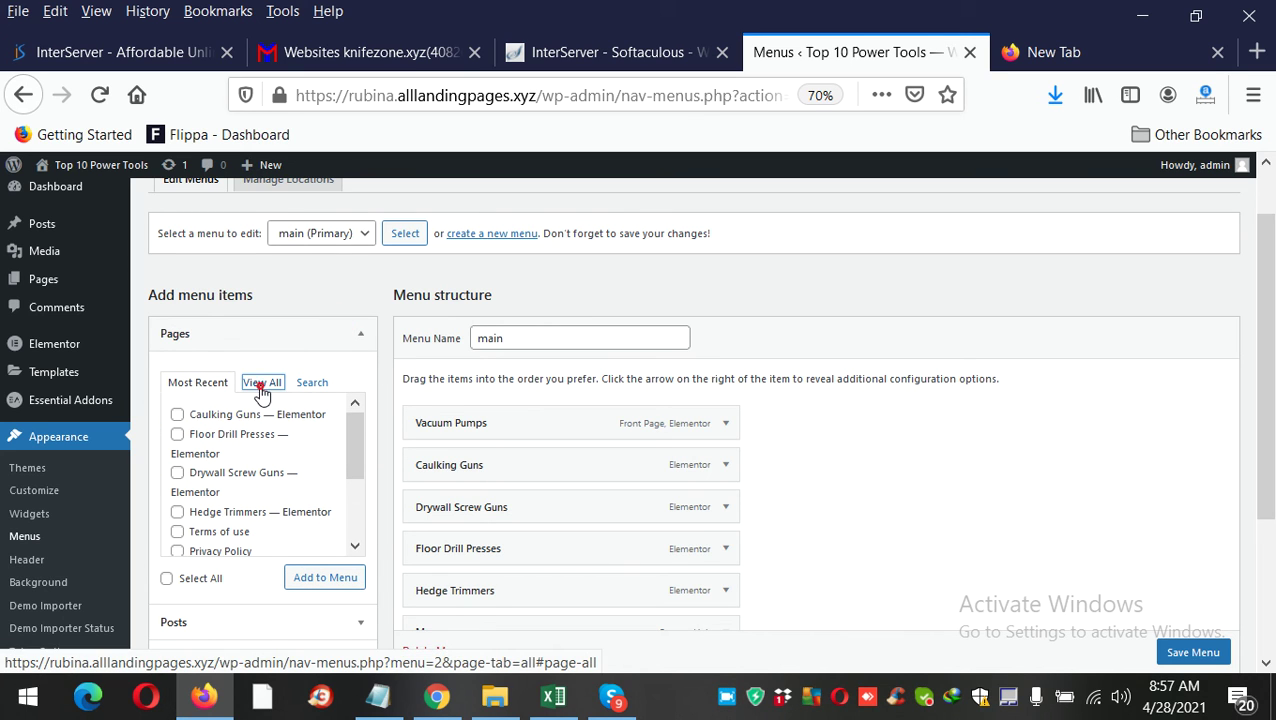
pyautogui.click(261, 383)
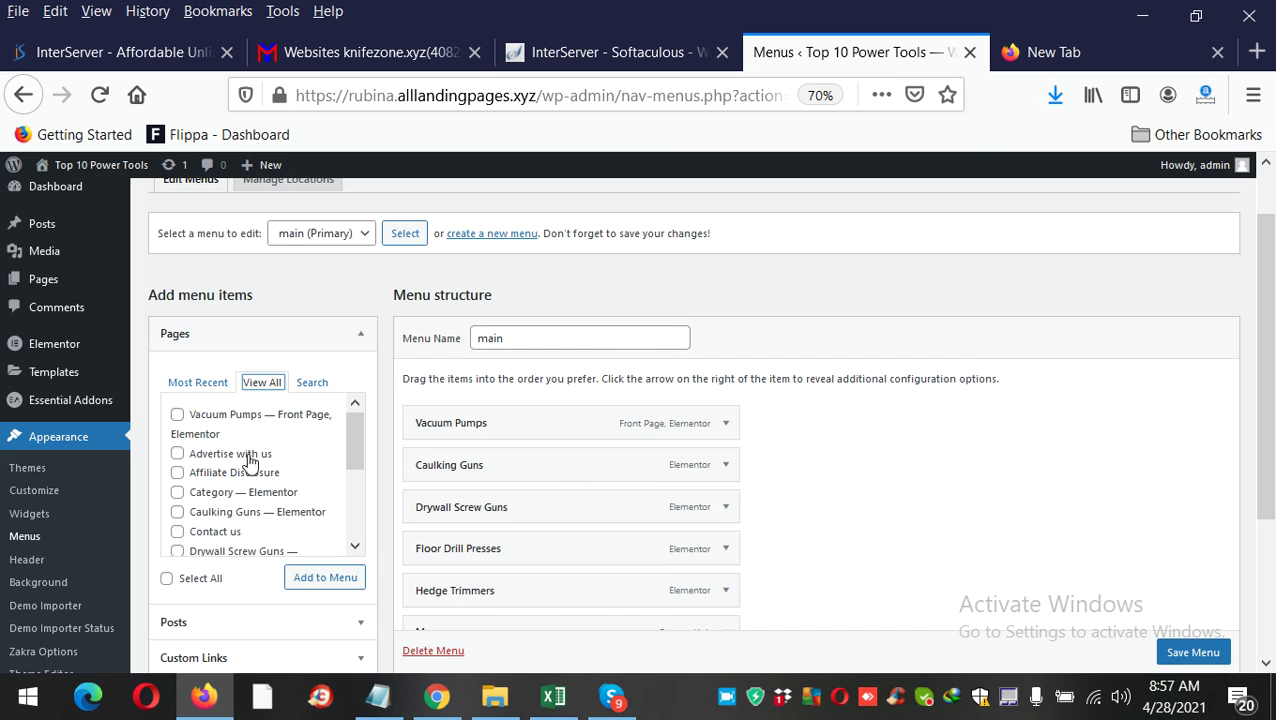
pyautogui.click(250, 456)
pyautogui.click(250, 473)
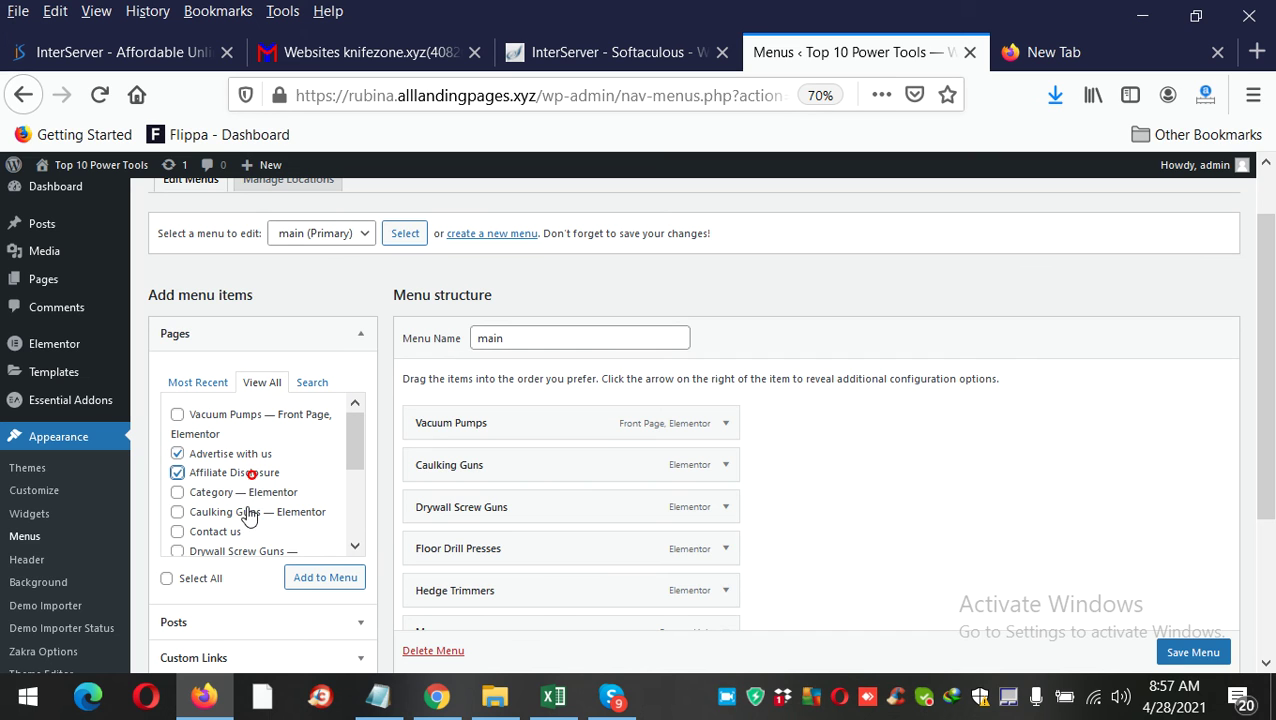
pyautogui.click(230, 533)
pyautogui.scroll(-2, 294, 525)
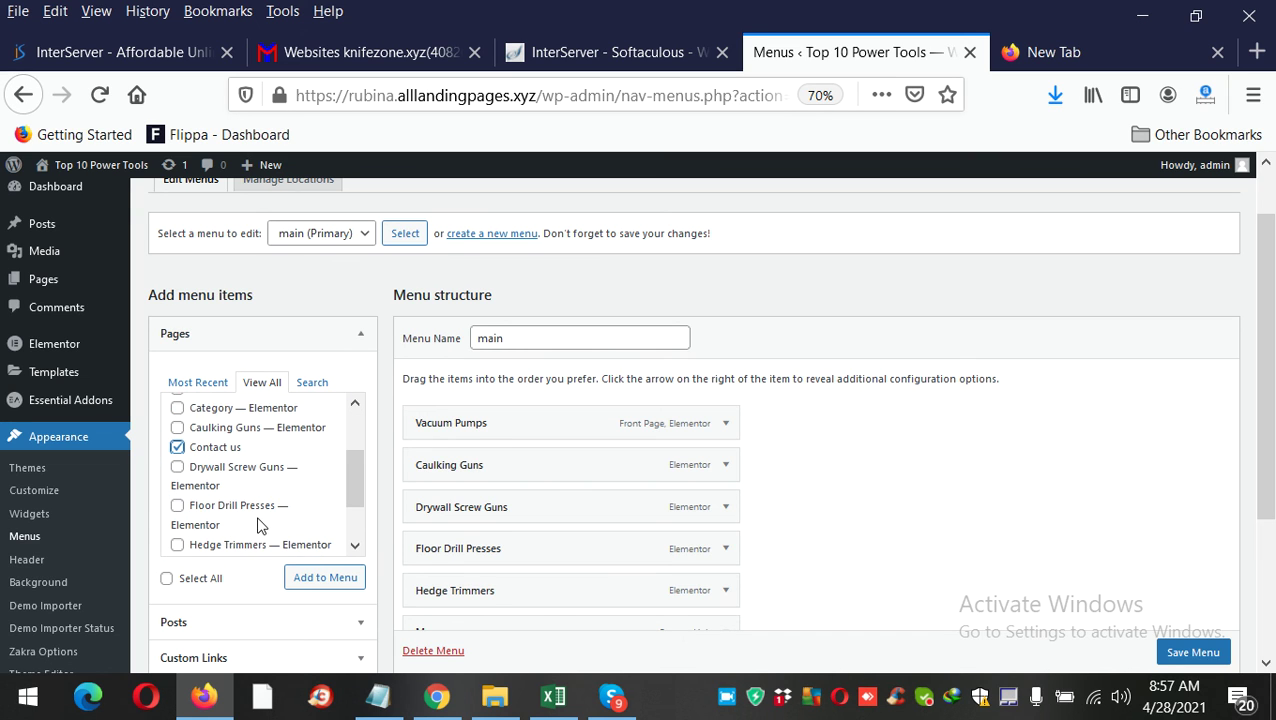
pyautogui.scroll(-2, 259, 526)
pyautogui.click(220, 518)
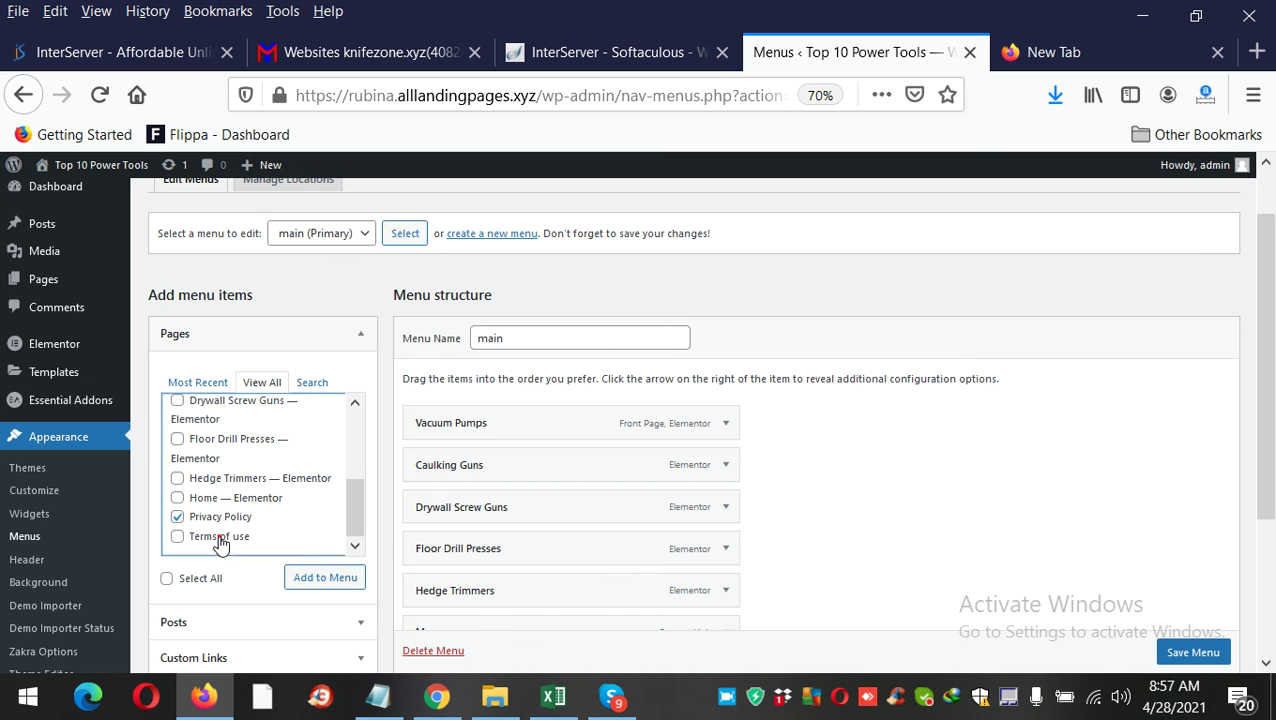
pyautogui.click(219, 536)
pyautogui.click(306, 578)
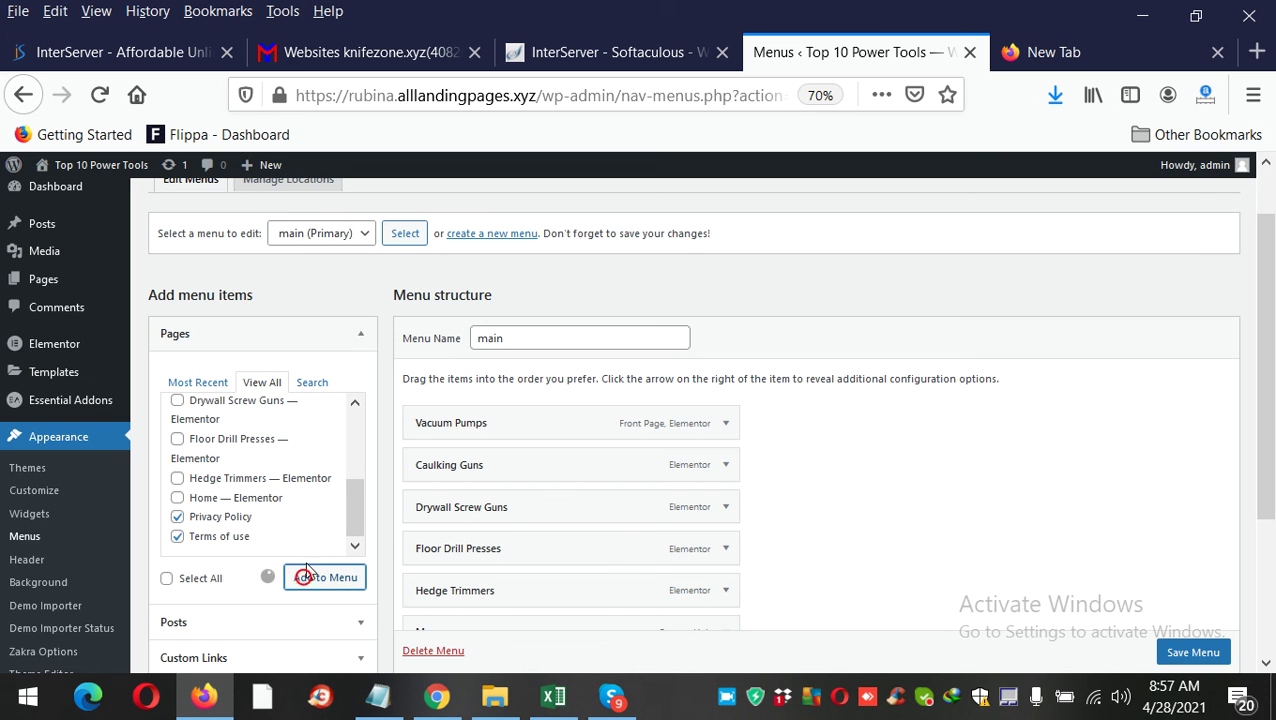
# Nest the five policy and contact pages as sub items under More and save the main menu.
pyautogui.scroll(-5, 726, 327)
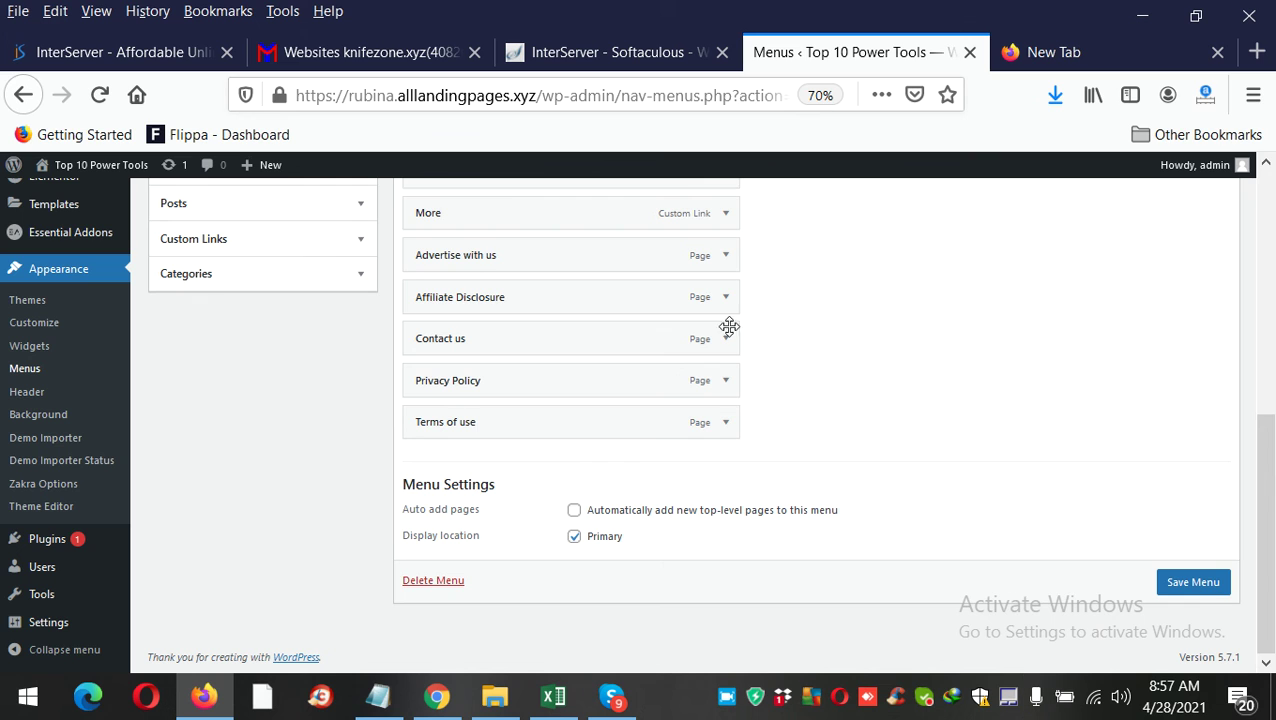
pyautogui.moveTo(487, 259); pyautogui.dragTo(541, 420)
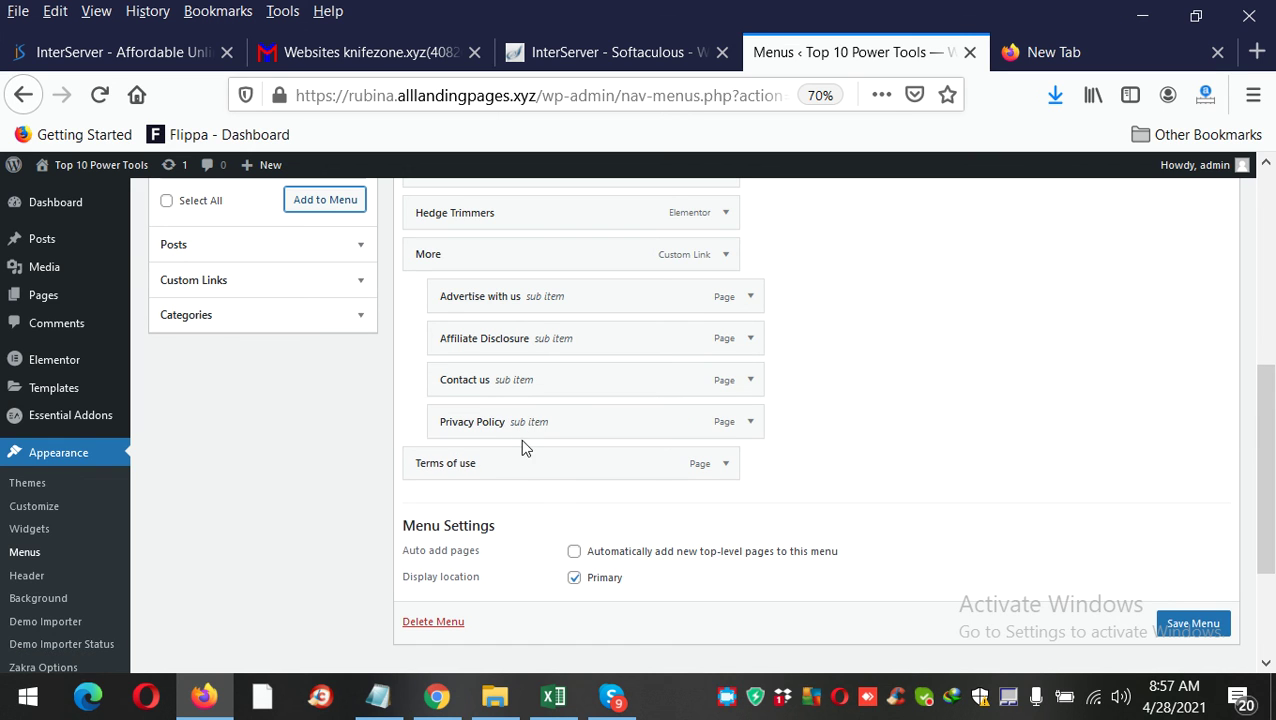
pyautogui.moveTo(490, 456); pyautogui.dragTo(532, 459)
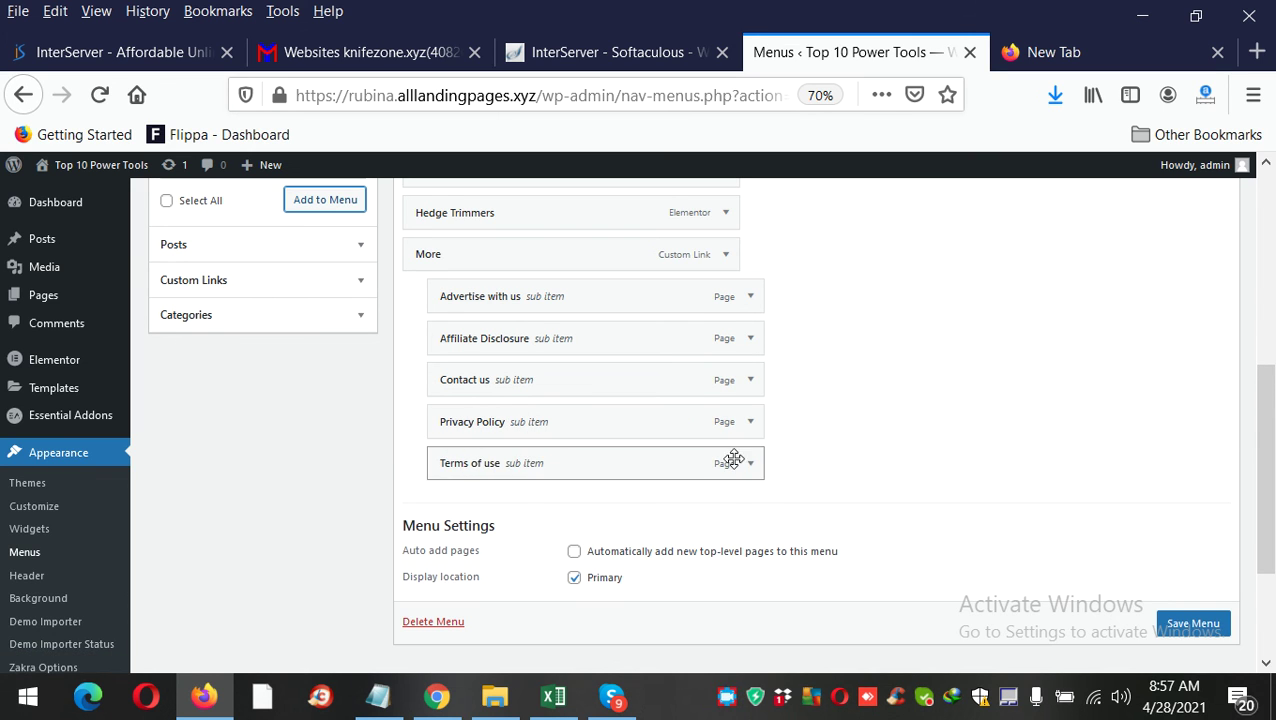
pyautogui.scroll(-3, 1059, 472)
pyautogui.click(1213, 583)
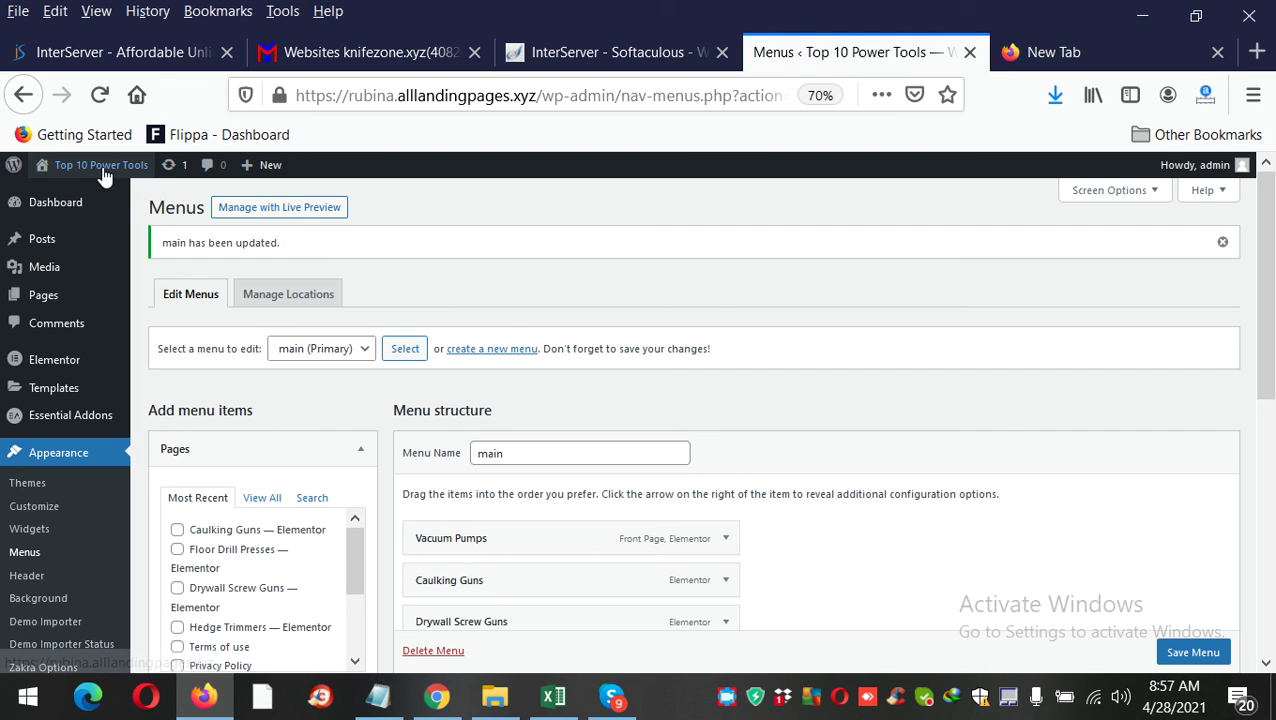
# Visit the live site to check the More submenu and the front page content, and glance at the Softaculous installations list.
pyautogui.moveTo(103, 173)
pyautogui.click(75, 206)
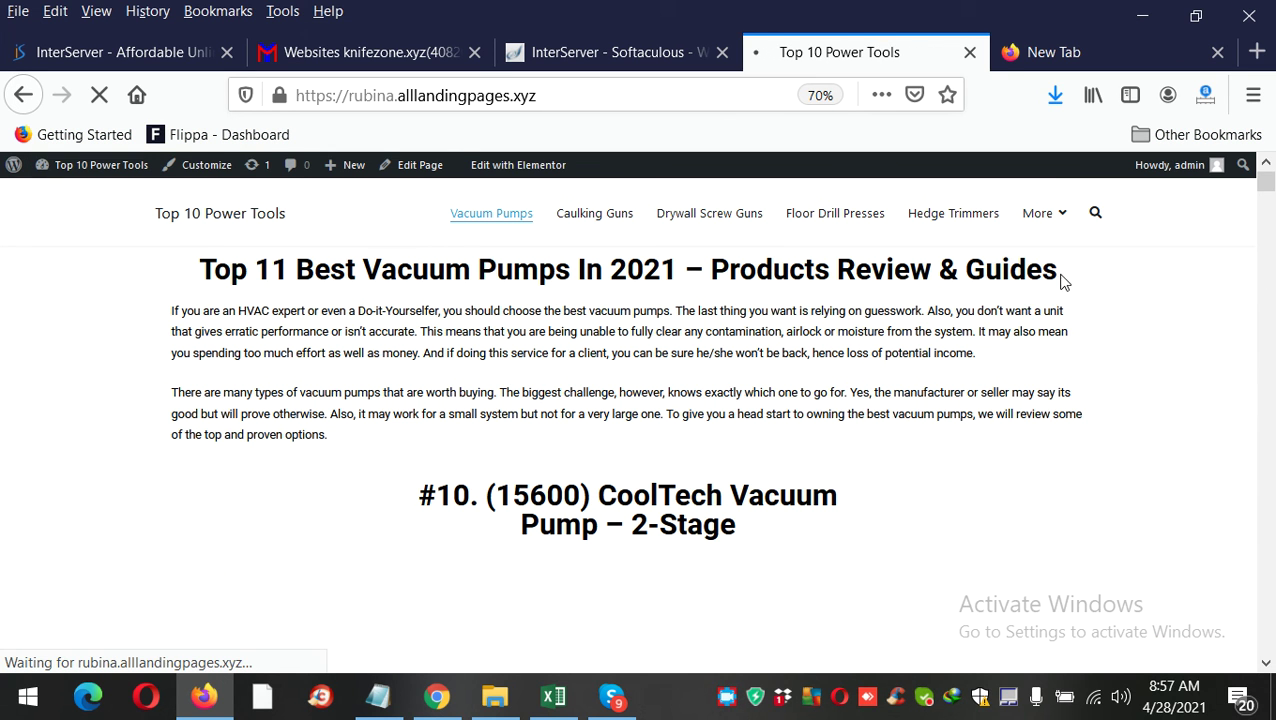
pyautogui.moveTo(1045, 215)
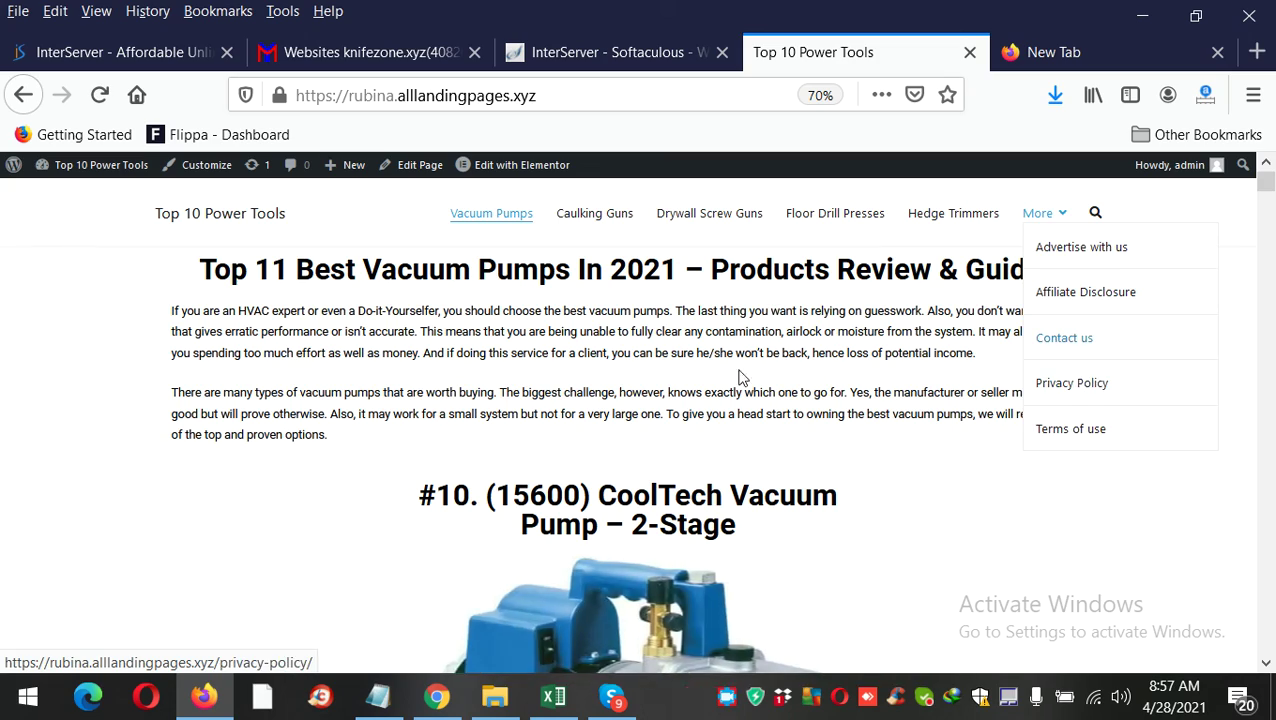
pyautogui.scroll(-5, 641, 390)
pyautogui.scroll(-15, 1031, 351)
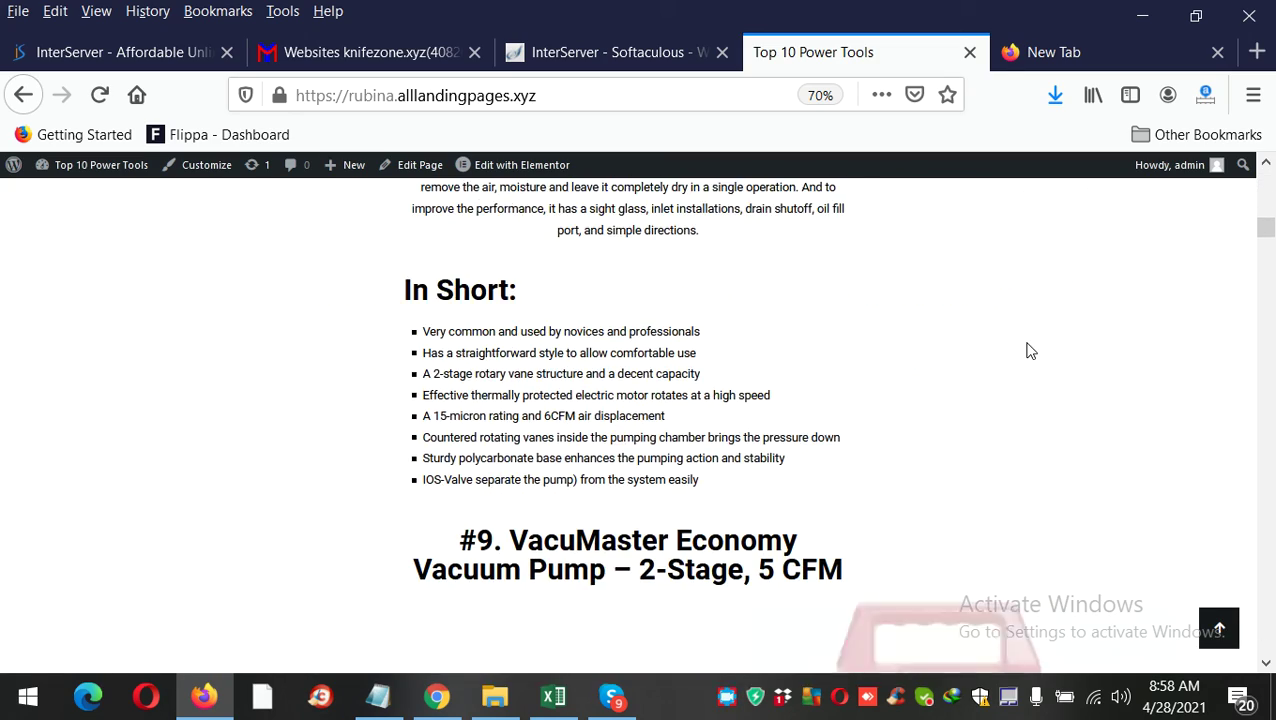
pyautogui.scroll(-3, 1244, 341)
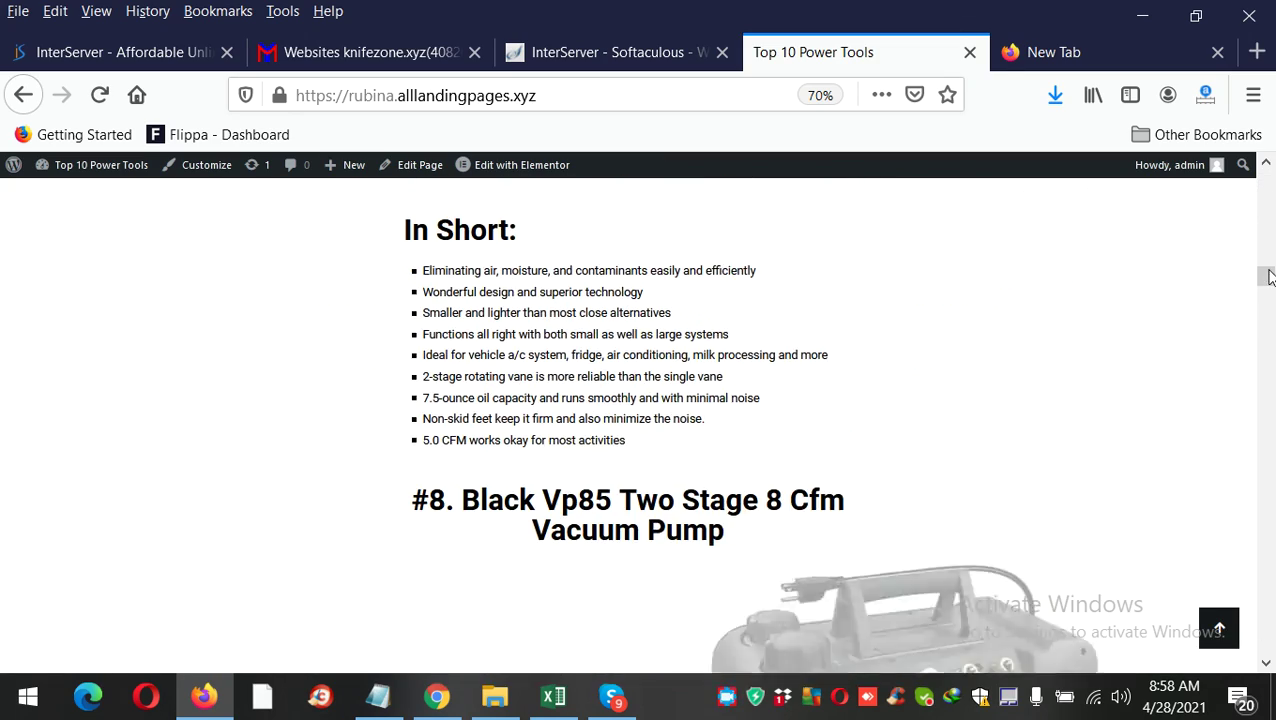
pyautogui.moveTo(1266, 272); pyautogui.dragTo(1266, 180)
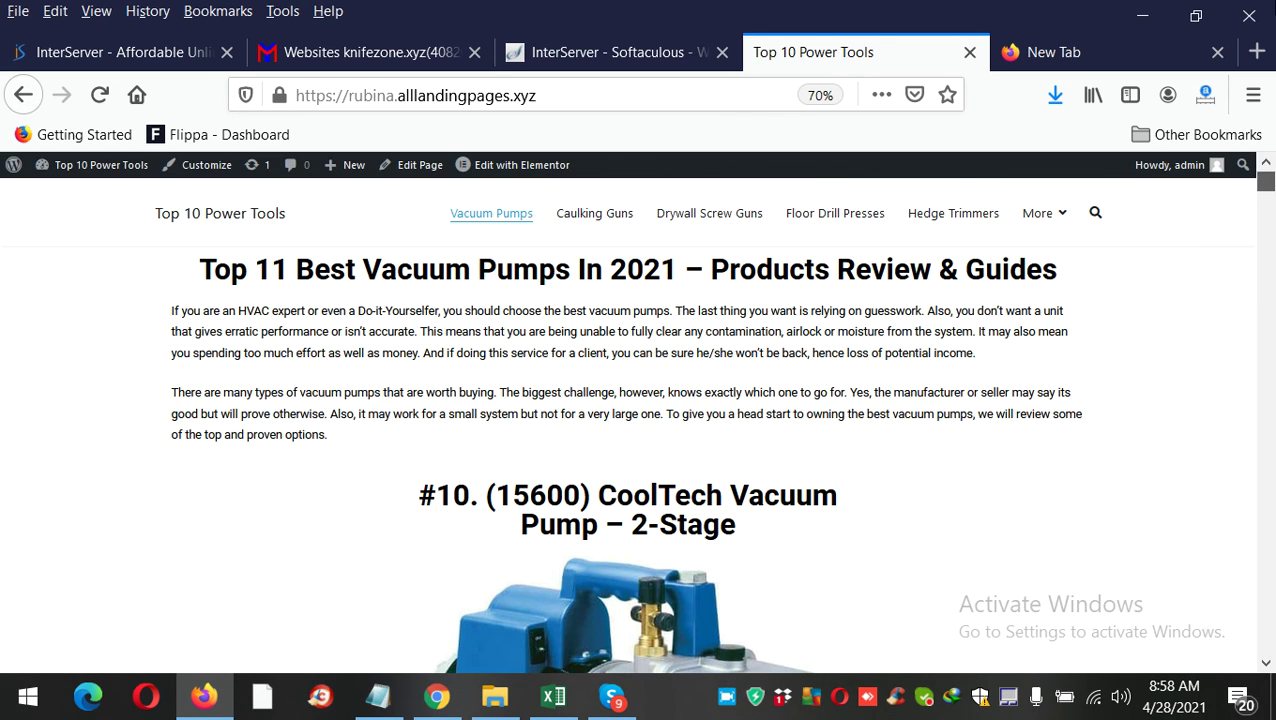
pyautogui.click(272, 218)
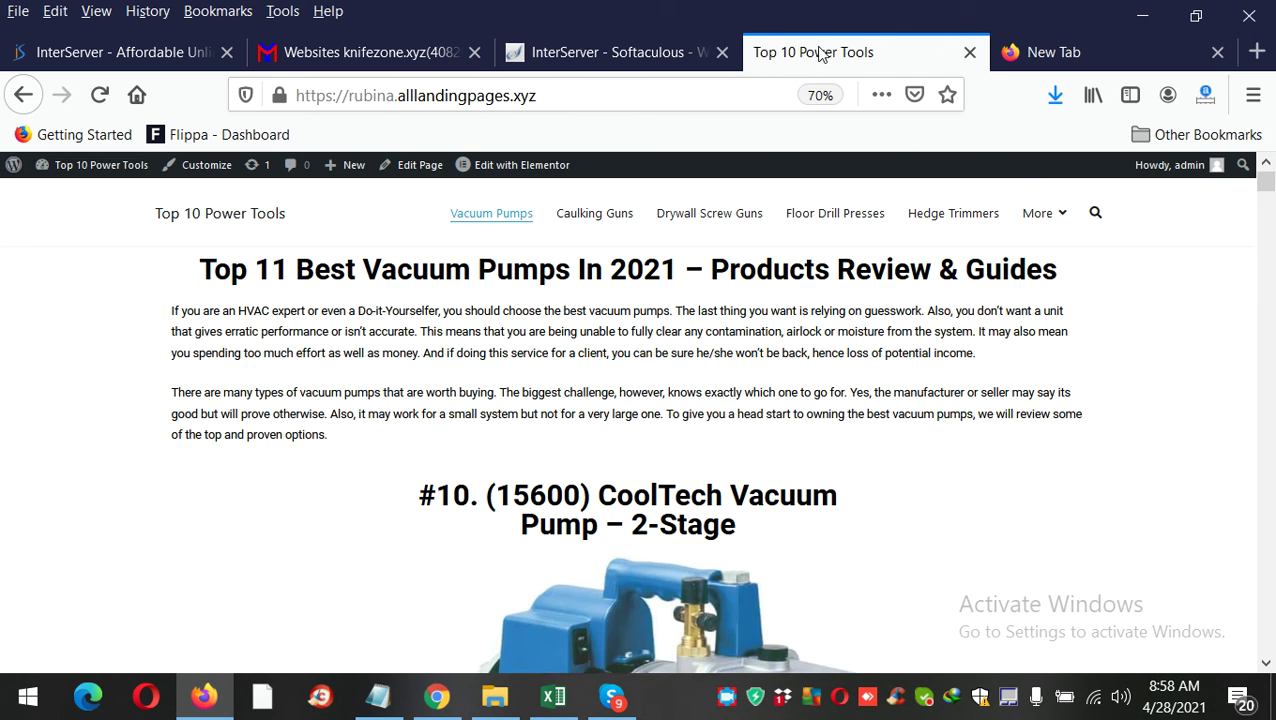
pyautogui.click(660, 52)
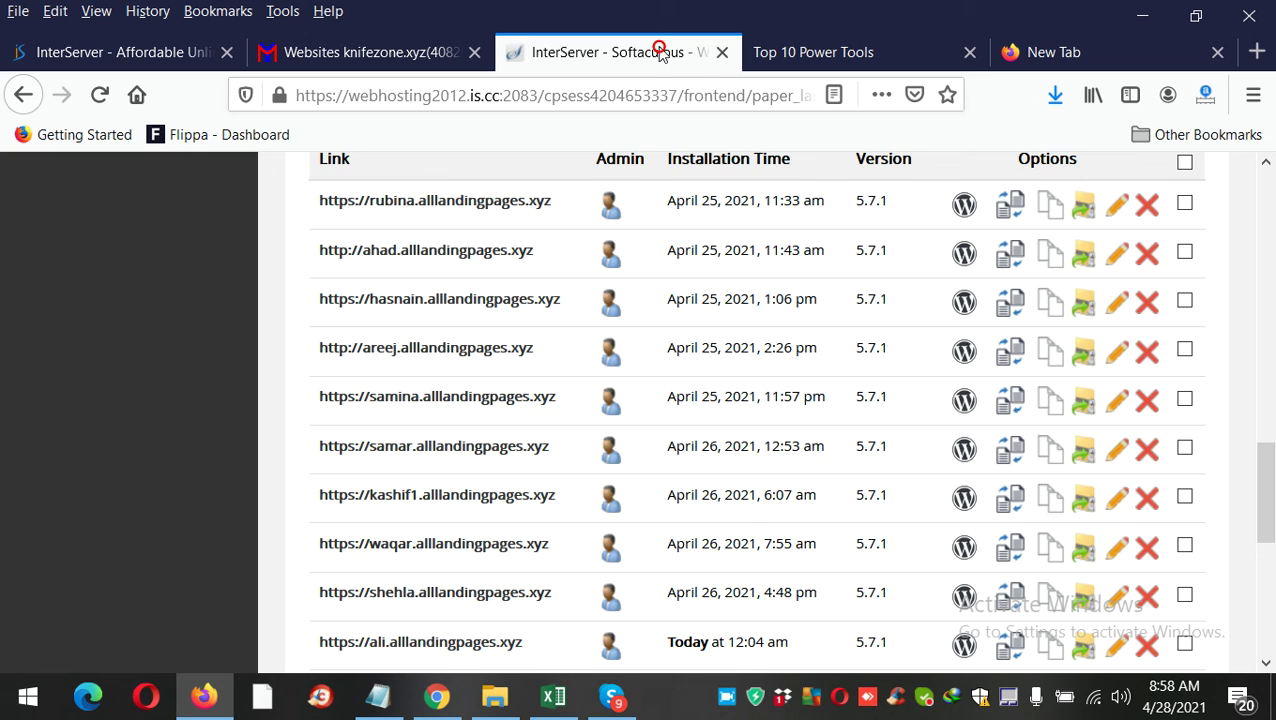
pyautogui.click(876, 50)
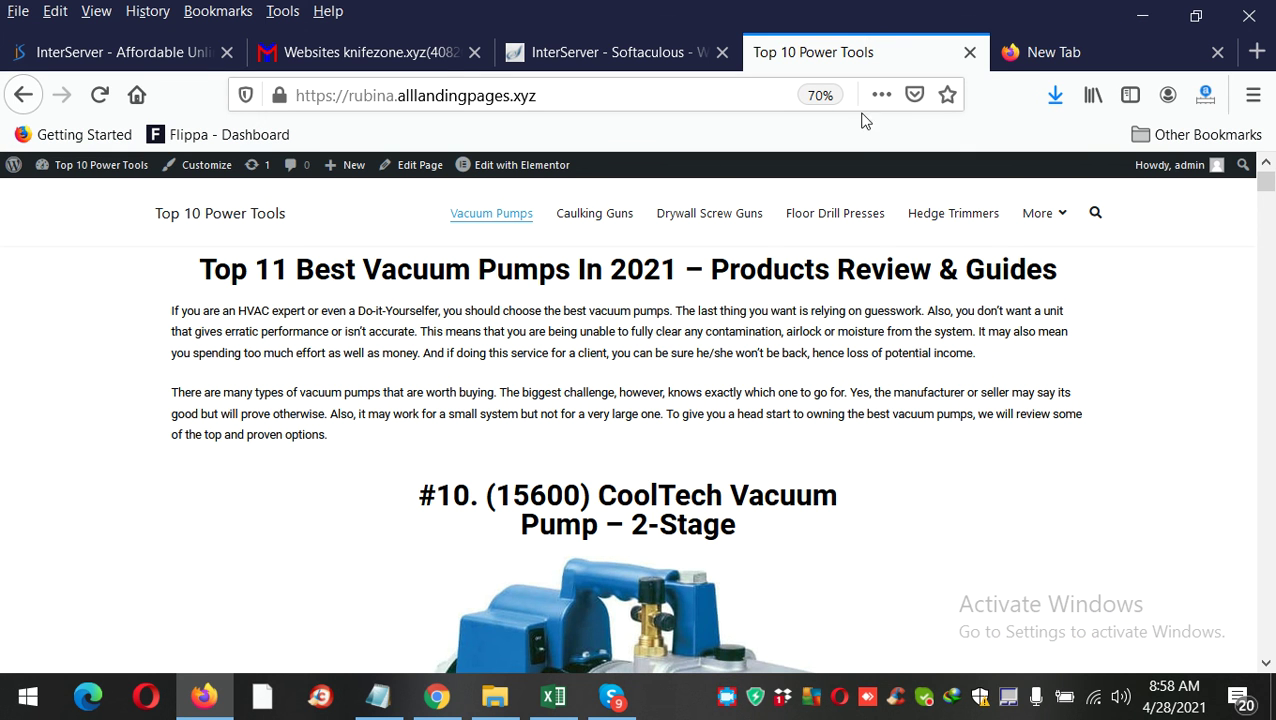